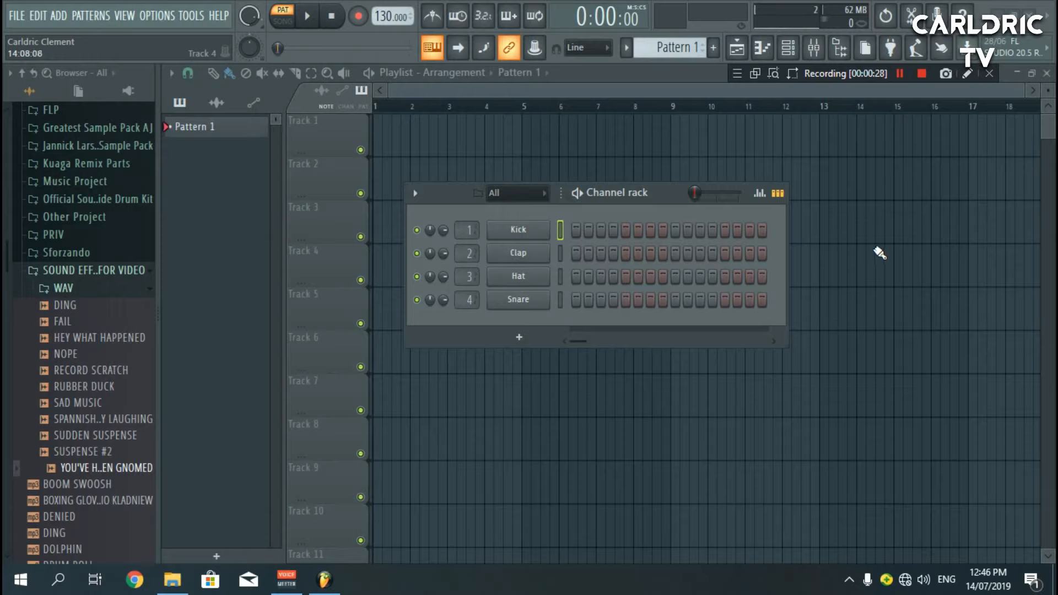
Move the Master mixer track's Fruity Limiter to the first effect slot and replace it with Maximus
left_click(132, 269)
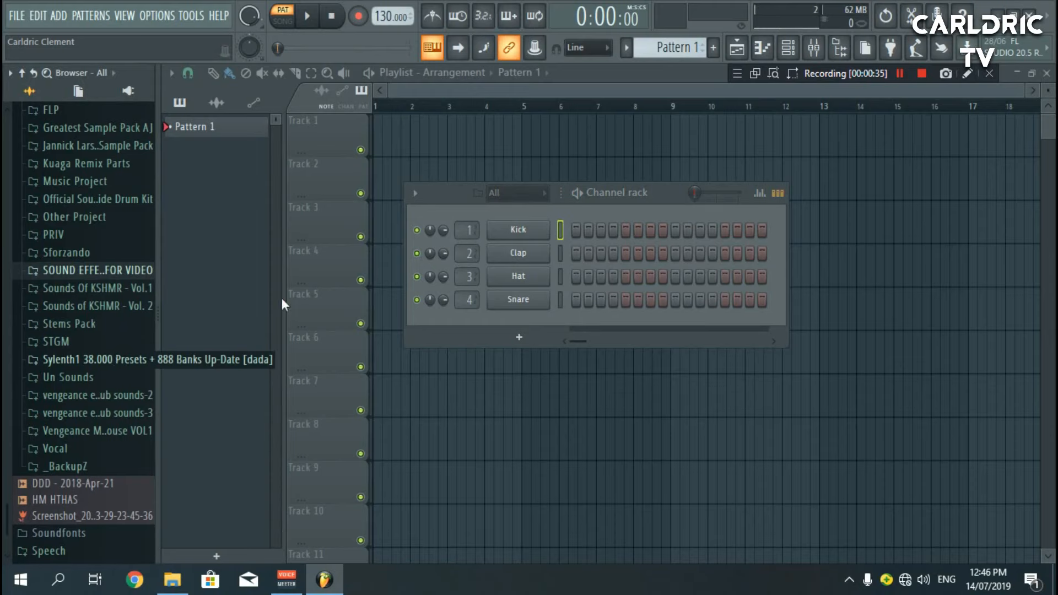
left_click(814, 47)
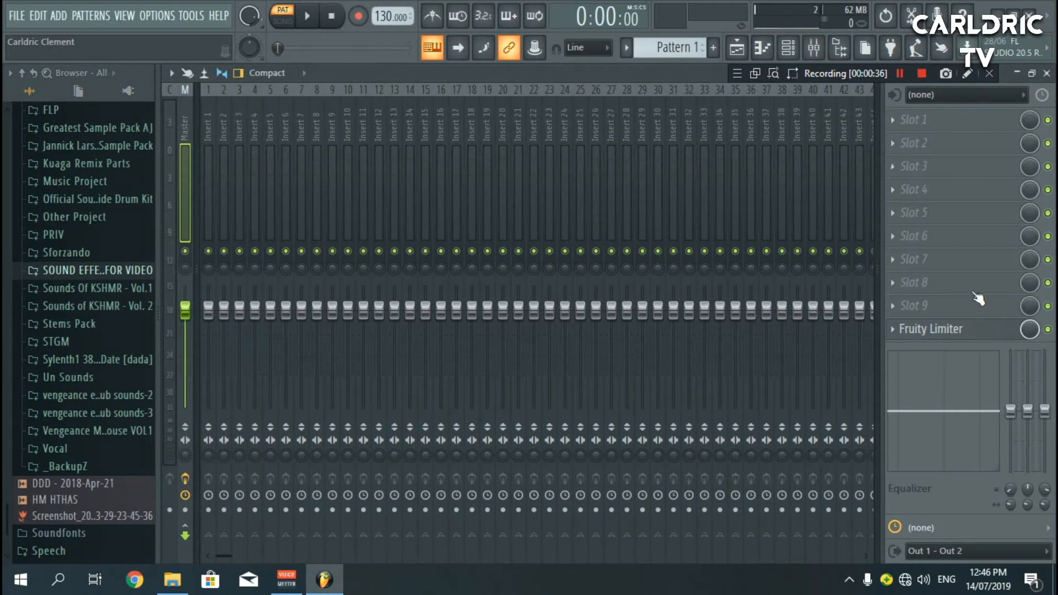
left_click_drag(931, 329, 896, 130)
left_click(895, 141)
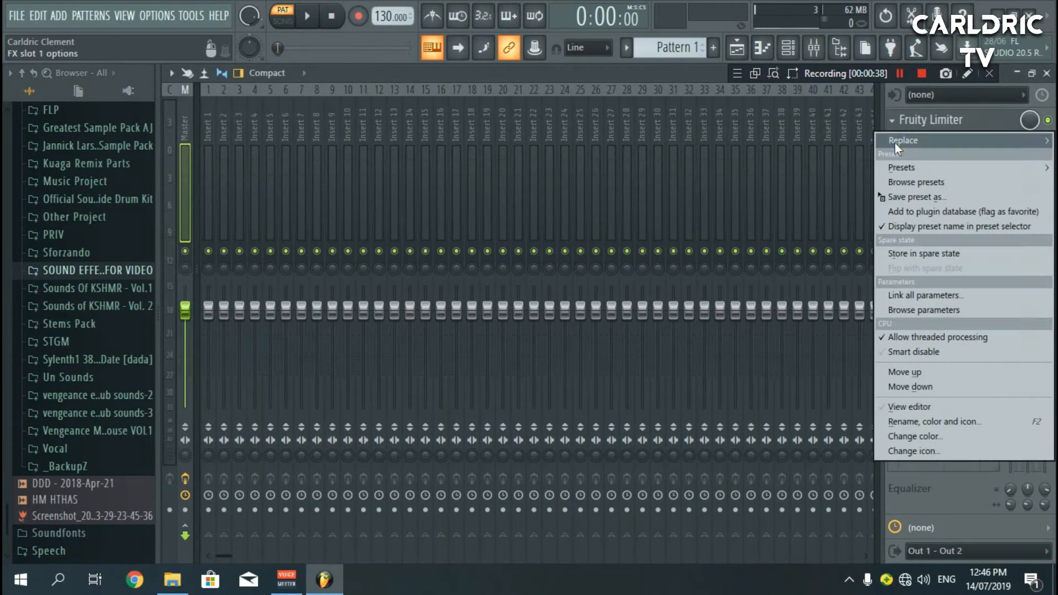
mouse_move(895, 141)
left_click(707, 135)
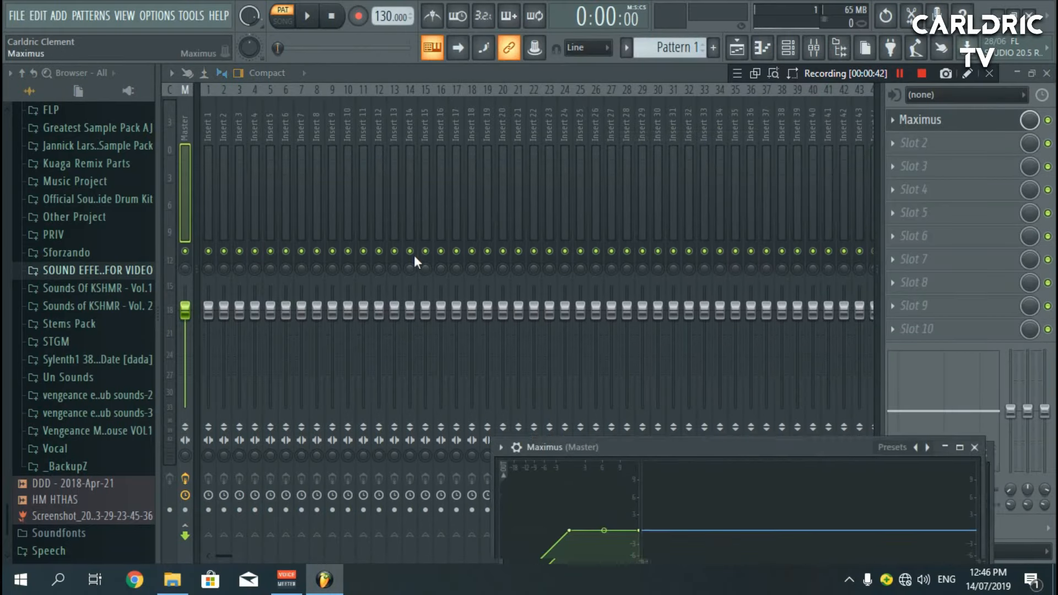
left_click(763, 195)
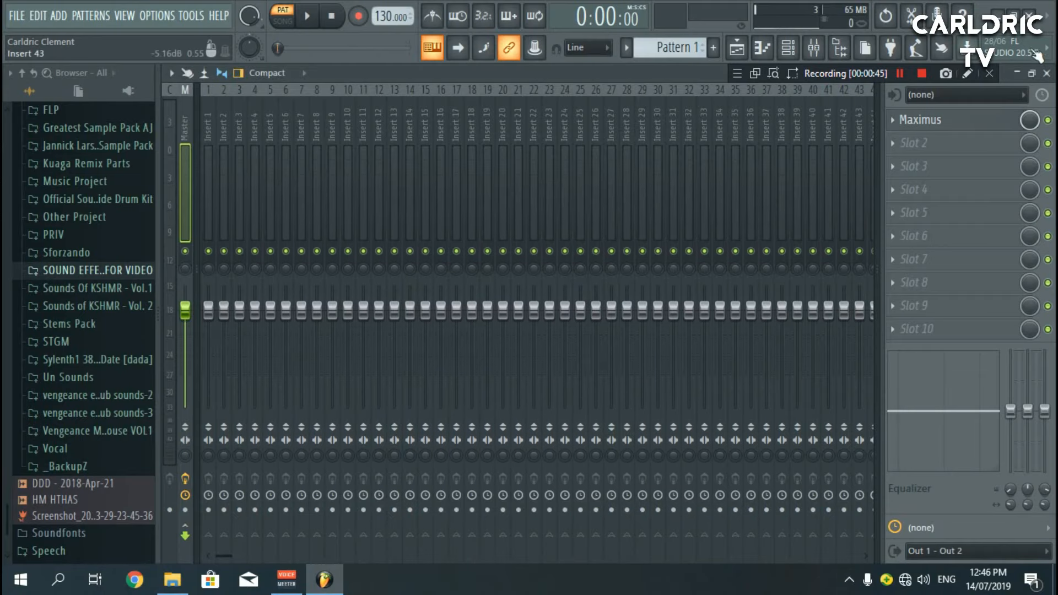
left_click(1047, 73)
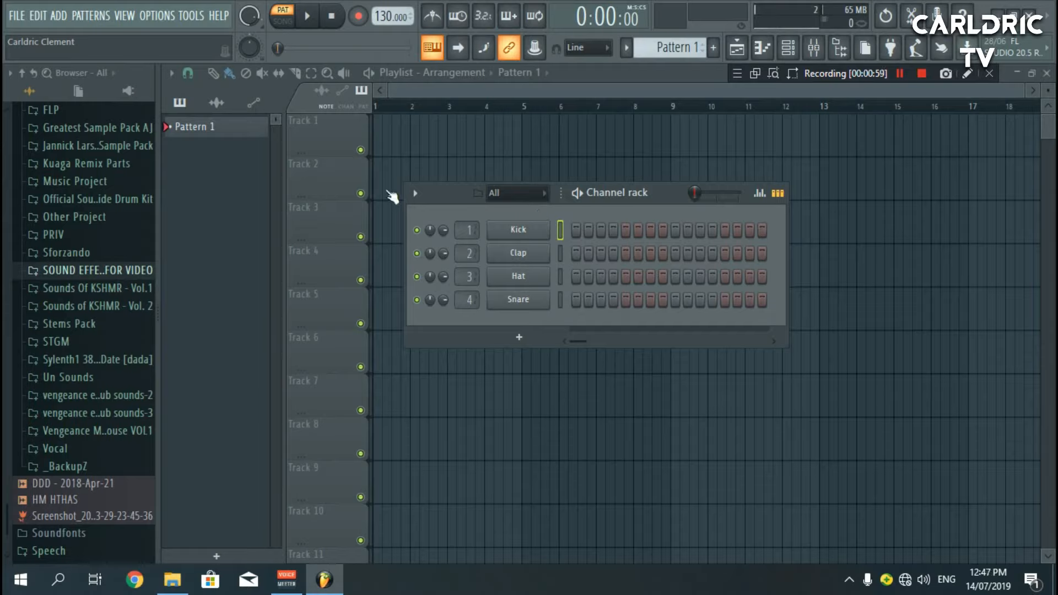
Expand the Carl Sample Pack folder, and replace the Kick channel with the Harmless synth and try its sound
scroll(115, 259, "up", 4)
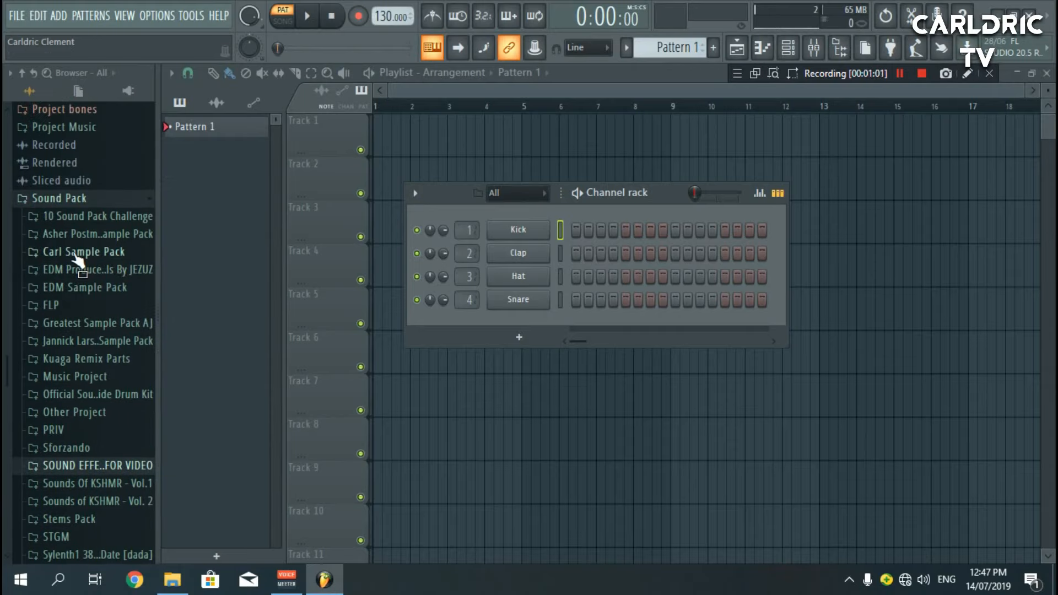
left_click(77, 252)
right_click(510, 227)
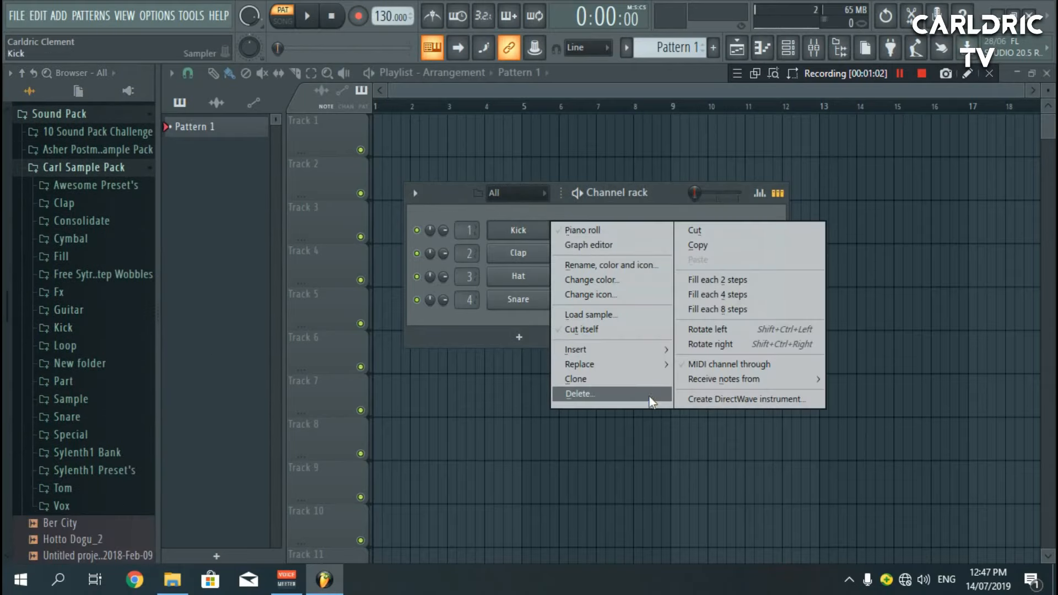
mouse_move(656, 364)
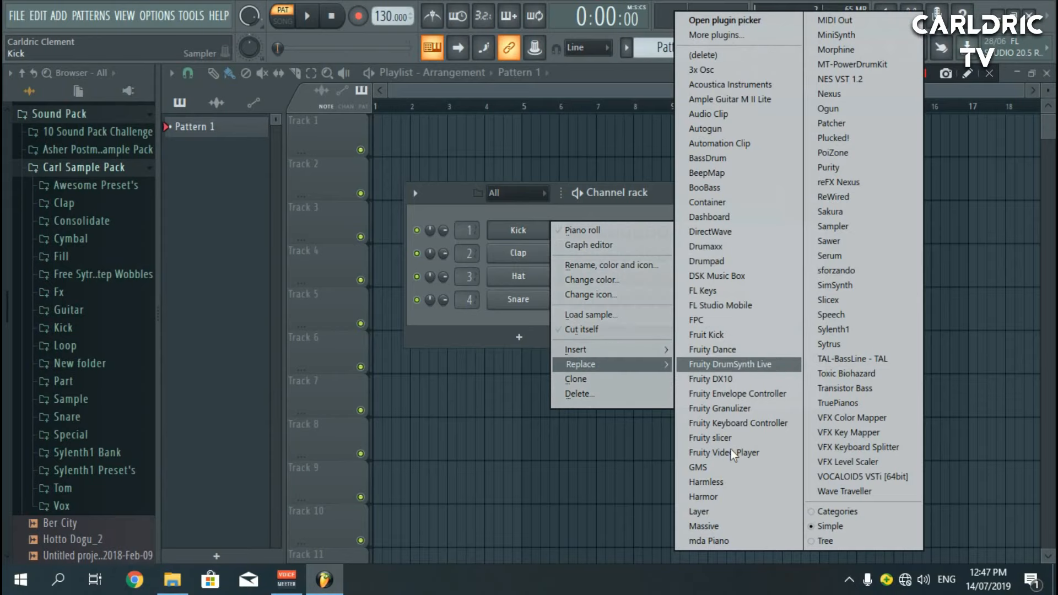
left_click(726, 482)
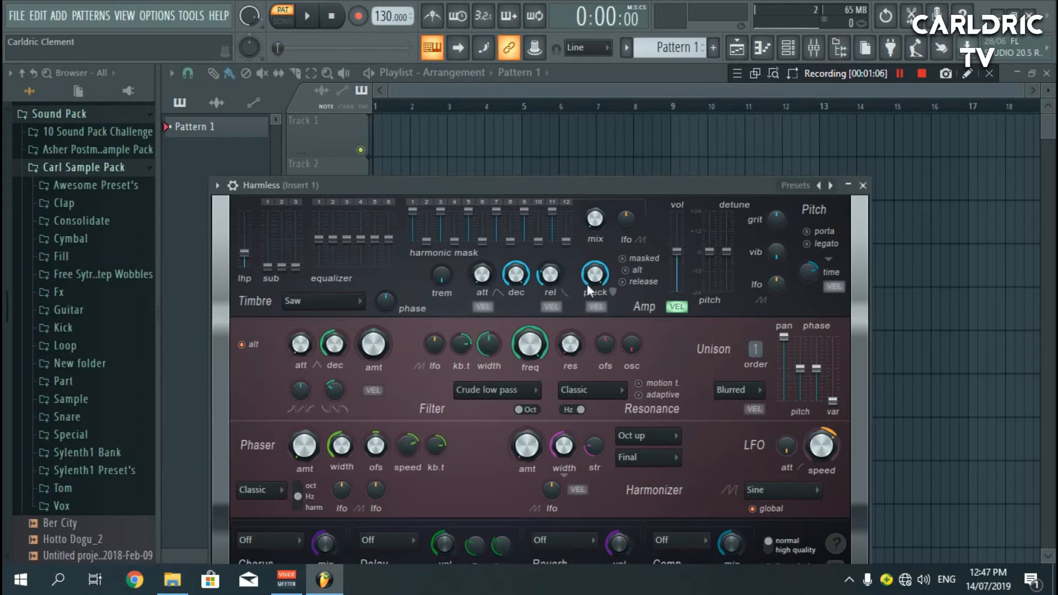
left_click_drag(522, 185, 564, 294)
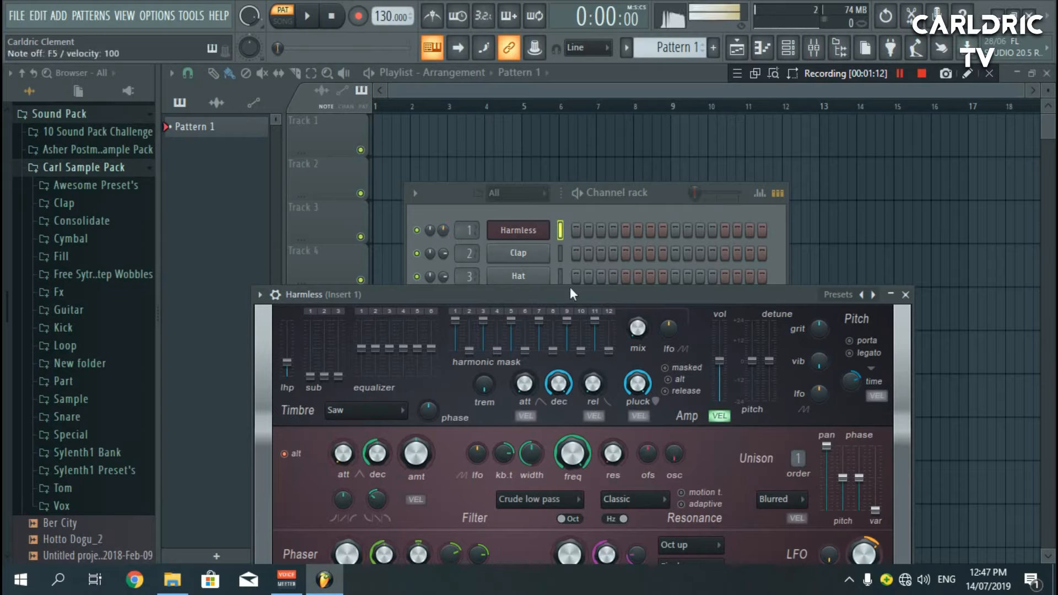
key("q")
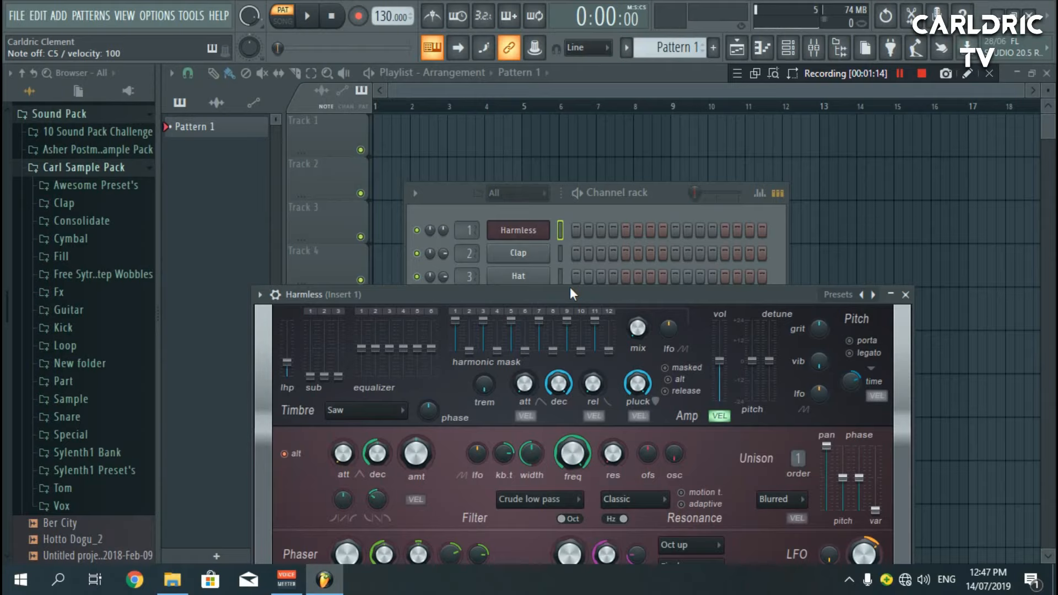
Set the project tempo to 128 BPM
scroll(383, 22, "down", 1)
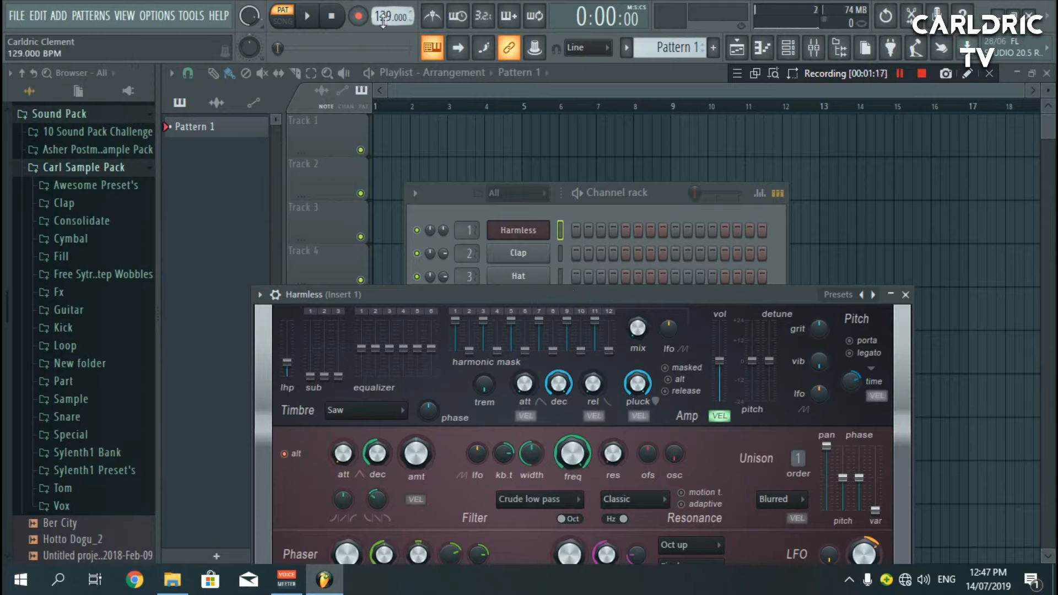
scroll(384, 22, "down", 1)
Open the piano roll for the Harmless channel and select the Draw tool
right_click(536, 224)
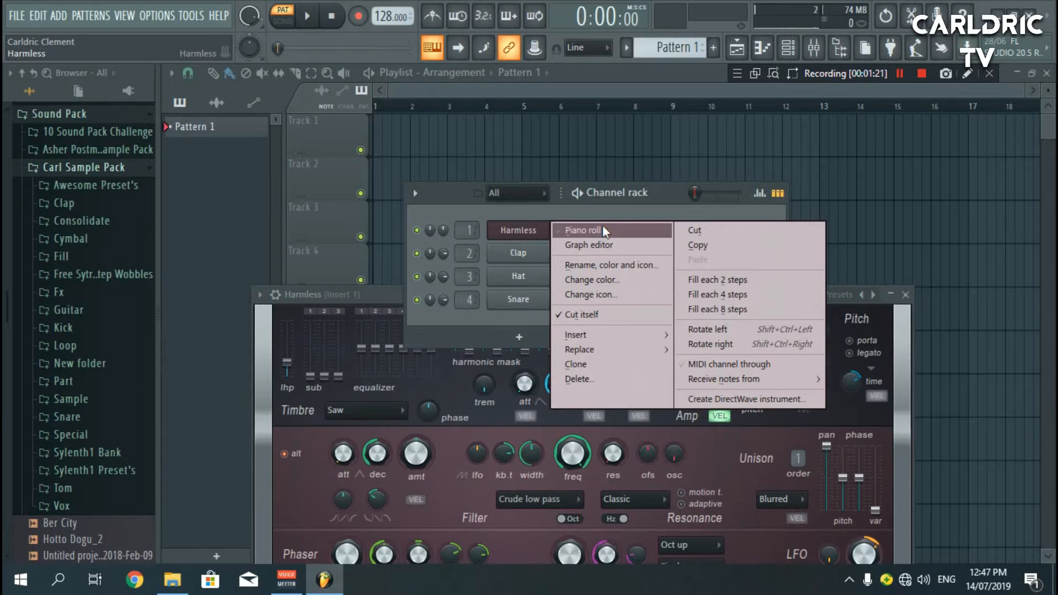
left_click(578, 229)
left_click(360, 73)
left_click(373, 167)
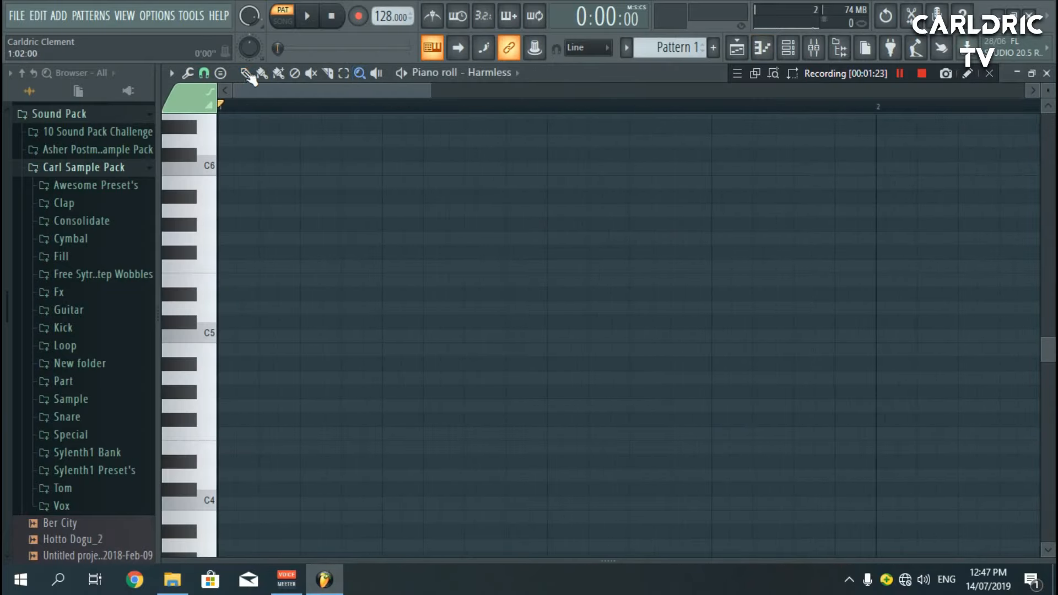
left_click(248, 74)
scroll(285, 107, "down", 2)
scroll(289, 113, "down", 2)
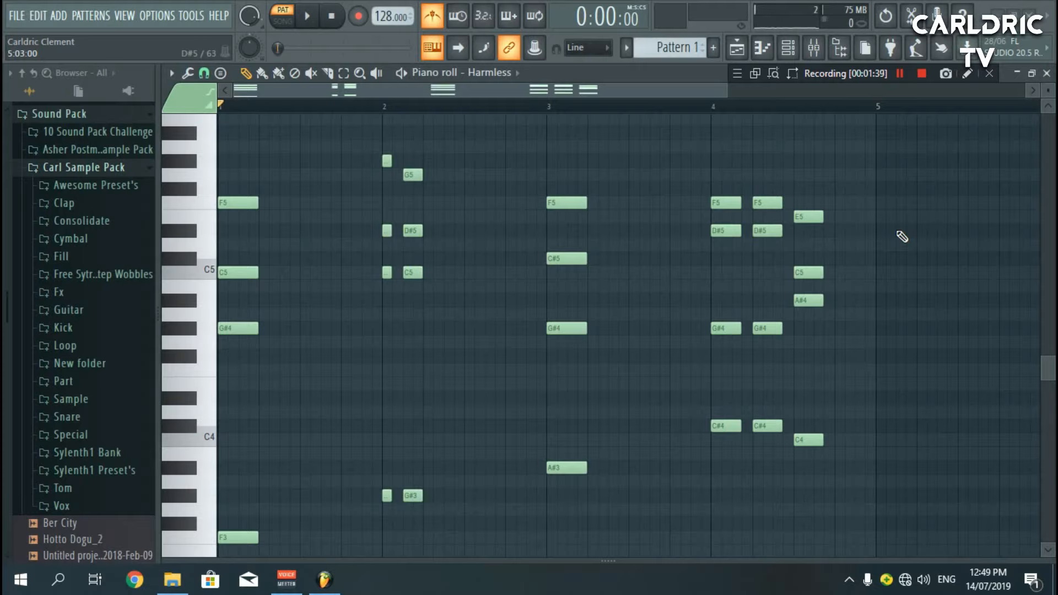
Play back the four-bar Harmless chord pattern and return to the playlist
key("space")
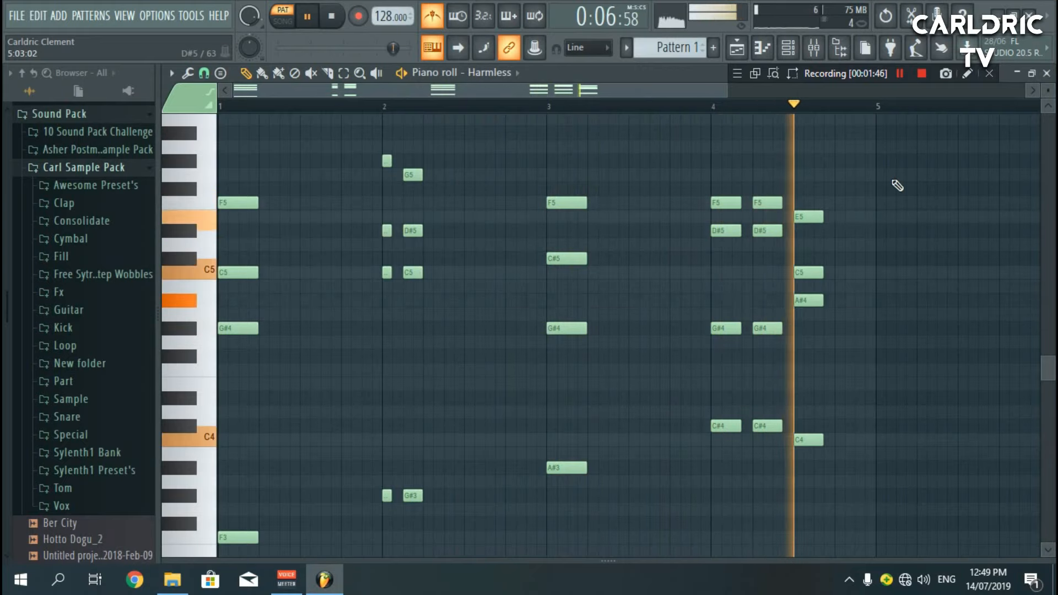
left_click(898, 75)
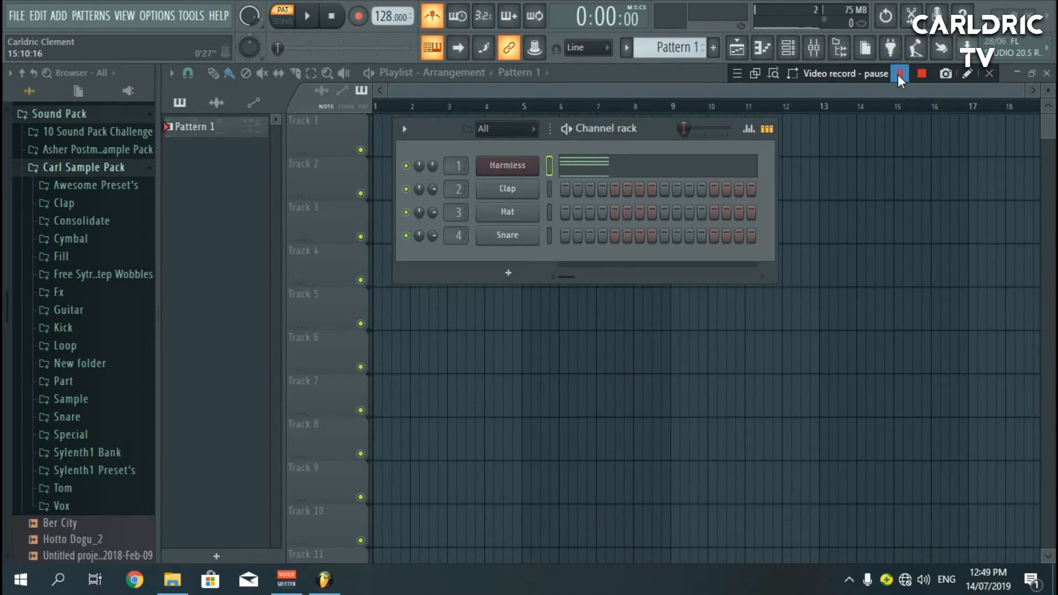
left_click(898, 77)
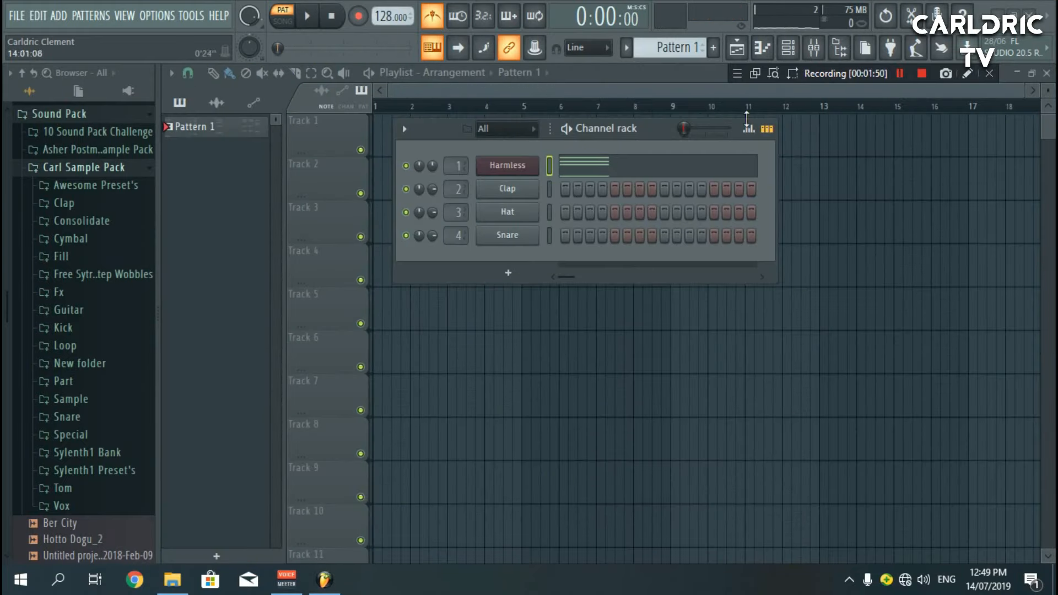
Replace the Clap channel with the Sylenth1 synth and bring the channel rack in front of its window
right_click(514, 194)
mouse_move(628, 319)
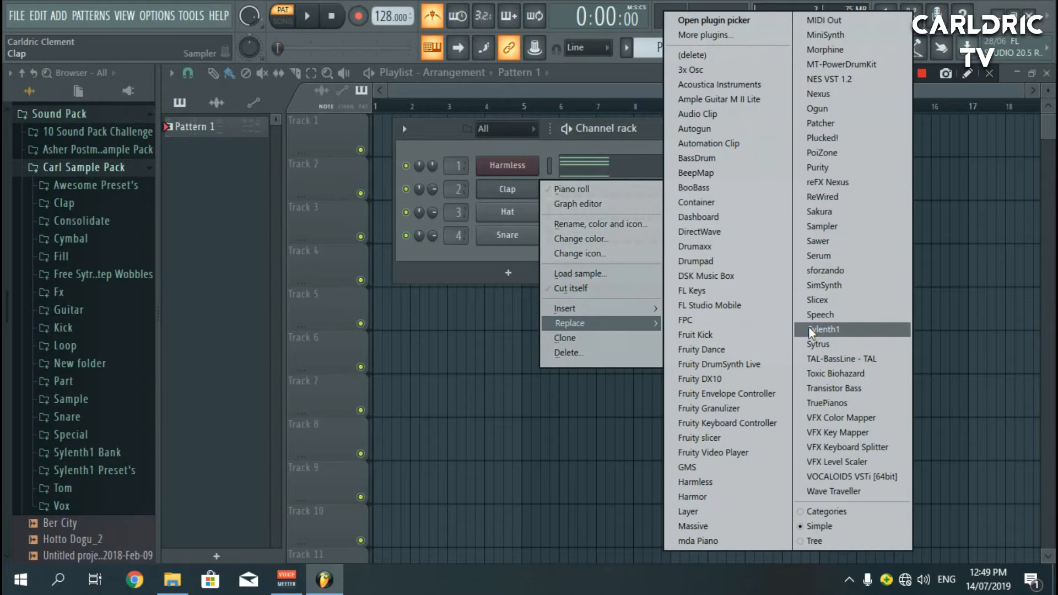
left_click(809, 330)
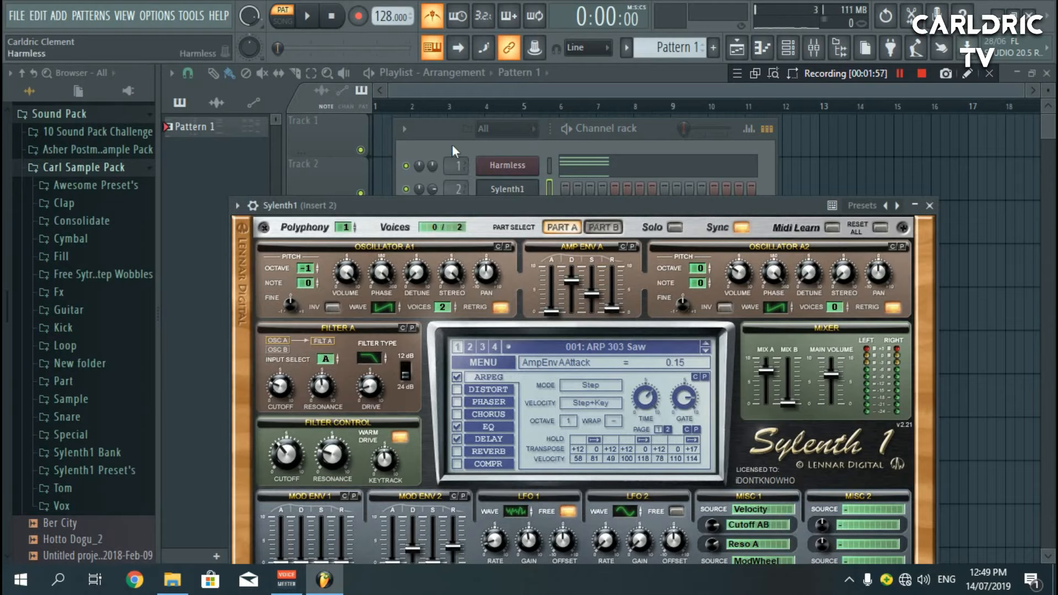
left_click(402, 117)
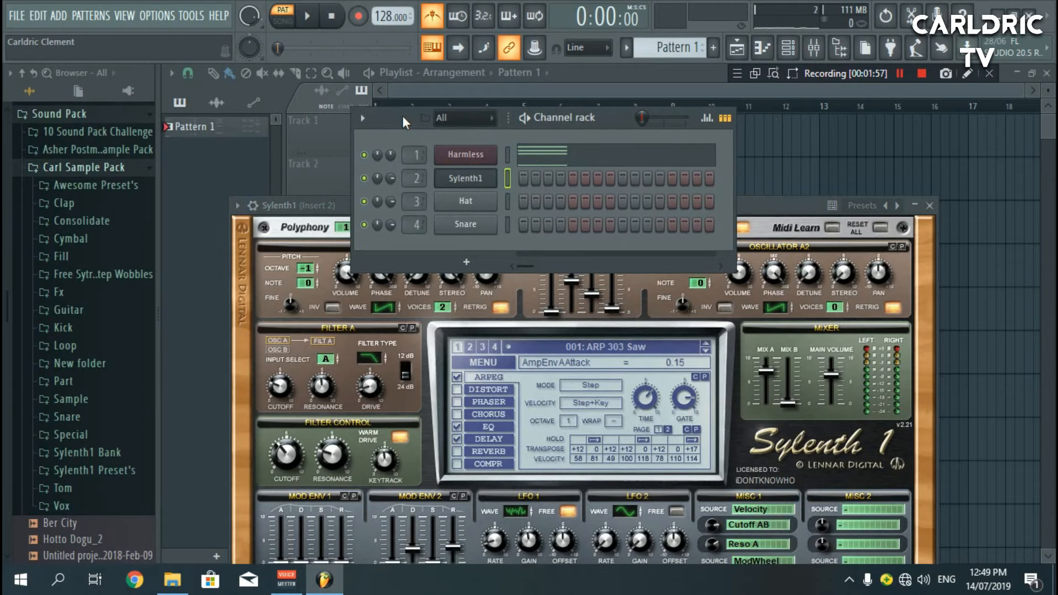
Load the STARLYTE Presets bank into the Sylenth1 channel and choose preset 236: LEAD - Trance Lead 2
left_click(105, 453)
left_click_drag(125, 384, 451, 175)
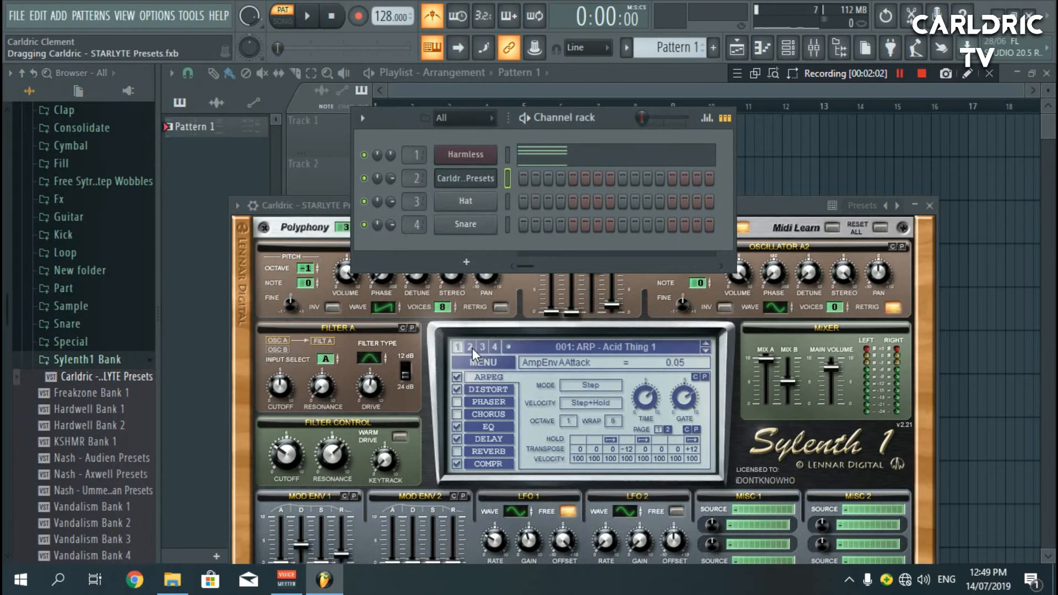
left_click(562, 350)
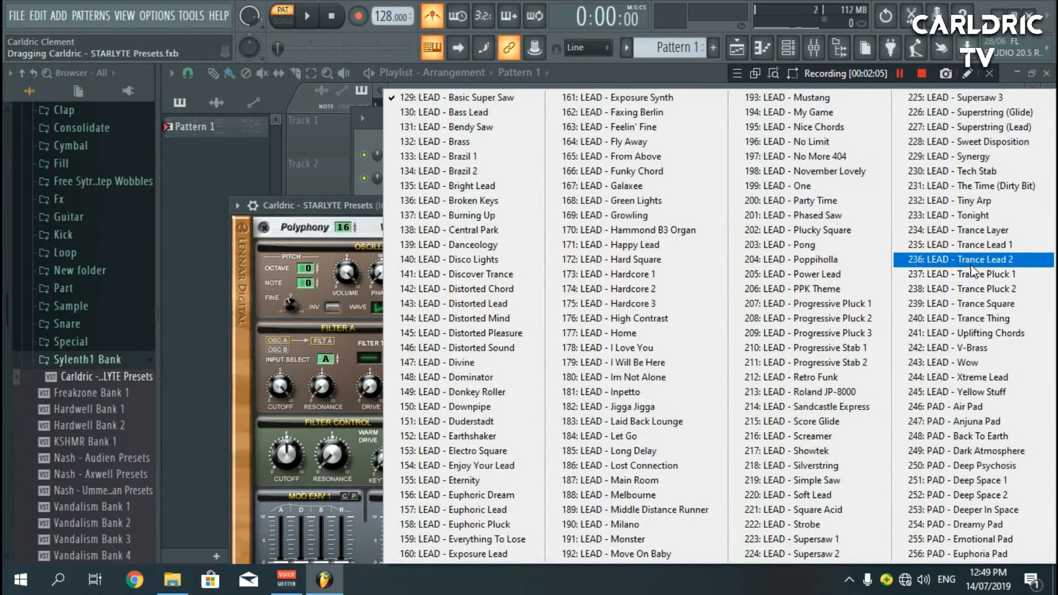
left_click(972, 267)
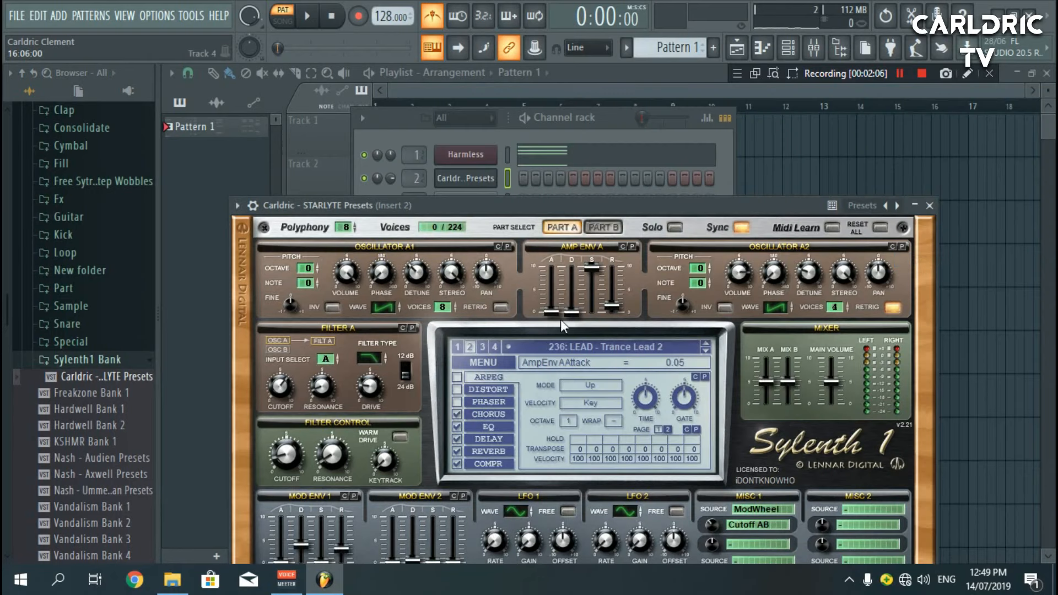
Turn off Sylenth1's delay and reverb and raise the filter control cutoff to about 21341 Hz
left_click(457, 438)
left_click(457, 452)
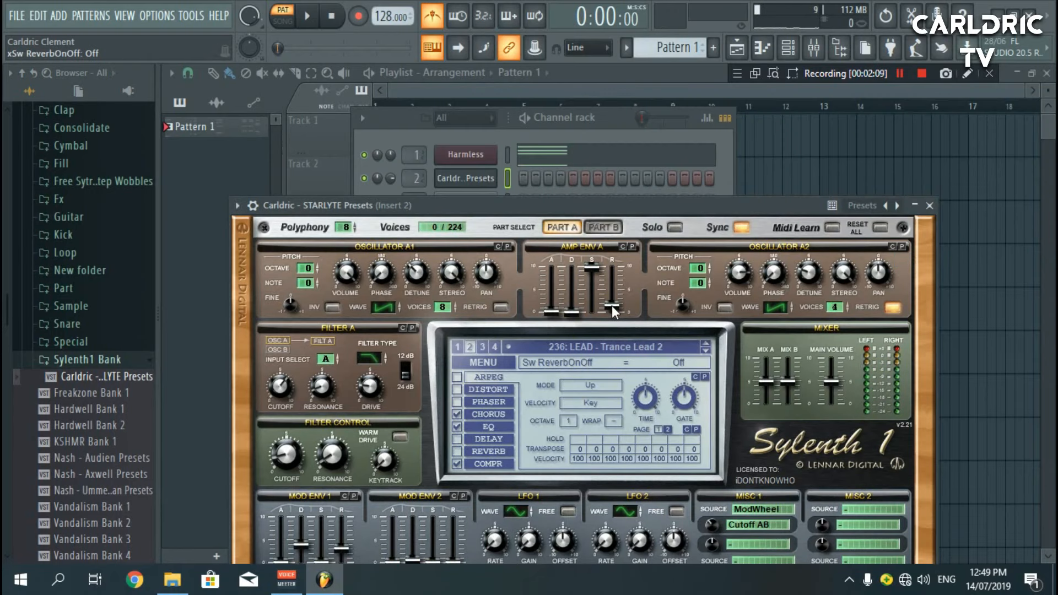
left_click_drag(289, 456, 326, 146)
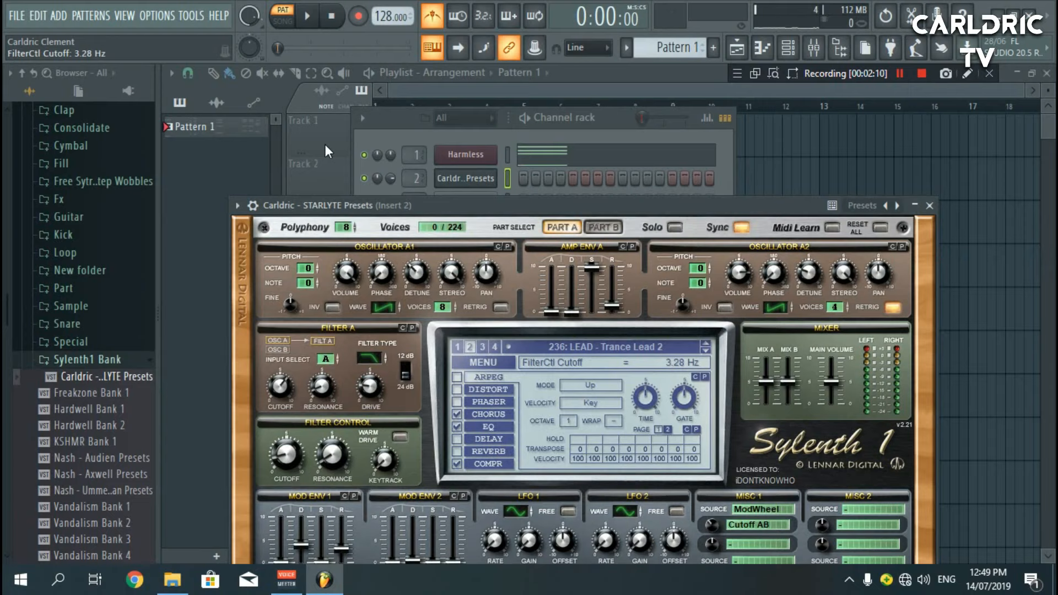
Copy all the chord notes from the Harmless piano roll into the Sylenth1 channel's piano roll
left_click(585, 149)
left_click(1047, 73)
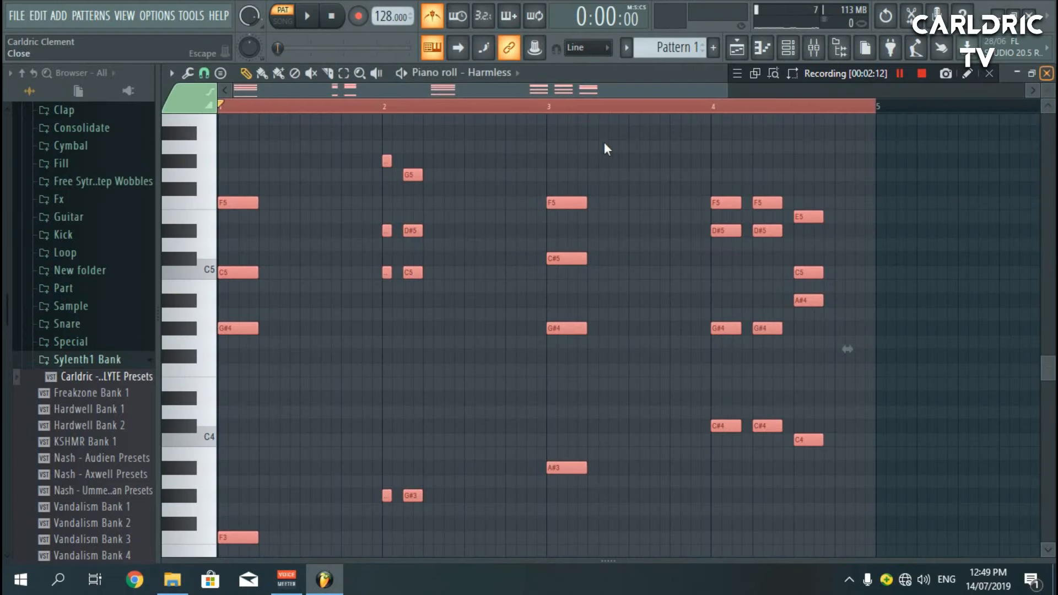
right_click(497, 182)
left_click(523, 174)
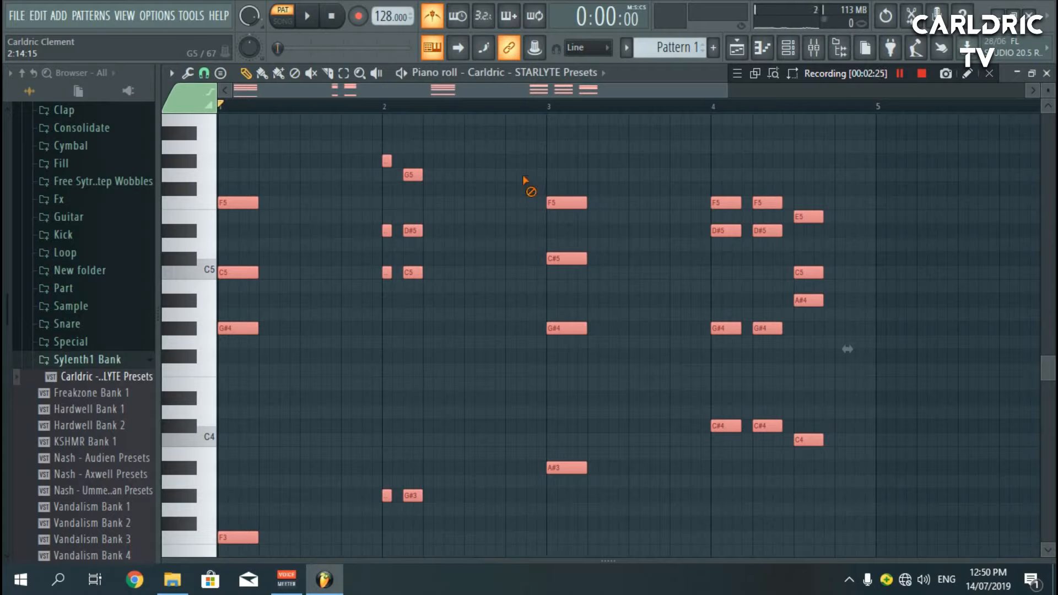
Play back the pattern with Harmless and Sylenth1 layered, close the piano roll and stop playback
key("space")
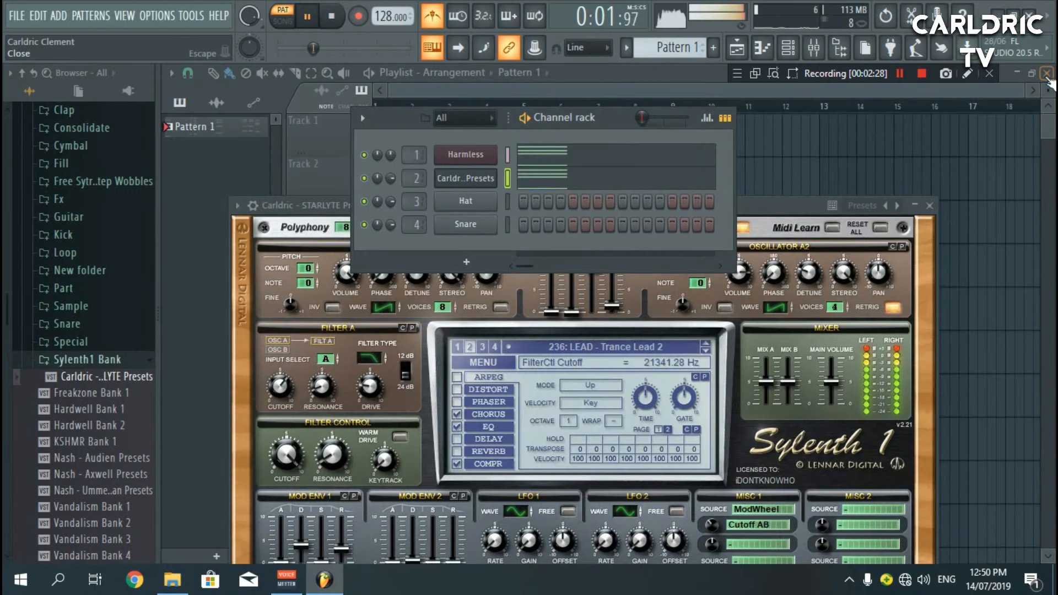
left_click(1047, 73)
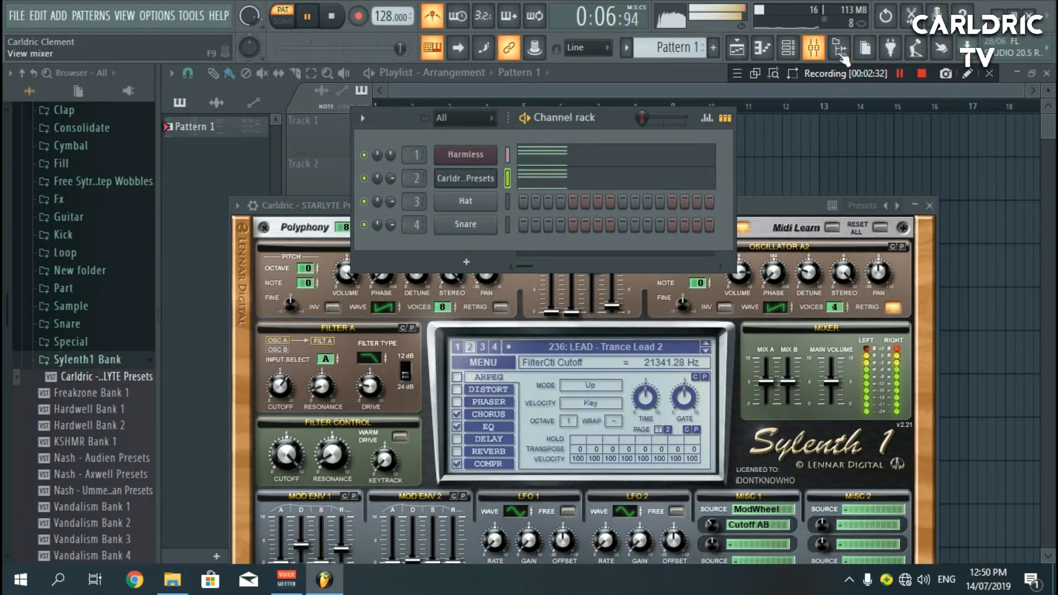
key("space")
Route the Harmless and Sylenth1 mixer tracks to Insert 5
key("F9")
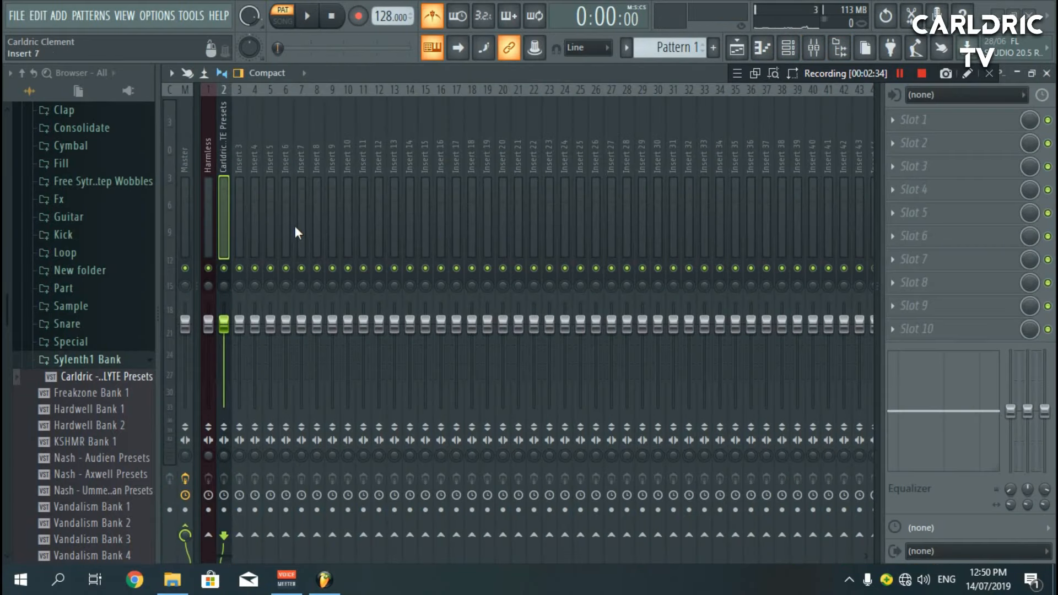
left_click(210, 167)
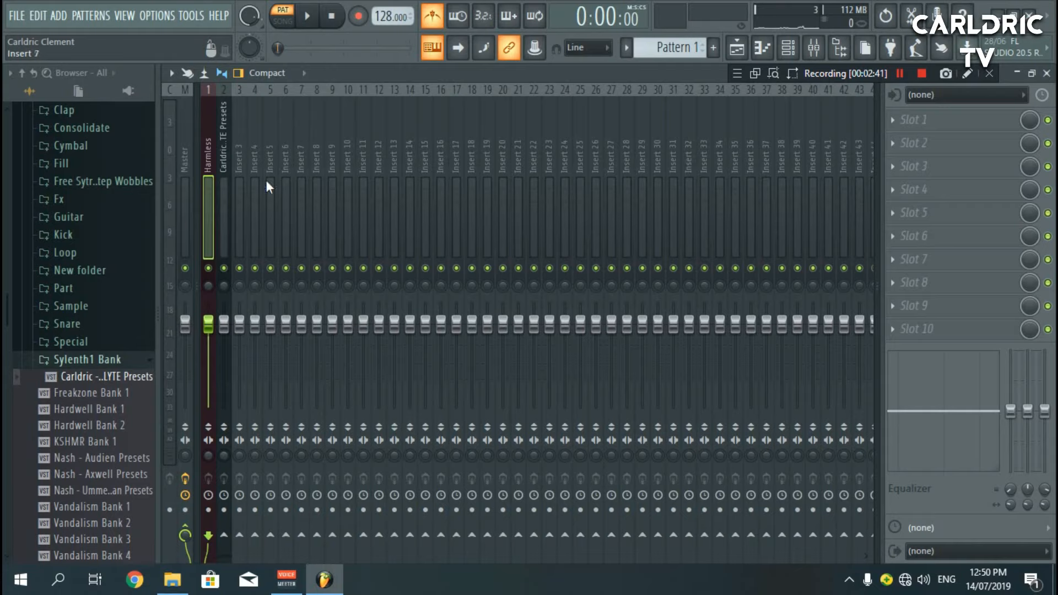
right_click(271, 534)
left_click(222, 284)
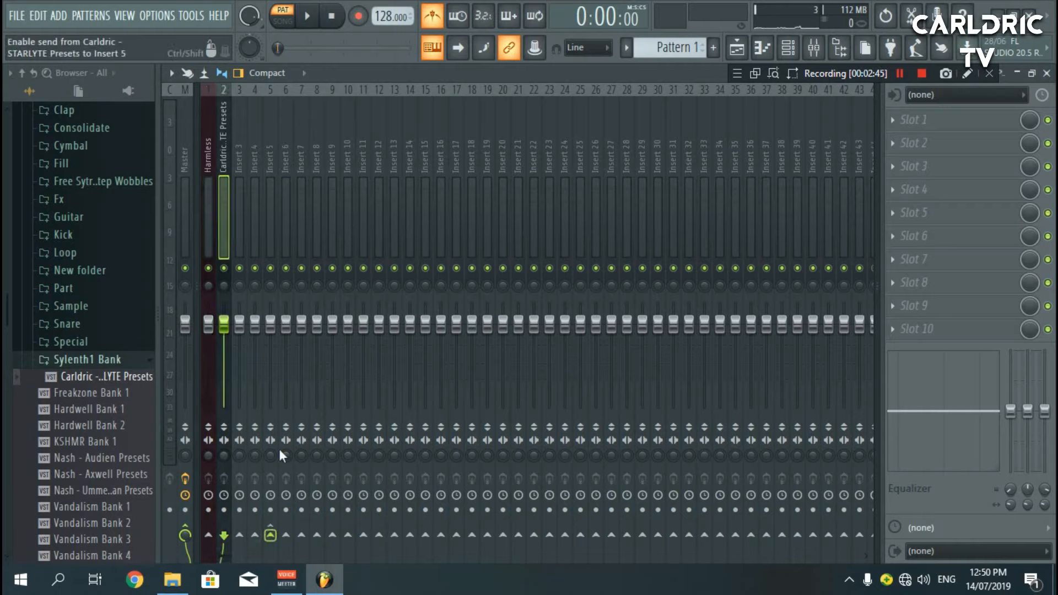
right_click(270, 535)
Load LFOTool into the first effect slot of mixer Insert 5
left_click(269, 148)
left_click(945, 119)
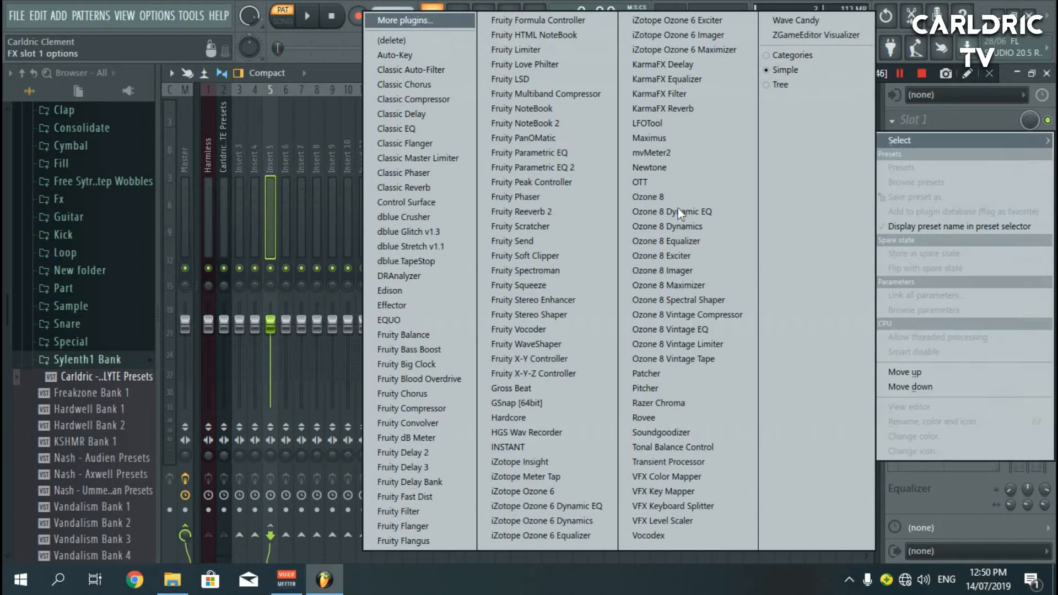
left_click(666, 127)
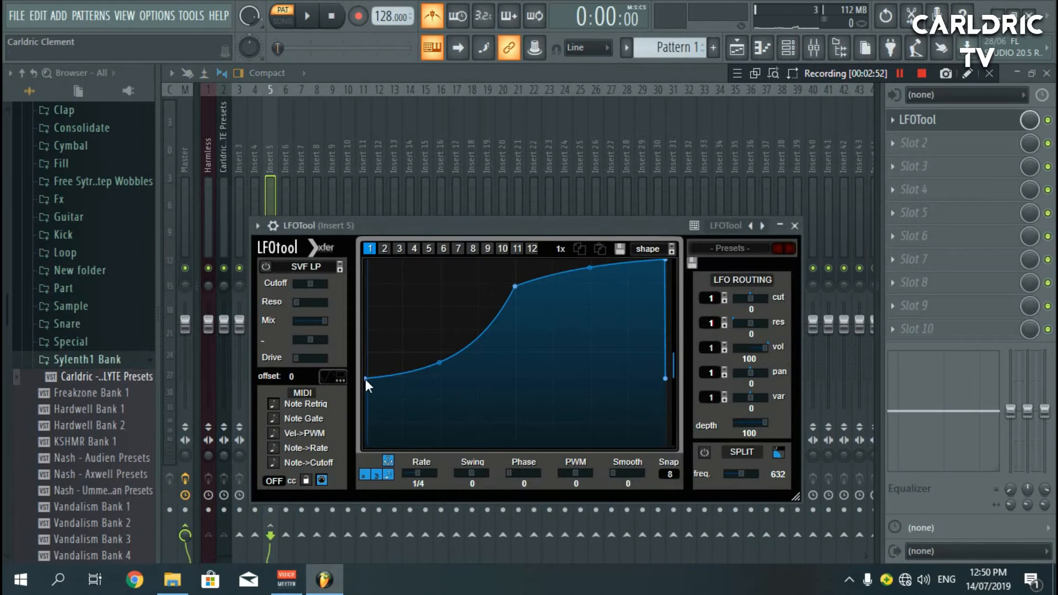
Reshape LFOTool's volume curve to start at the bottom and rise steeply to 100% early in the cycle, and close the plugin
left_click_drag(366, 379, 365, 444)
left_click_drag(514, 291, 558, 299)
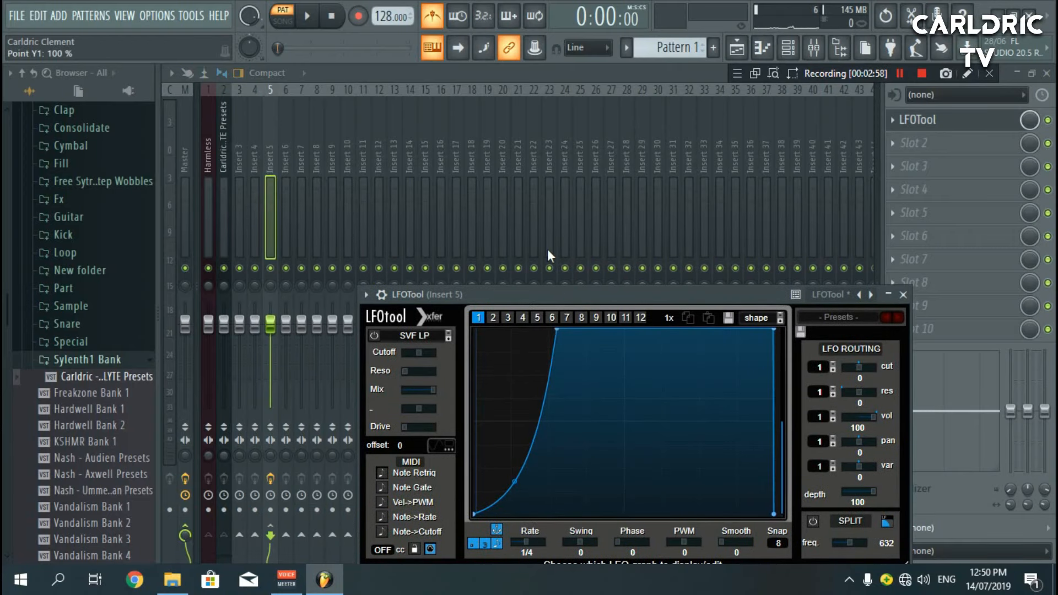
left_click_drag(548, 250, 541, 232)
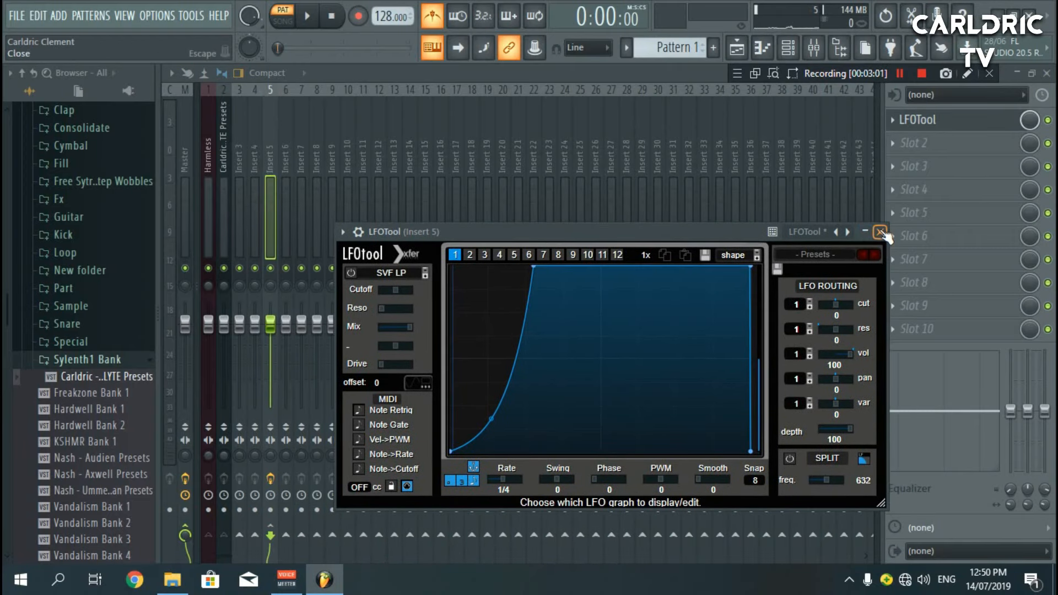
left_click(883, 235)
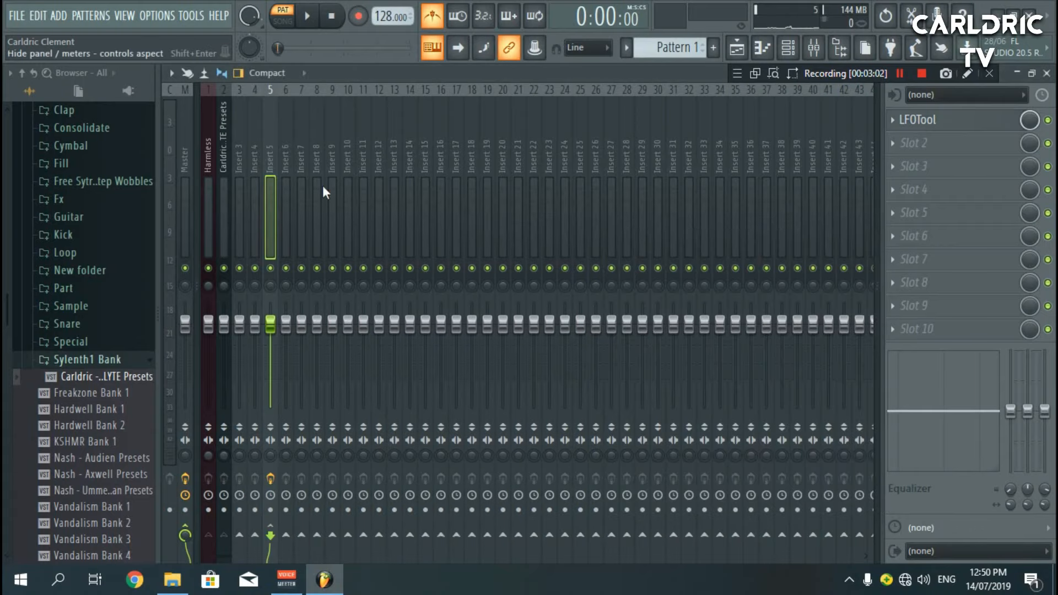
Load Fruity Parametric EQ 2 into the Harmless track's first effect slot and apply the Vocal Presence preset
left_click(209, 160)
left_click(914, 120)
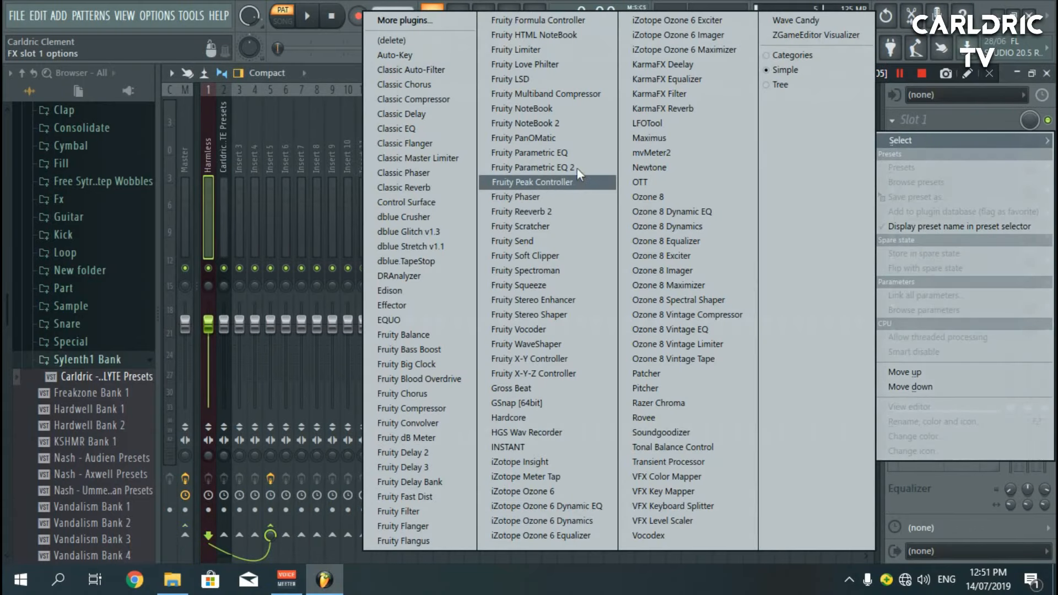
left_click(577, 167)
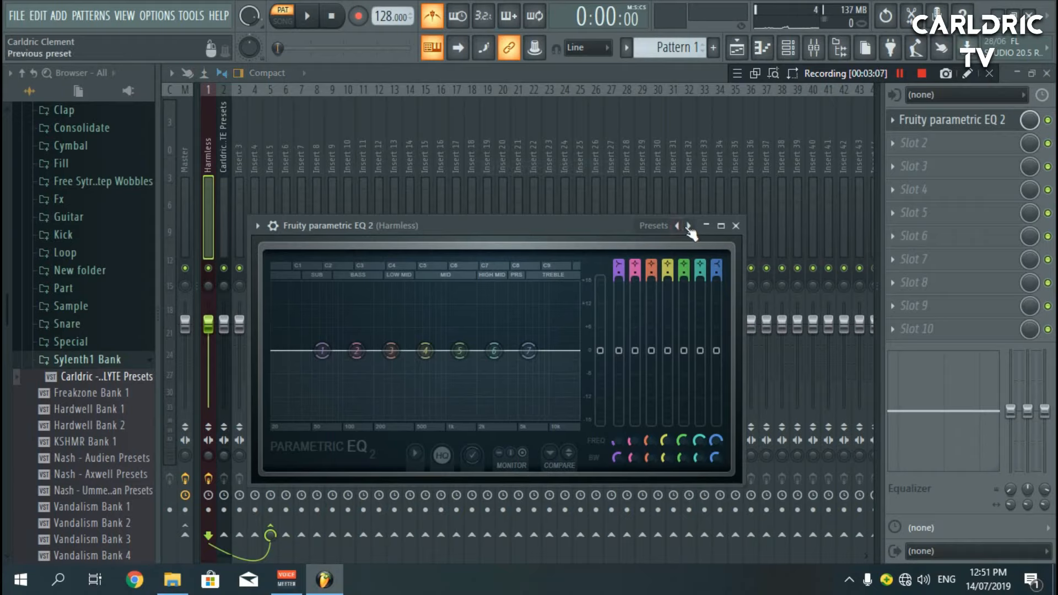
left_click(688, 226)
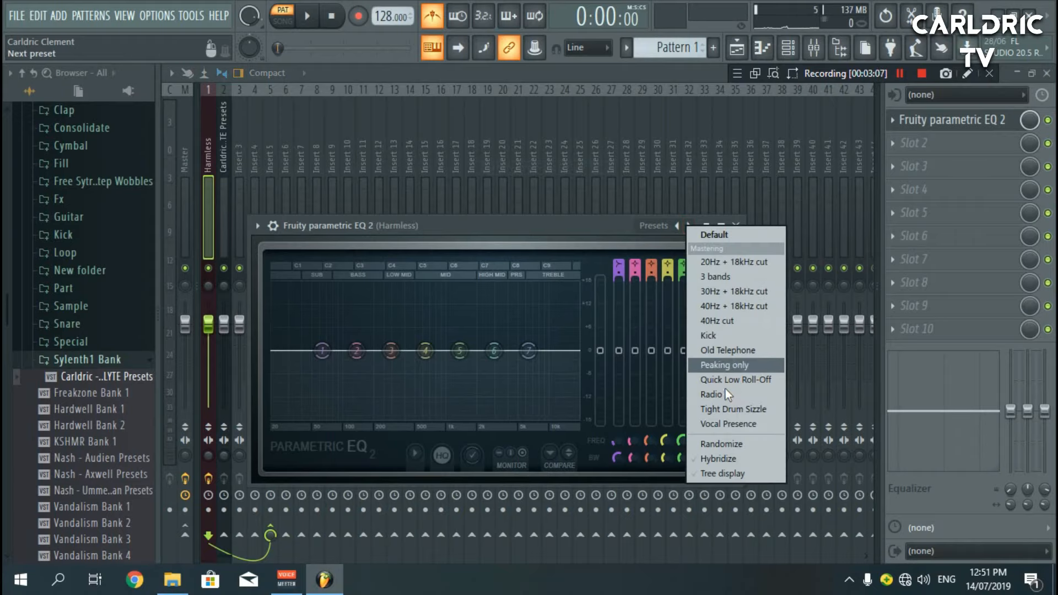
left_click(733, 424)
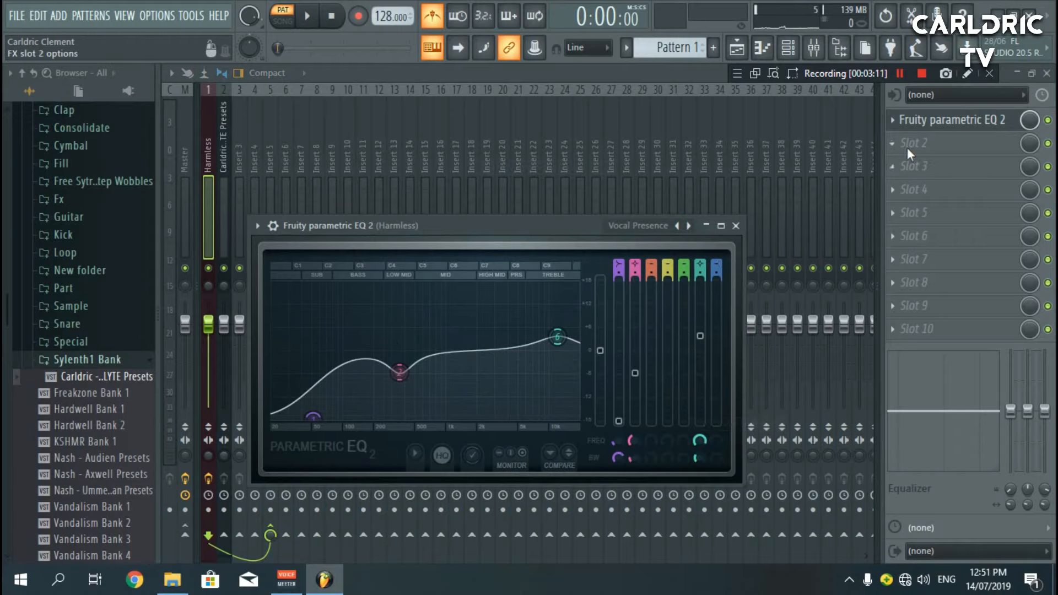
Add Effector to the Harmless track's second slot, place its pad point near the centre at about X 50.2, and close it
left_click(914, 143)
left_click(405, 305)
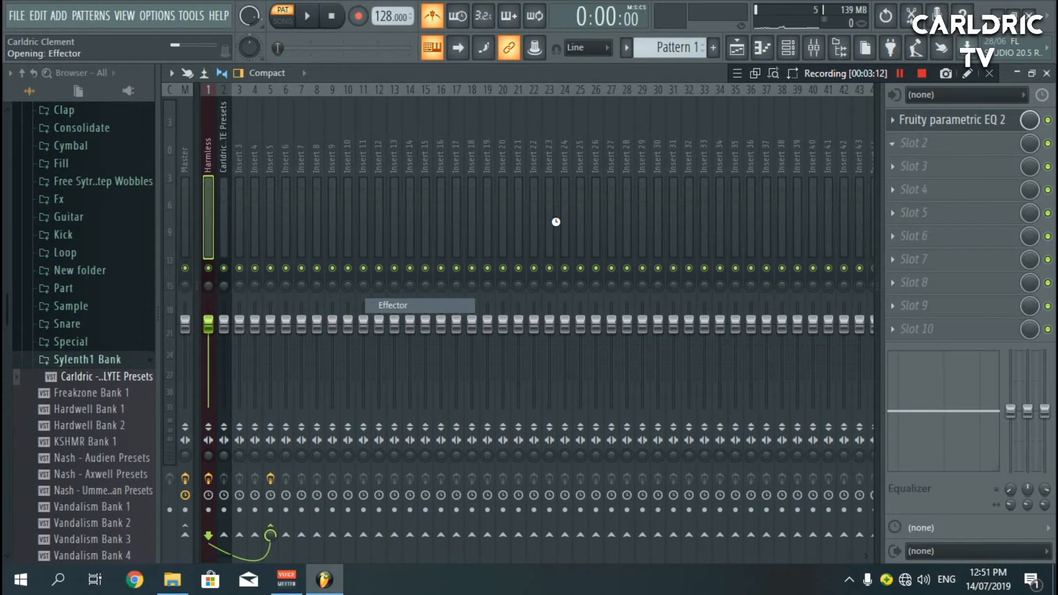
left_click_drag(441, 394, 428, 404)
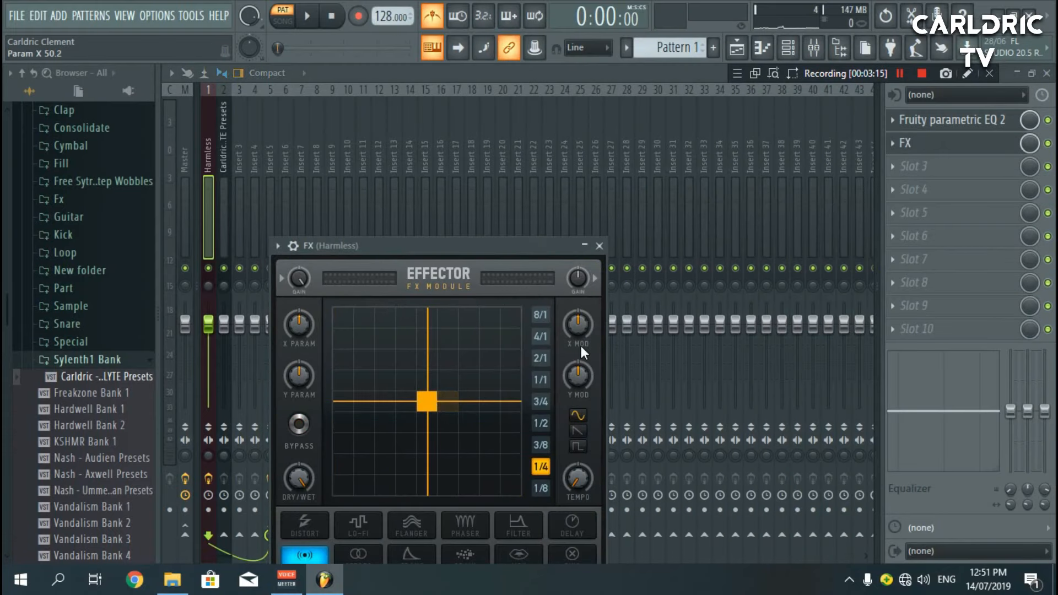
left_click(600, 246)
Load Fruity Parametric EQ 2 on the Sylenth1 track with the Vocal Presence preset and raise band 6 to about 9.0 dB
left_click(222, 222)
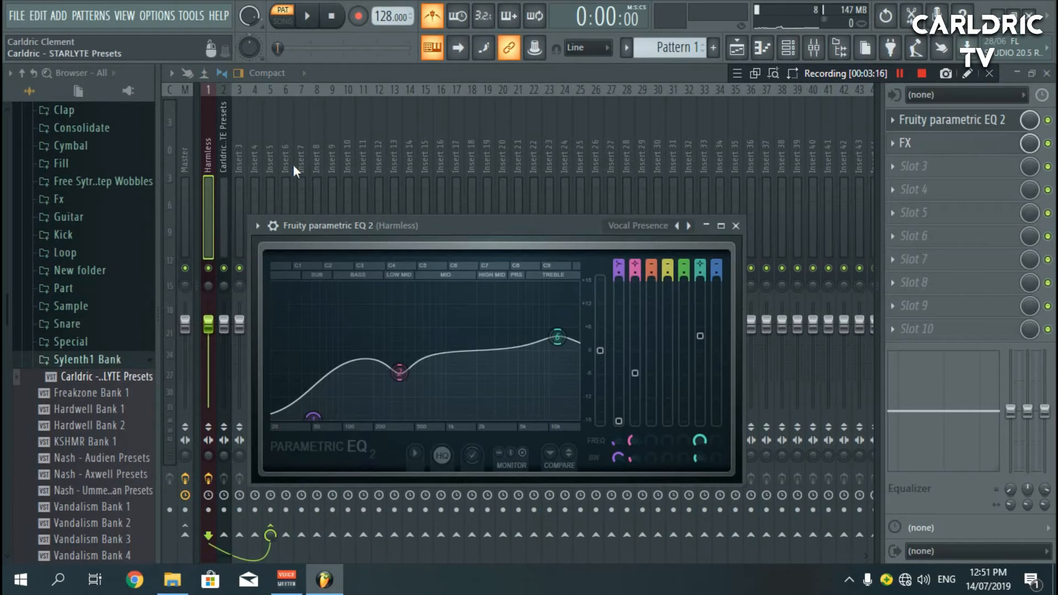
left_click(902, 122)
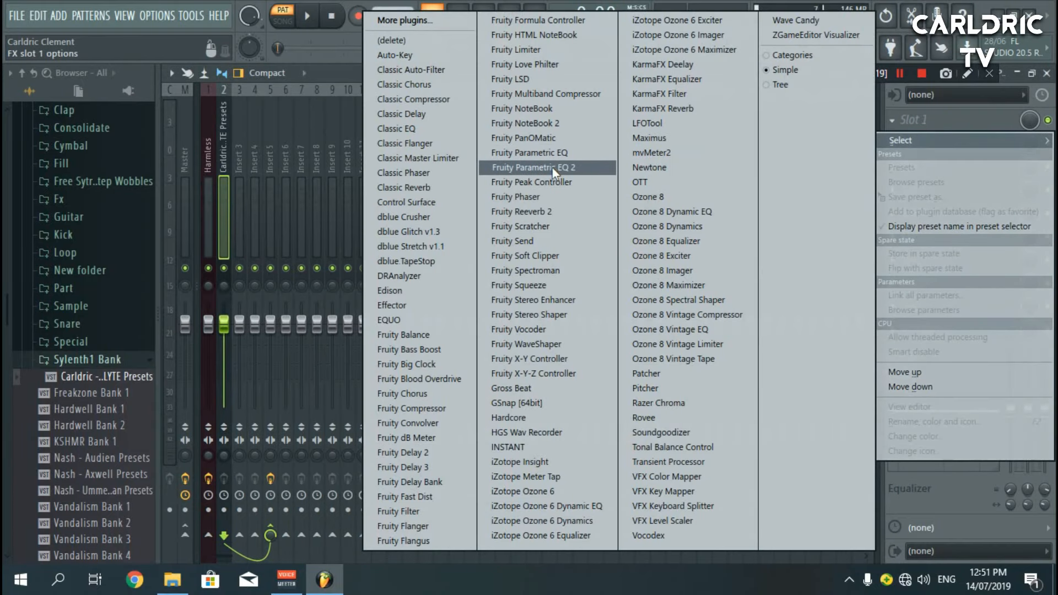
left_click(524, 167)
left_click(722, 266)
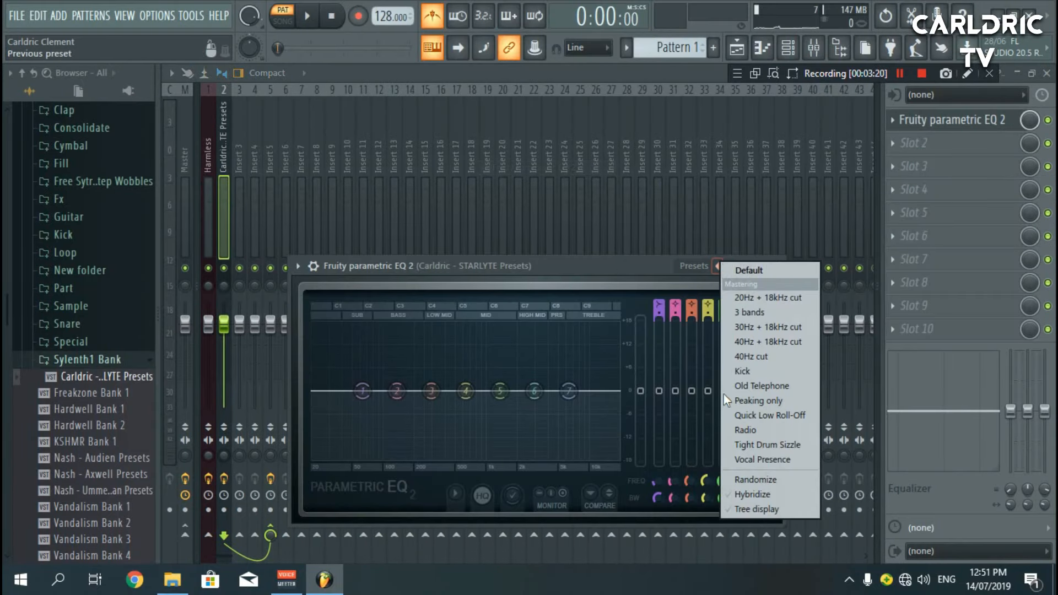
left_click(753, 462)
left_click_drag(598, 377, 598, 355)
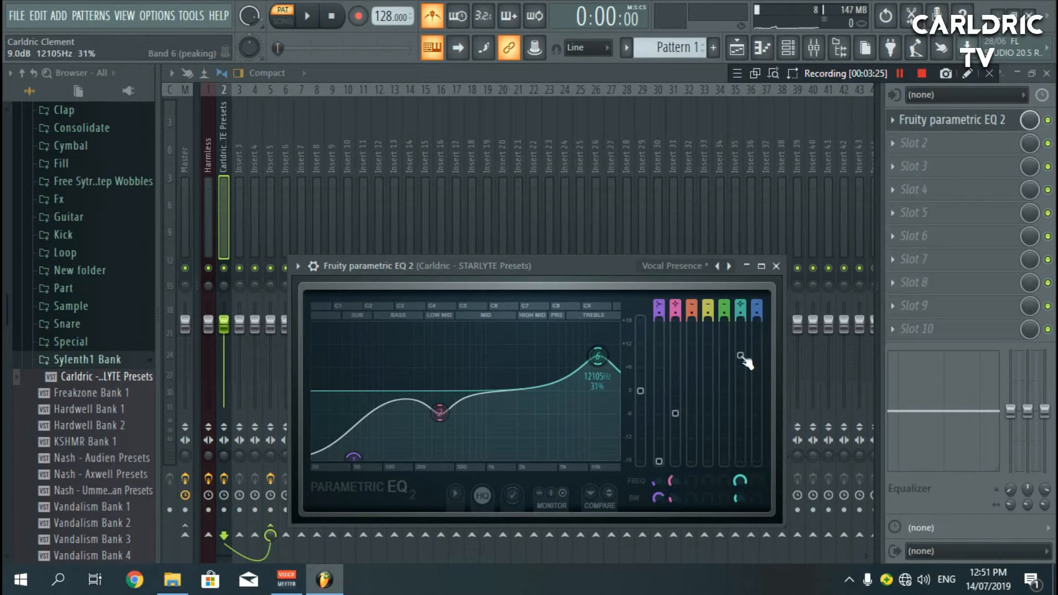
Add Effector to the Sylenth1 track's second slot, turn off its bypass and set its pad point to about X 62.6
left_click(923, 144)
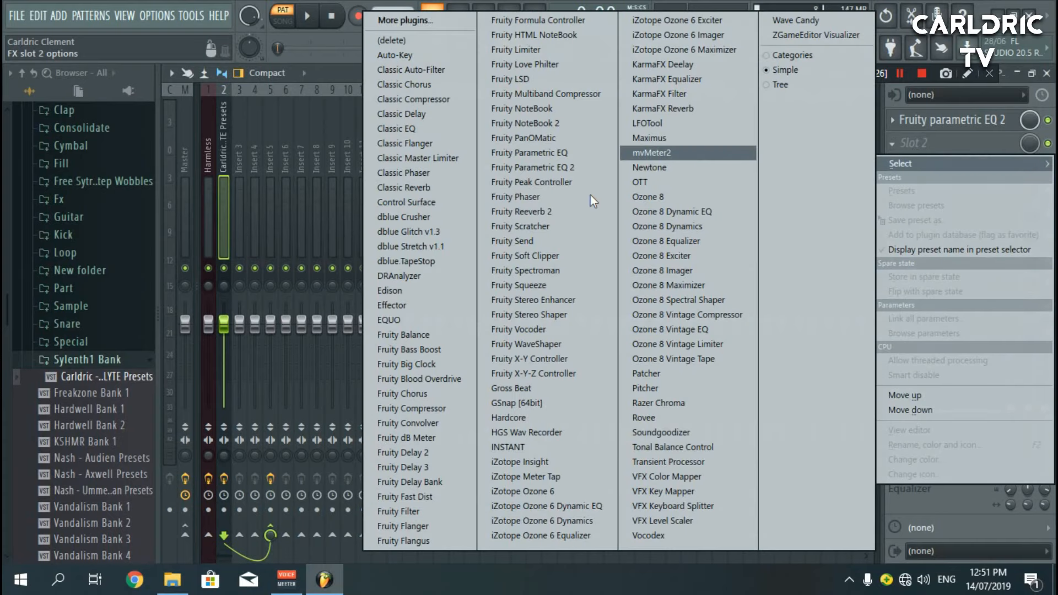
left_click(407, 305)
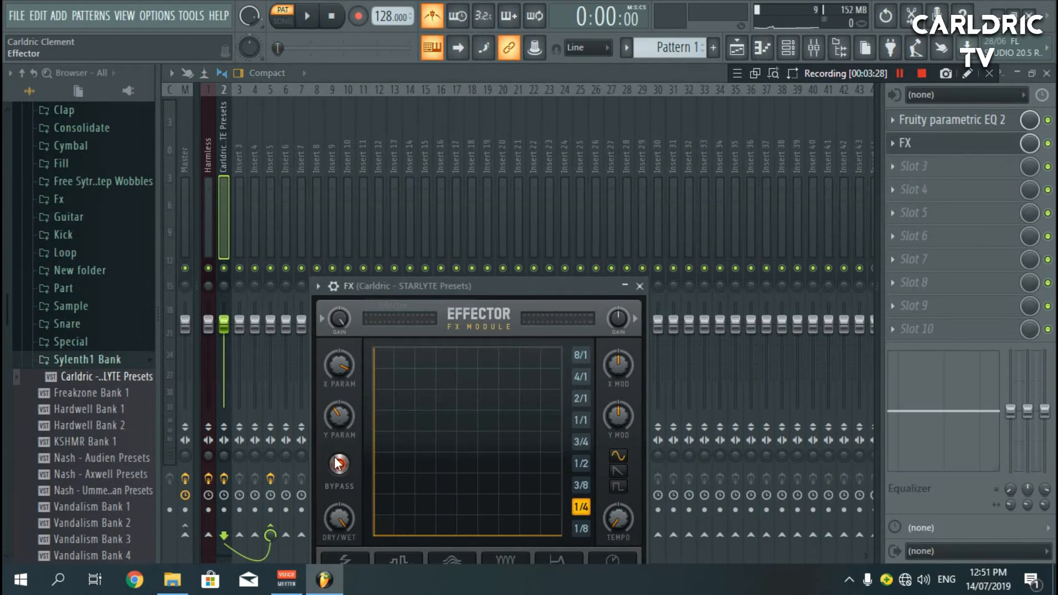
left_click(337, 464)
left_click_drag(508, 441, 491, 419)
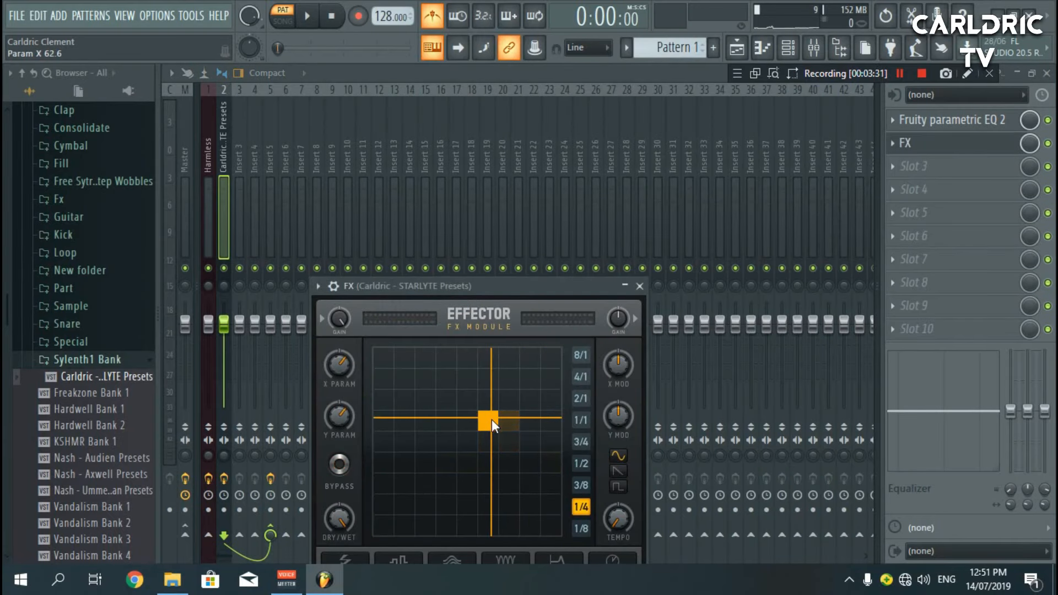
left_click(640, 287)
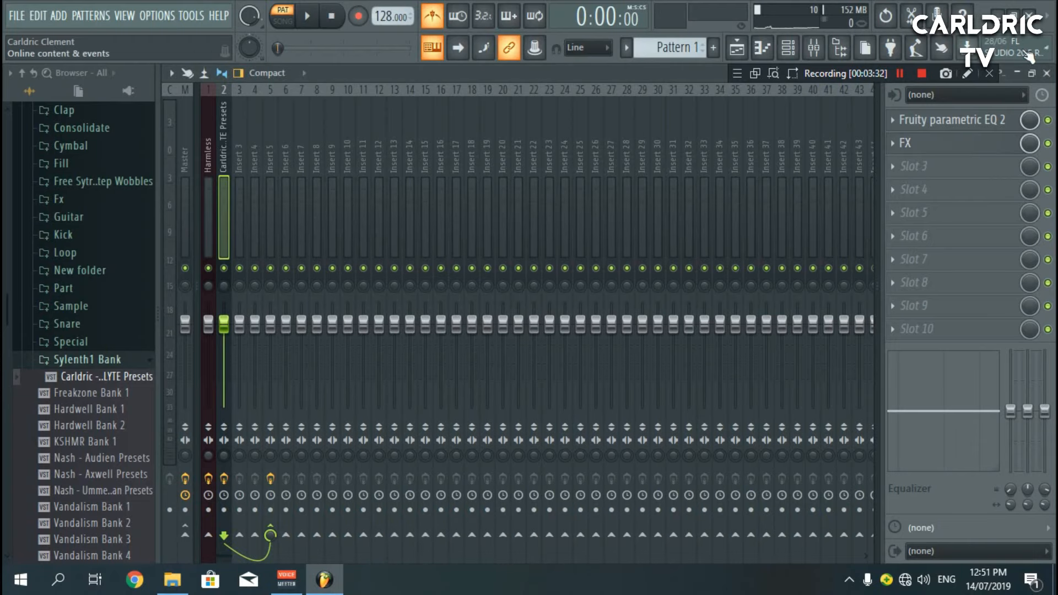
Close the mixer and play back Pattern 1 to hear the layered chords with effects, stopping playback at the end
left_click(1047, 73)
left_click(607, 116)
key("space")
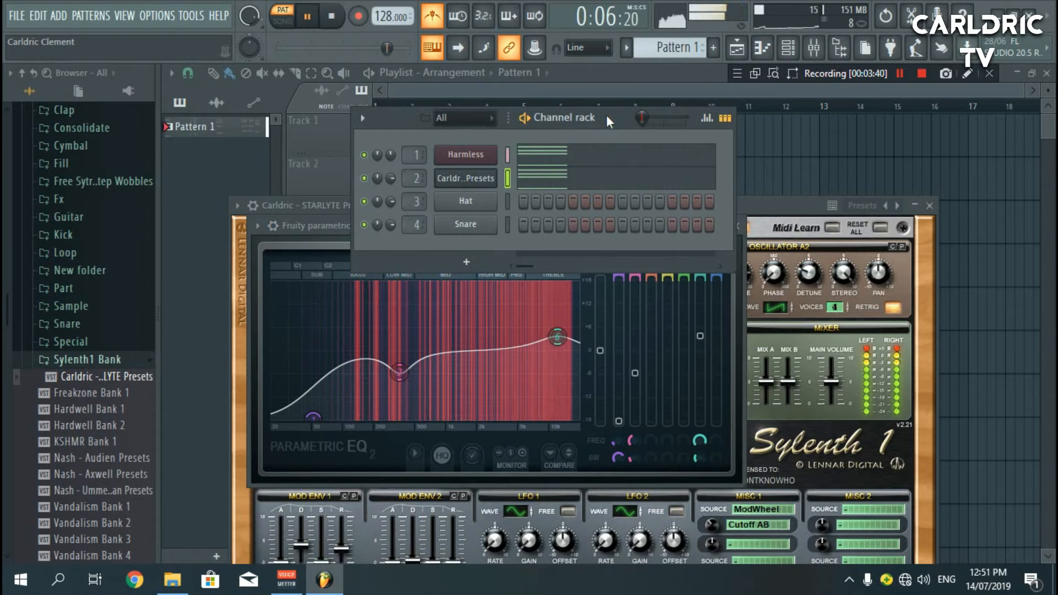
key("space")
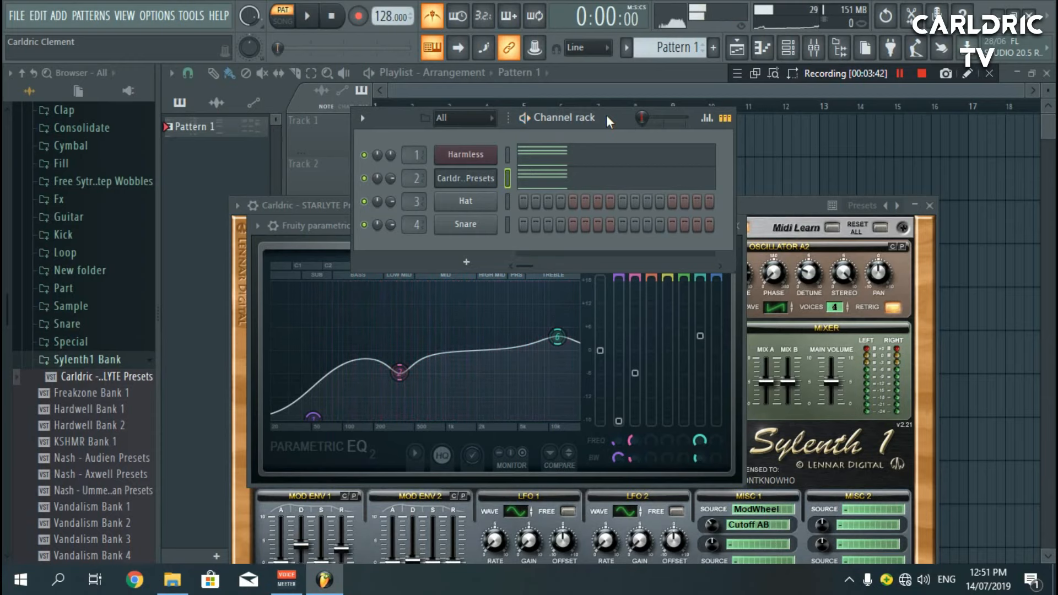
left_click(900, 73)
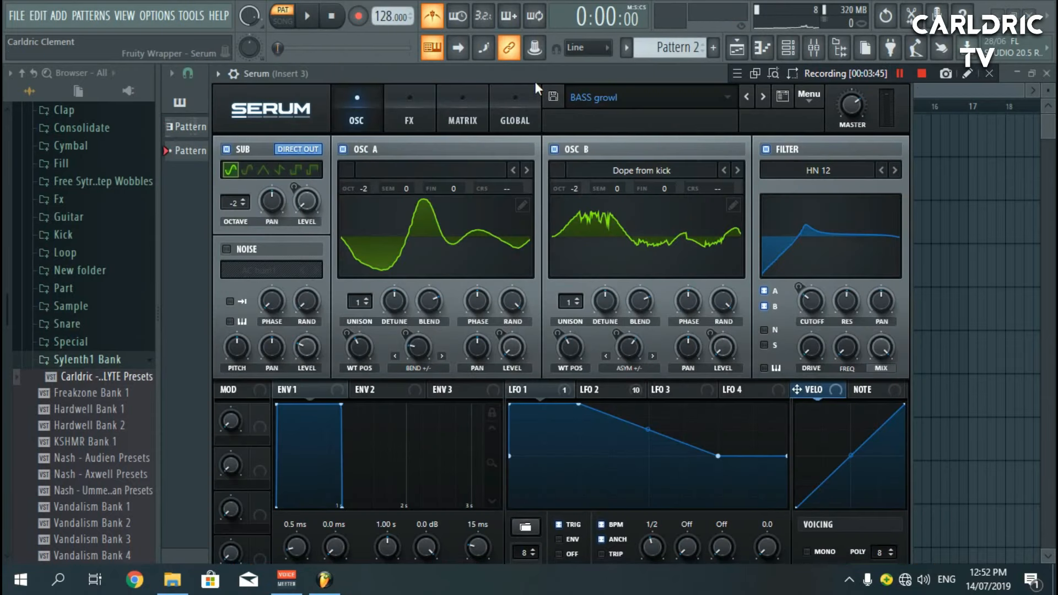
Add a one-beat F4 note at the start of Serum's piano roll in Pattern 2 and close the piano roll
left_click_drag(491, 73, 494, 284)
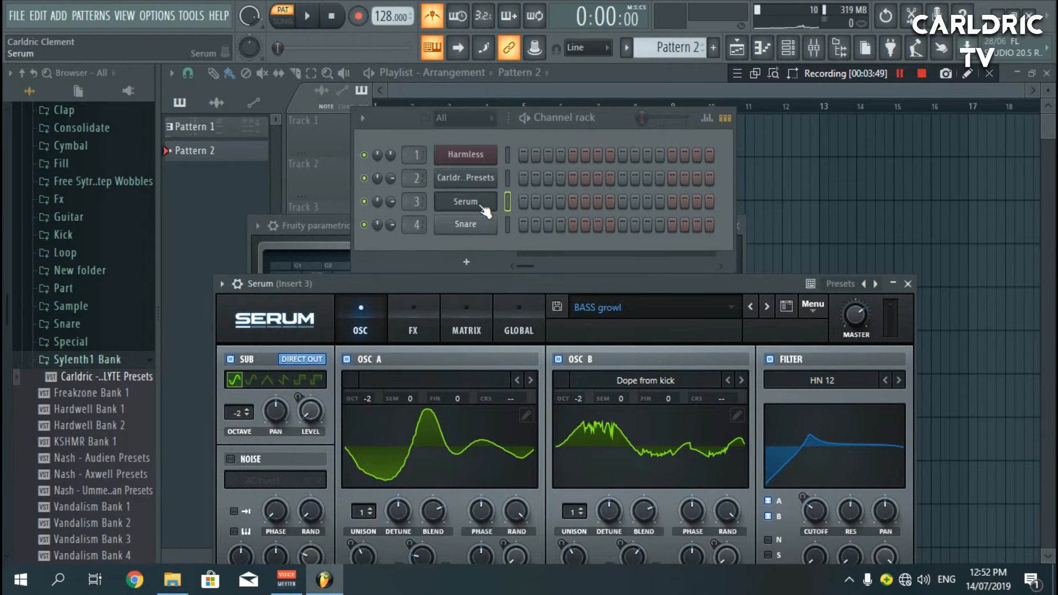
right_click(492, 198)
left_click(536, 198)
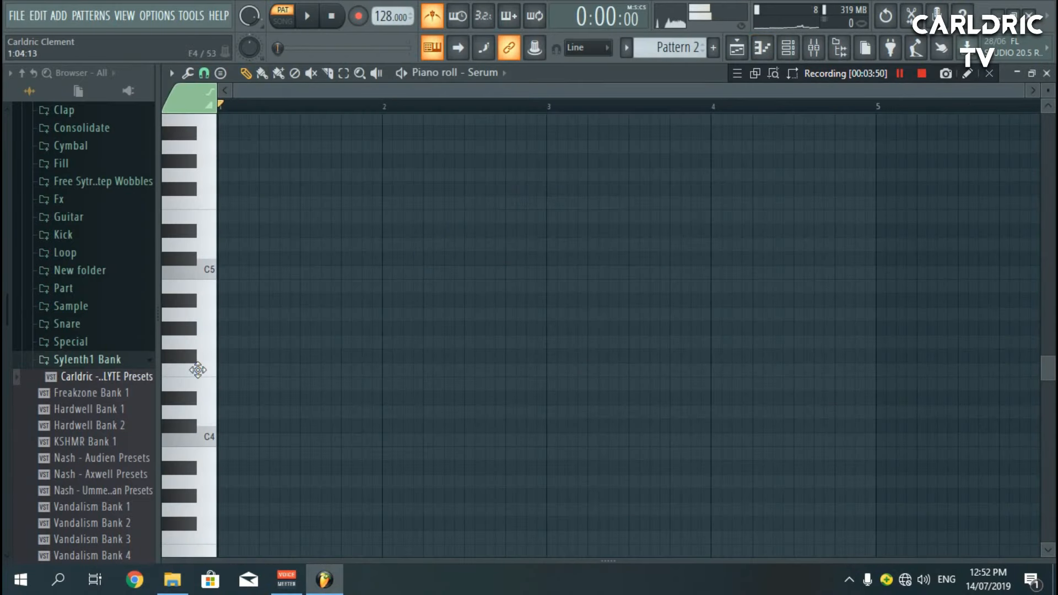
left_click(226, 370)
left_click_drag(260, 370, 261, 370)
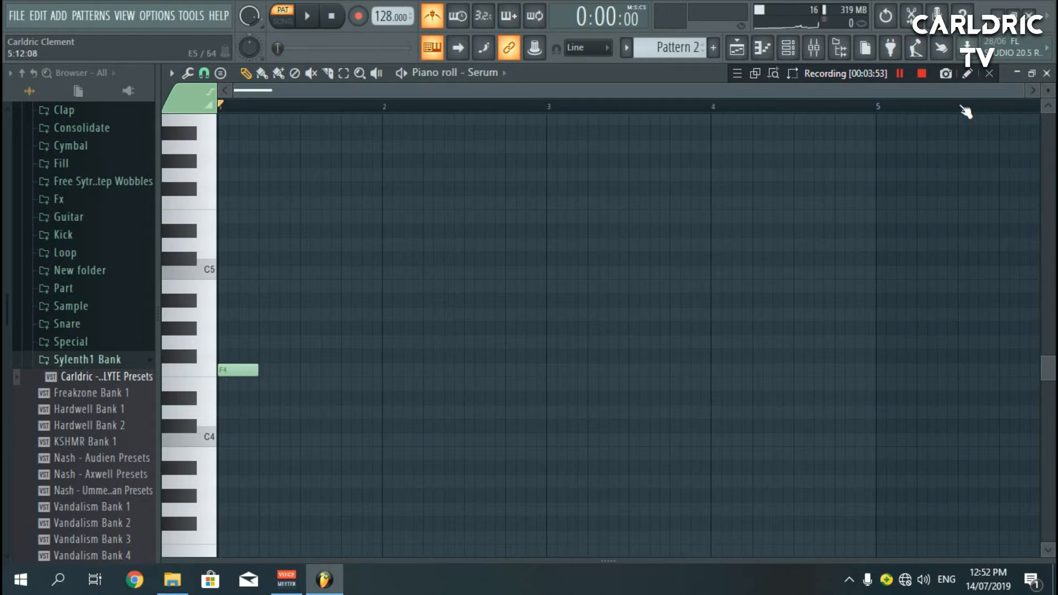
key("Escape")
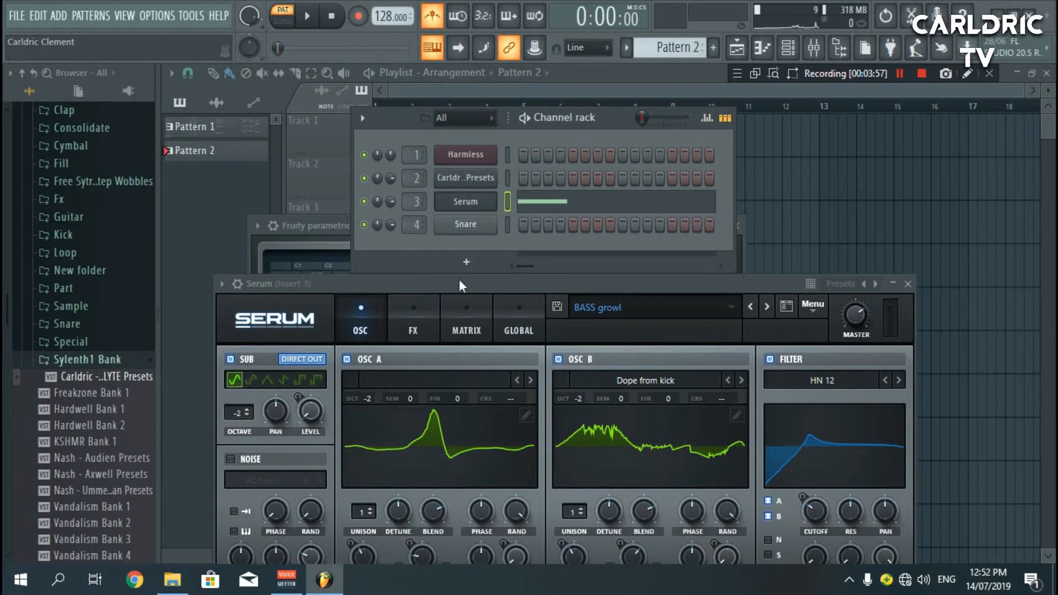
Open Serum's effects page and set the EQ's low band type to Shelf
left_click_drag(458, 282, 451, 75)
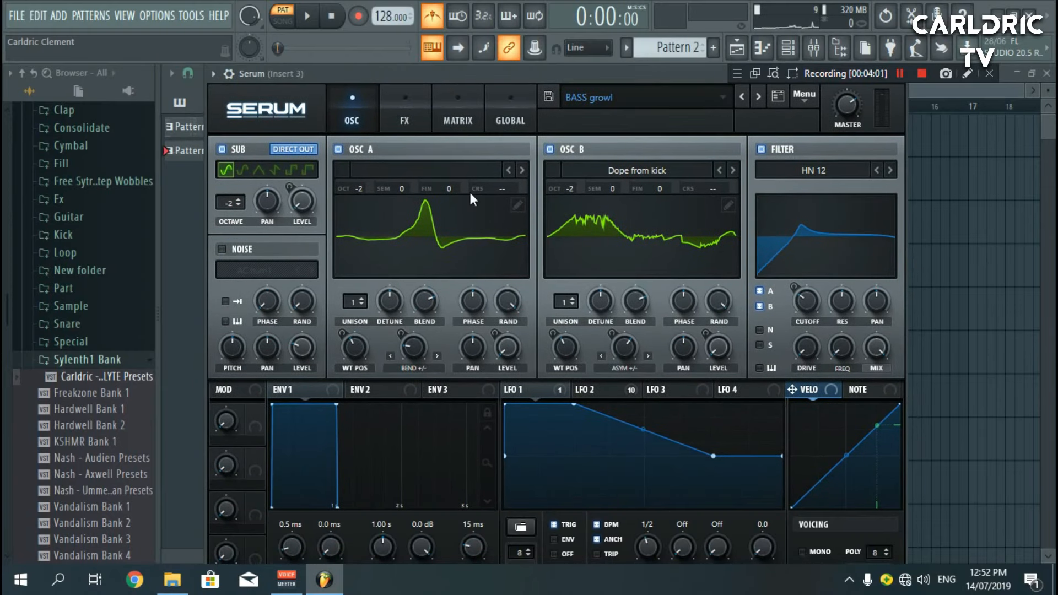
left_click(402, 123)
left_click(458, 113)
left_click(386, 107)
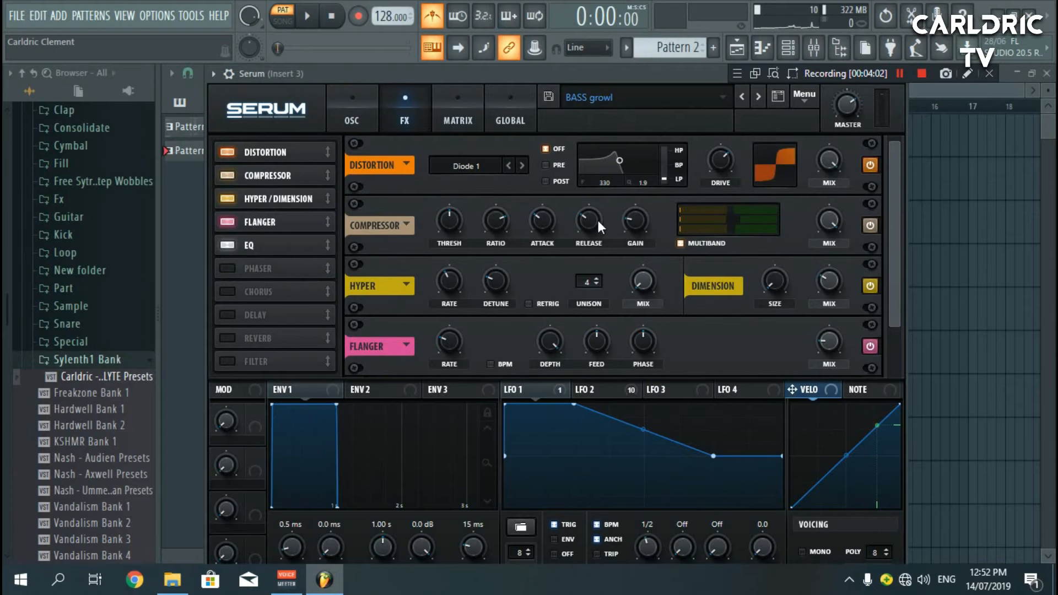
left_click_drag(891, 244, 895, 309)
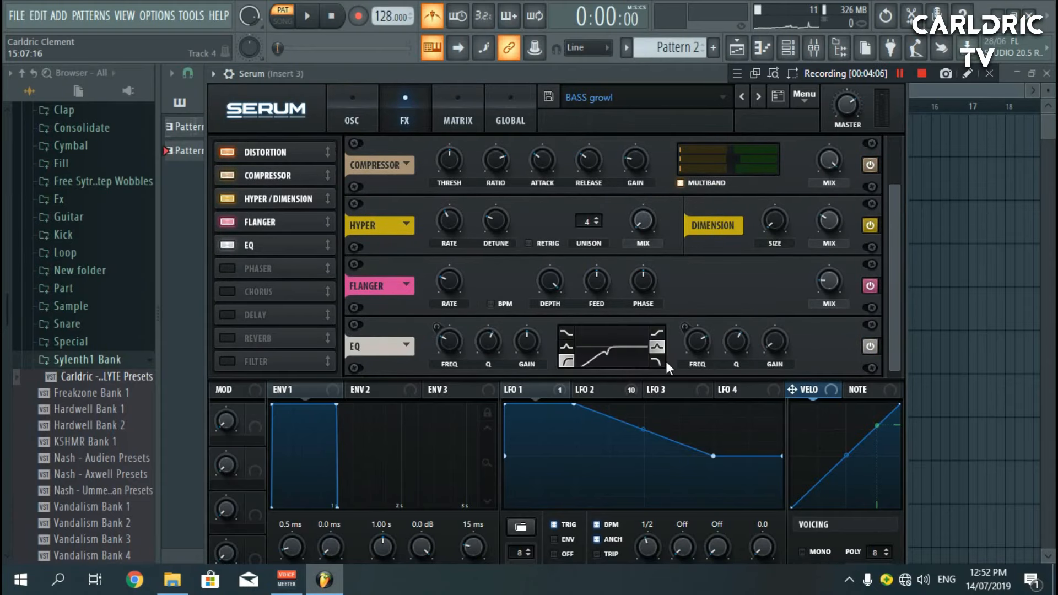
left_click(566, 334)
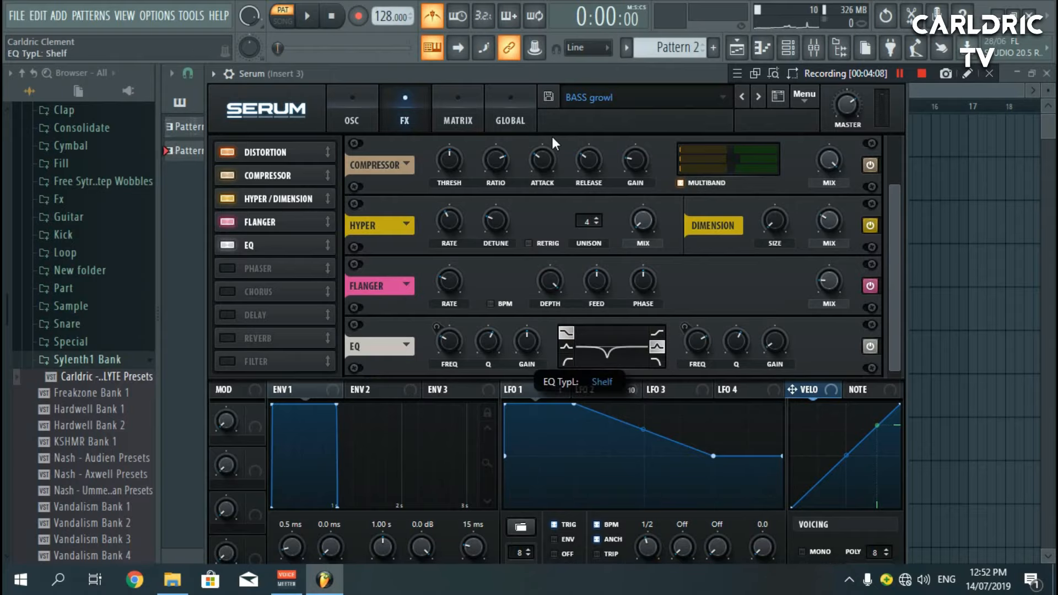
double_click(554, 78)
Link the Serum channel to mixer Insert 3 and load Soundgoodizer in that track's first effect slot
left_click(814, 49)
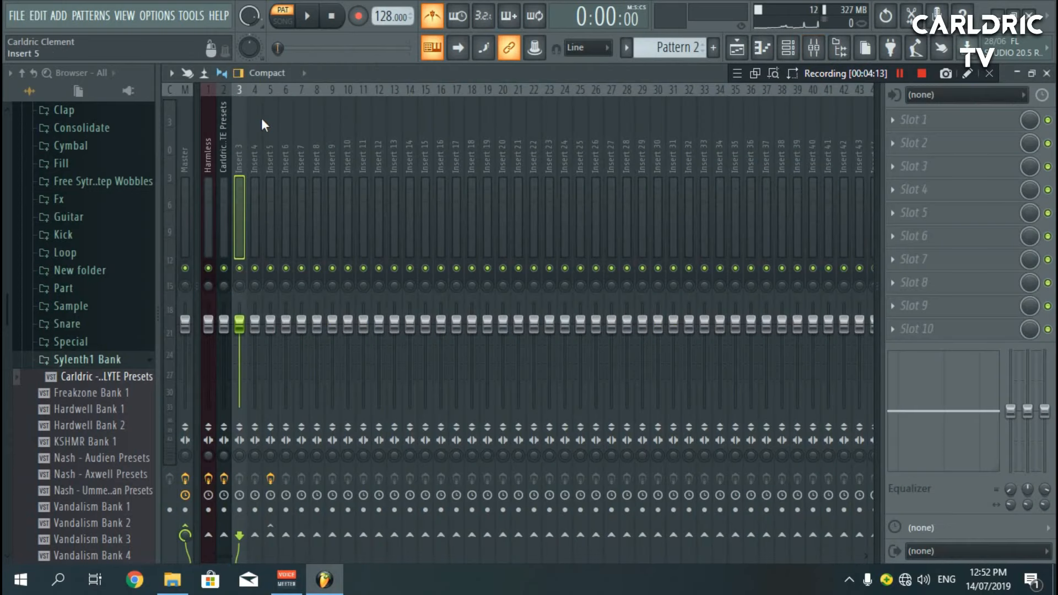
key("ctrl+l")
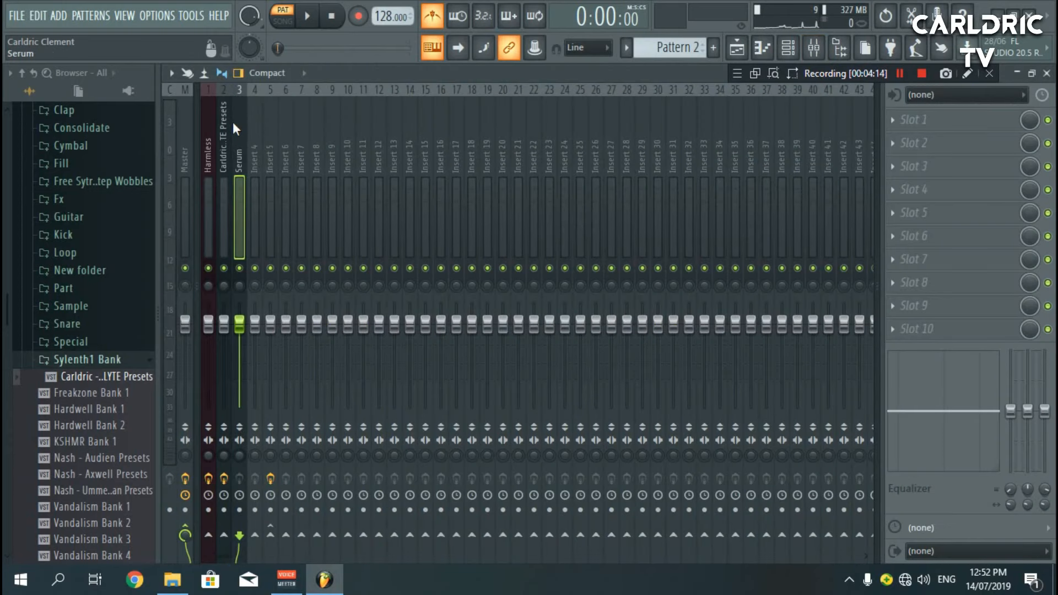
left_click(910, 120)
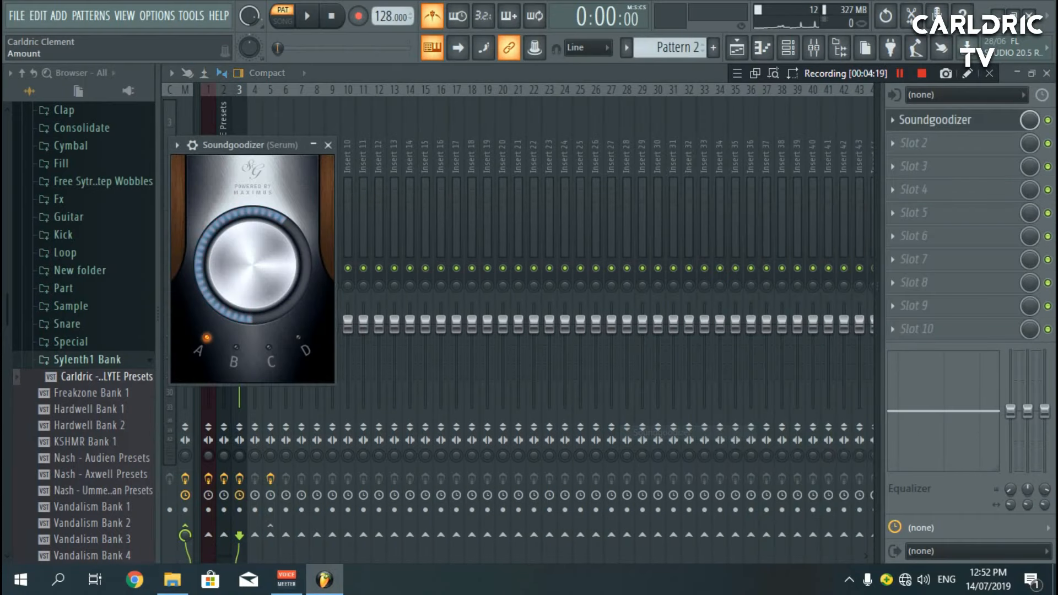
left_click(328, 145)
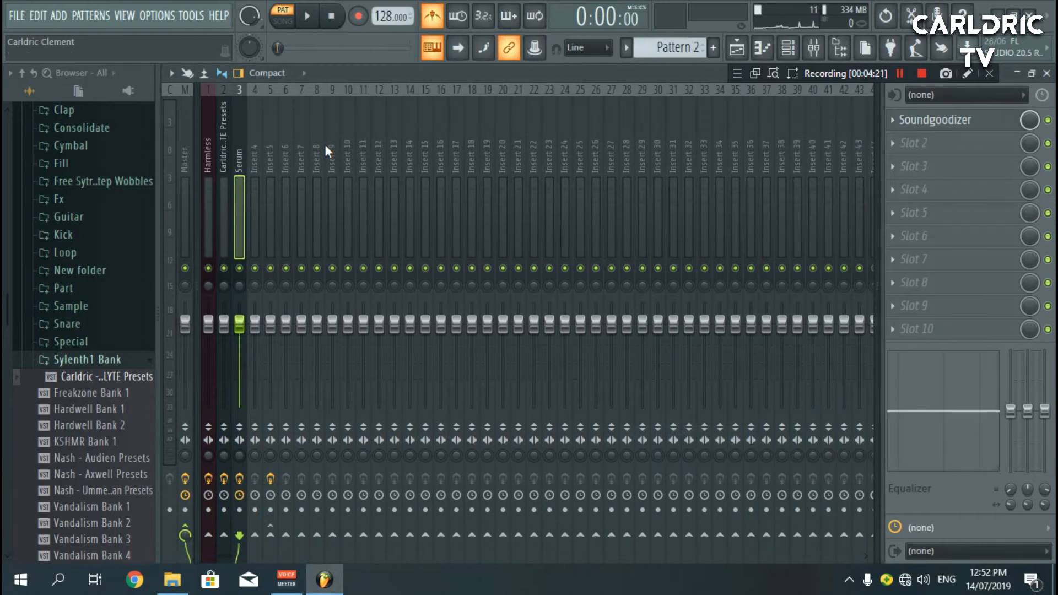
Route the Serum mixer track to Insert 5 and close the mixer
left_click(270, 534)
left_click(1047, 74)
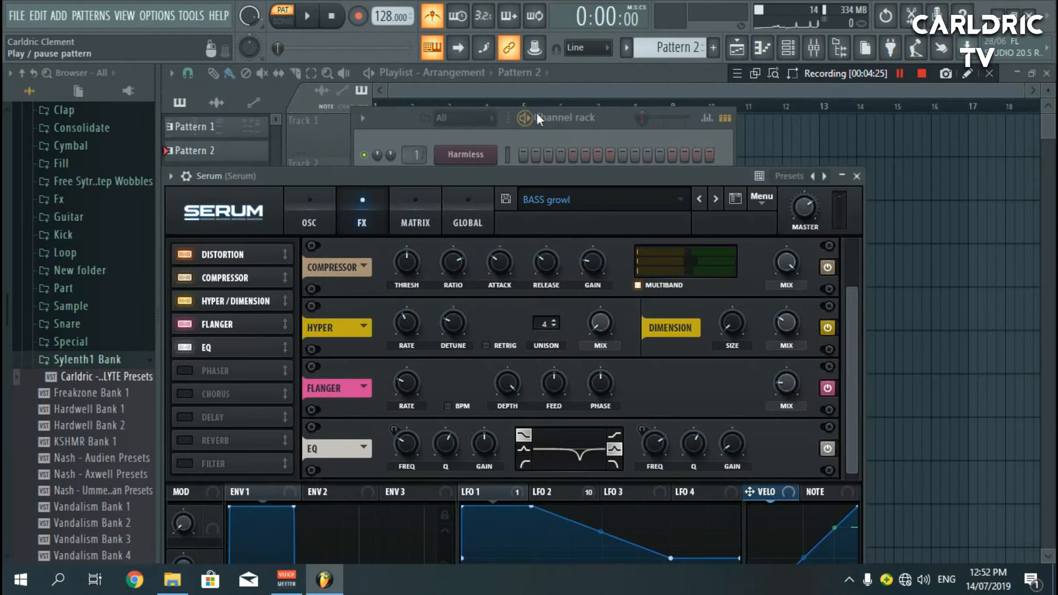
Replace the Snare channel in the channel rack with a new Serum instance
left_click(598, 121)
right_click(493, 224)
mouse_move(571, 360)
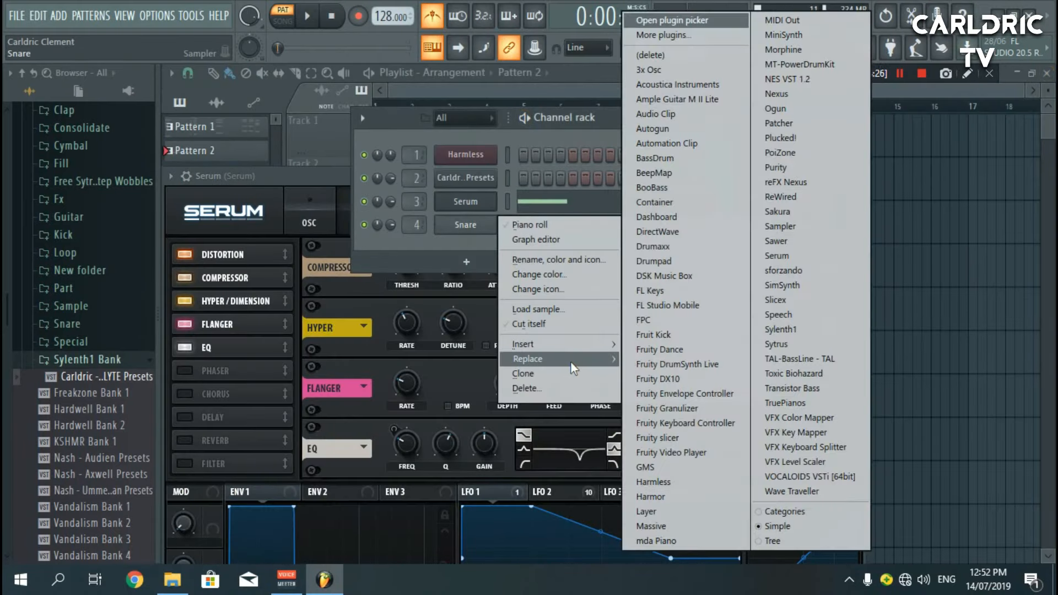
left_click(799, 255)
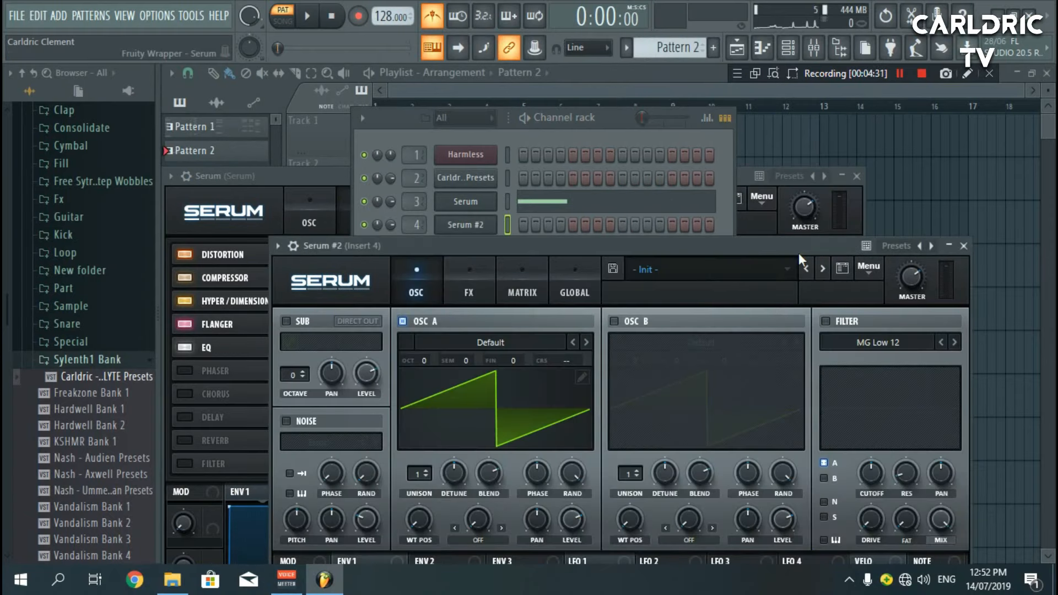
left_click(901, 74)
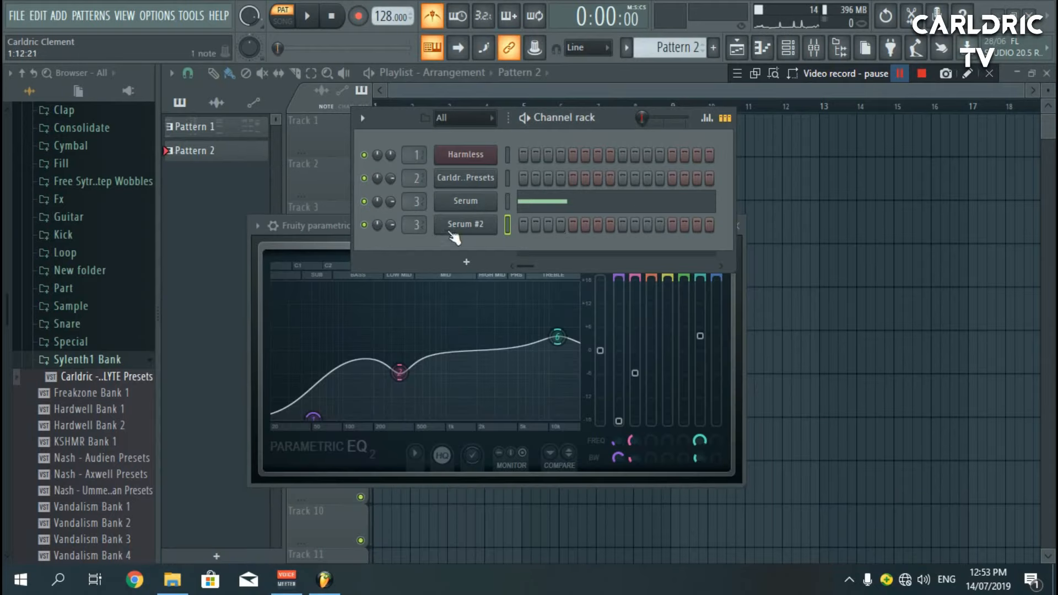
In the Serum #2 piano roll, set the snap to 1/4 step and add a quarter-step F5 note on step 3
right_click(477, 229)
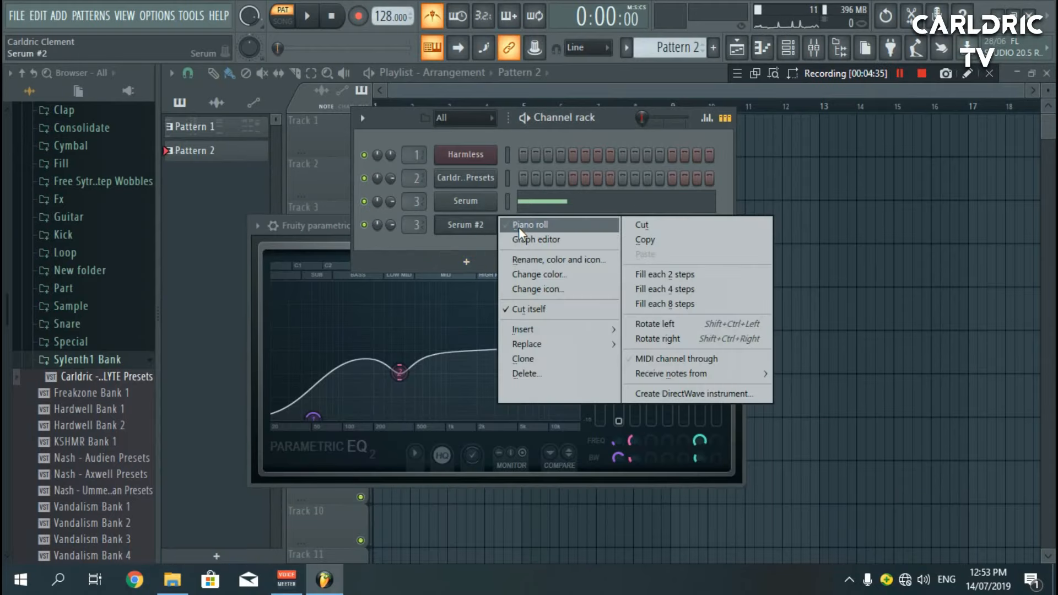
left_click(518, 228)
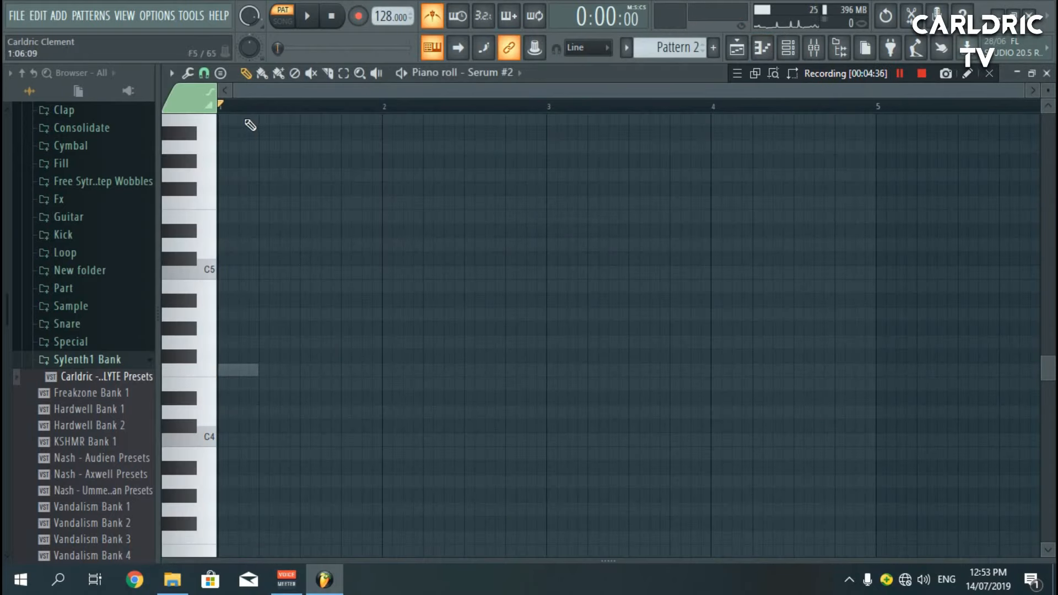
scroll(253, 110, "up", 5)
left_click(204, 73)
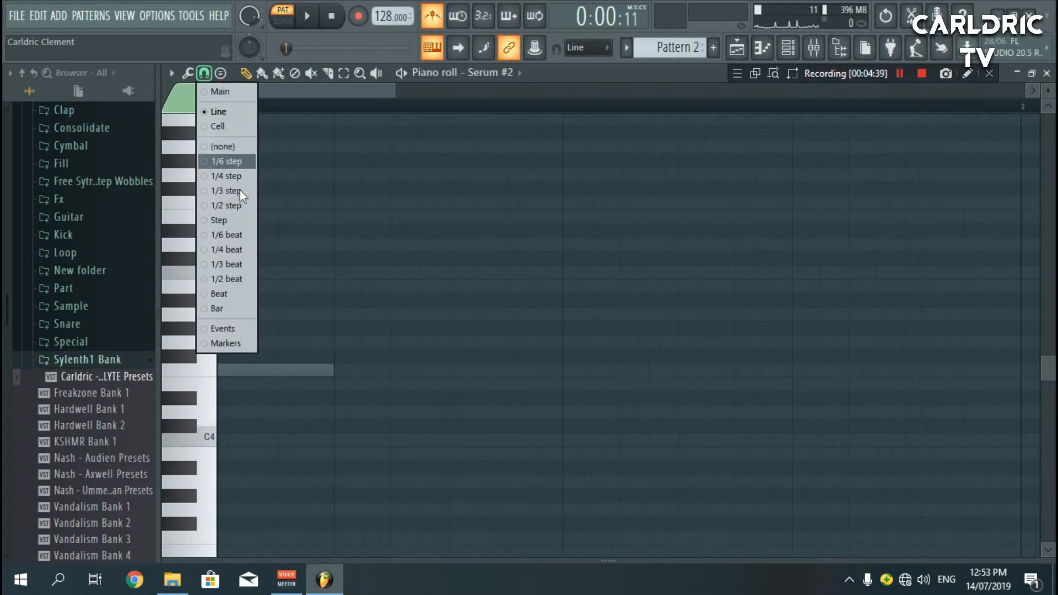
left_click(239, 178)
left_click(281, 283)
right_click(281, 283)
left_click_drag(280, 229, 279, 198)
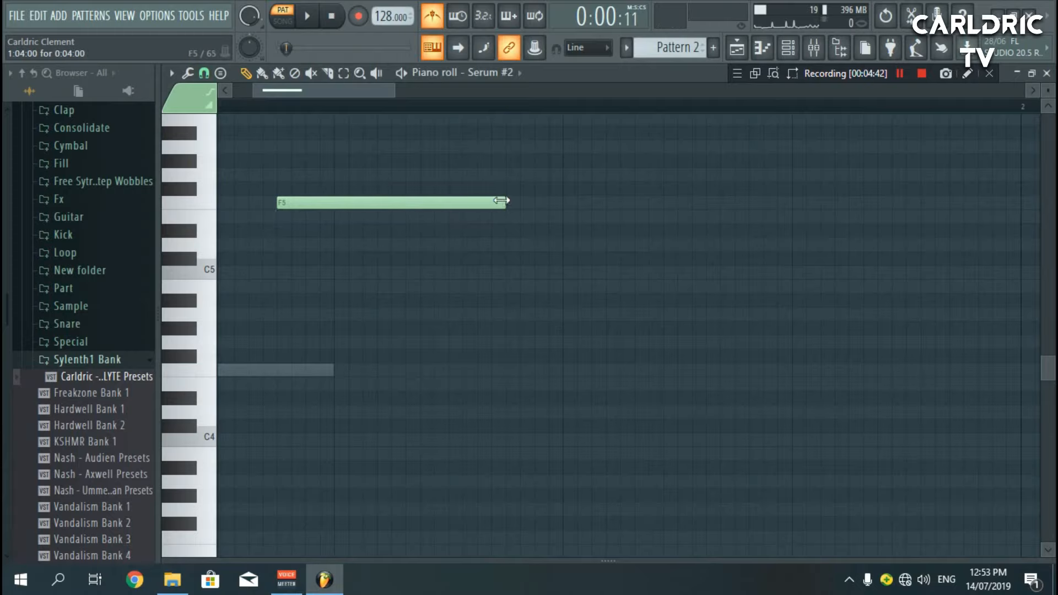
left_click_drag(503, 200, 293, 220)
Set the snap to Line and repeat the short F5 note on every step from step 4 to step 12
left_click(204, 73)
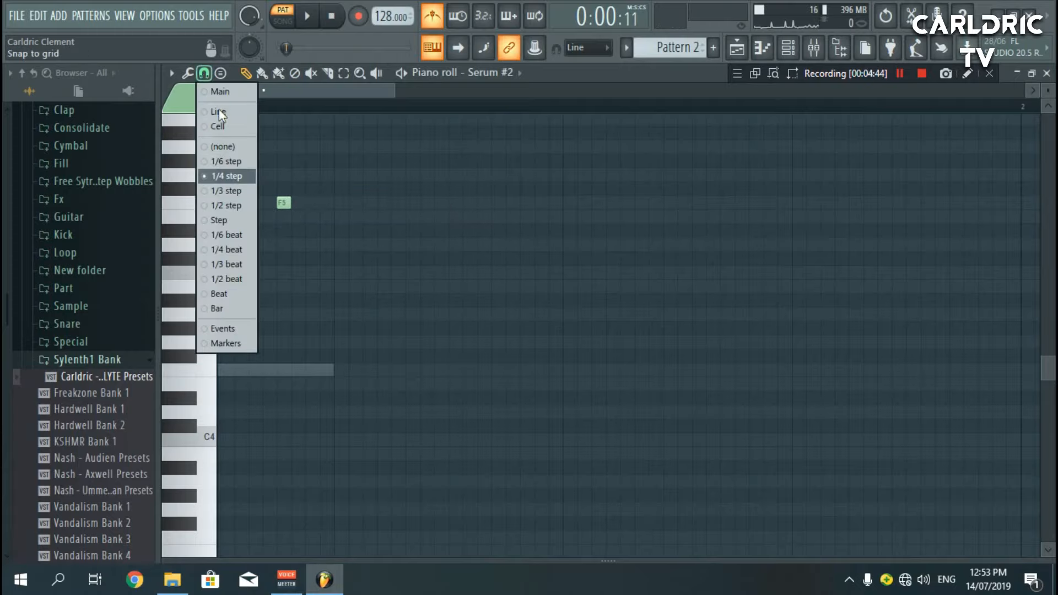
left_click(219, 112)
left_click(341, 203)
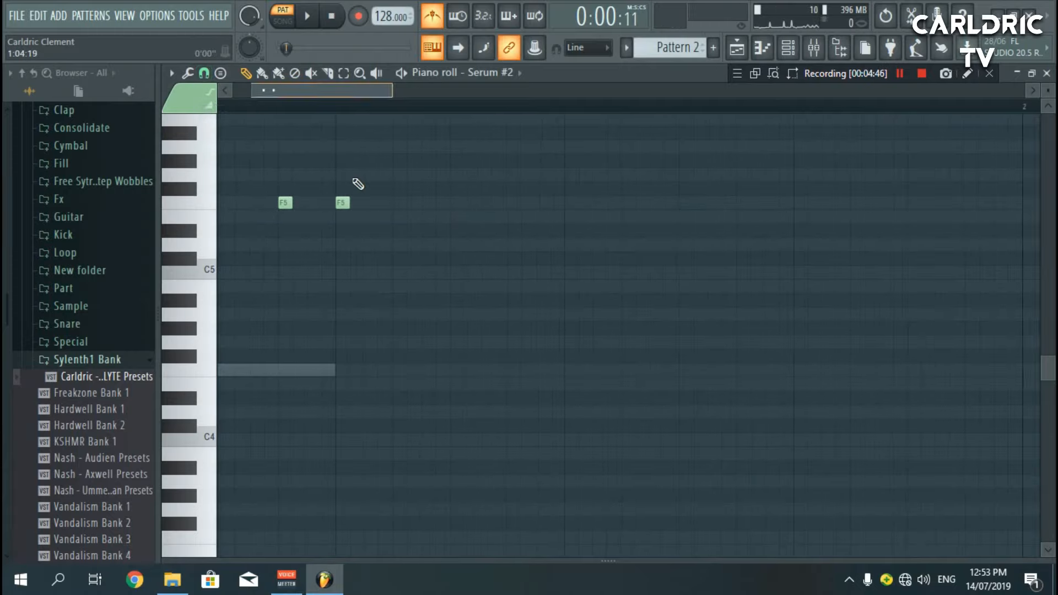
scroll(340, 203, "left", 2)
left_click(340, 203)
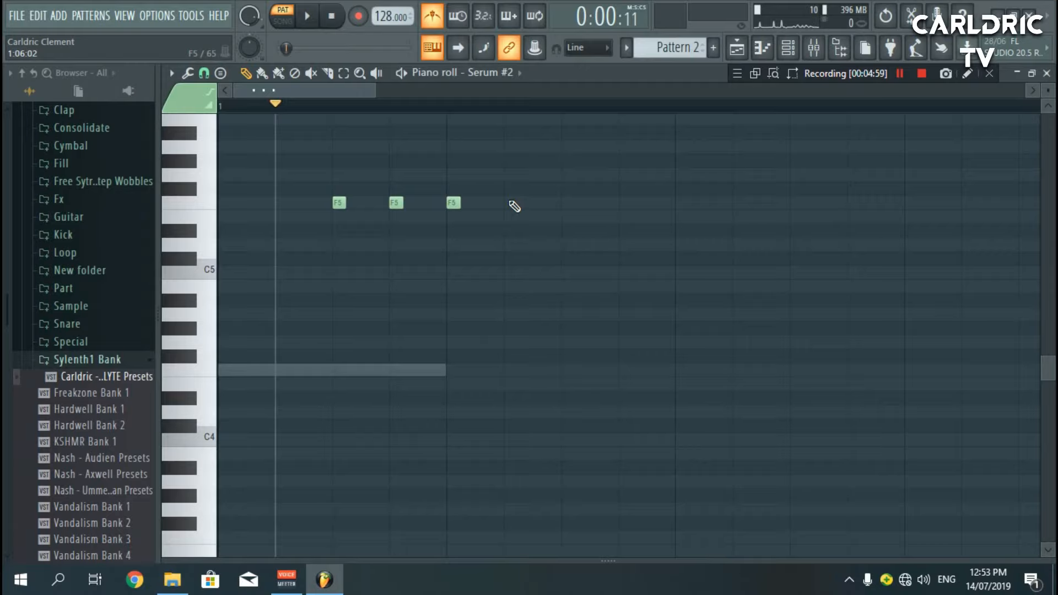
left_click(511, 203)
left_click(569, 203)
left_click(626, 203)
left_click(682, 203)
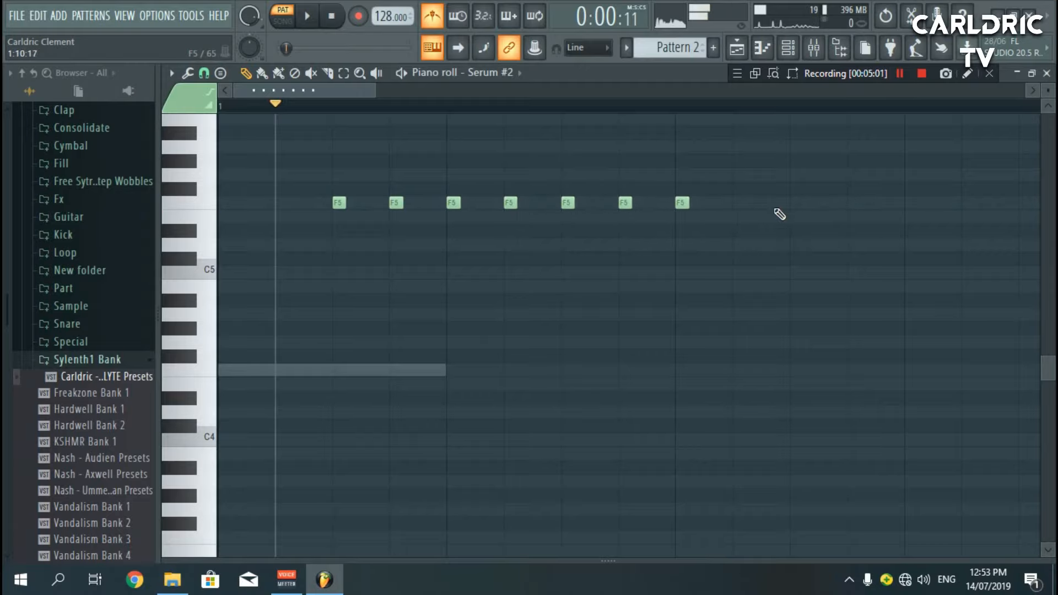
left_click(798, 203)
scroll(540, 116, "down", 3)
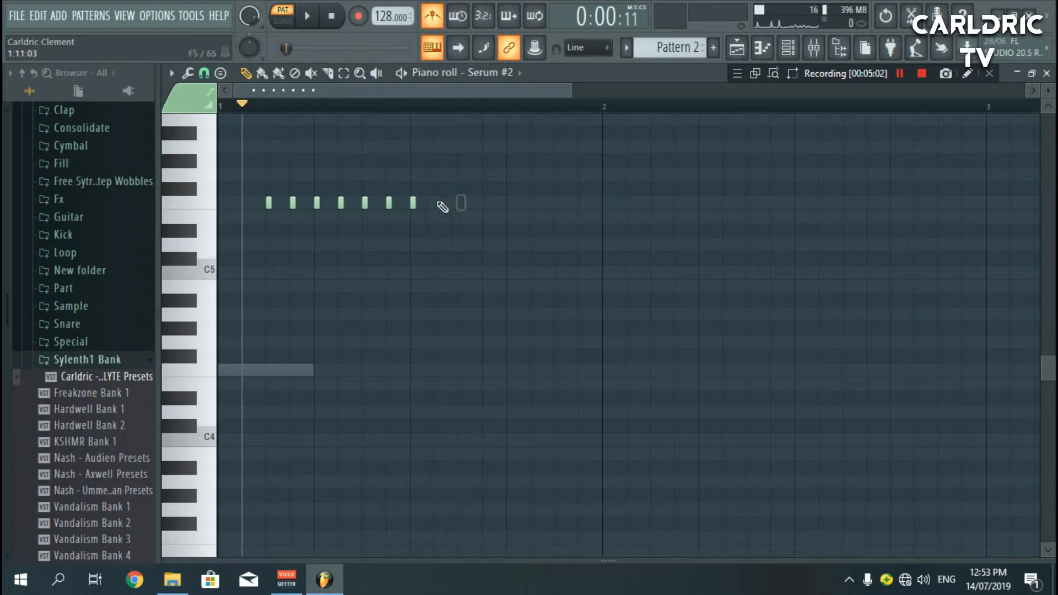
left_click(439, 203)
left_click(462, 205)
left_click(486, 204)
Add two back-to-back F4 notes, each two steps long, on steps 13 and 15 of the first bar
left_click(510, 371)
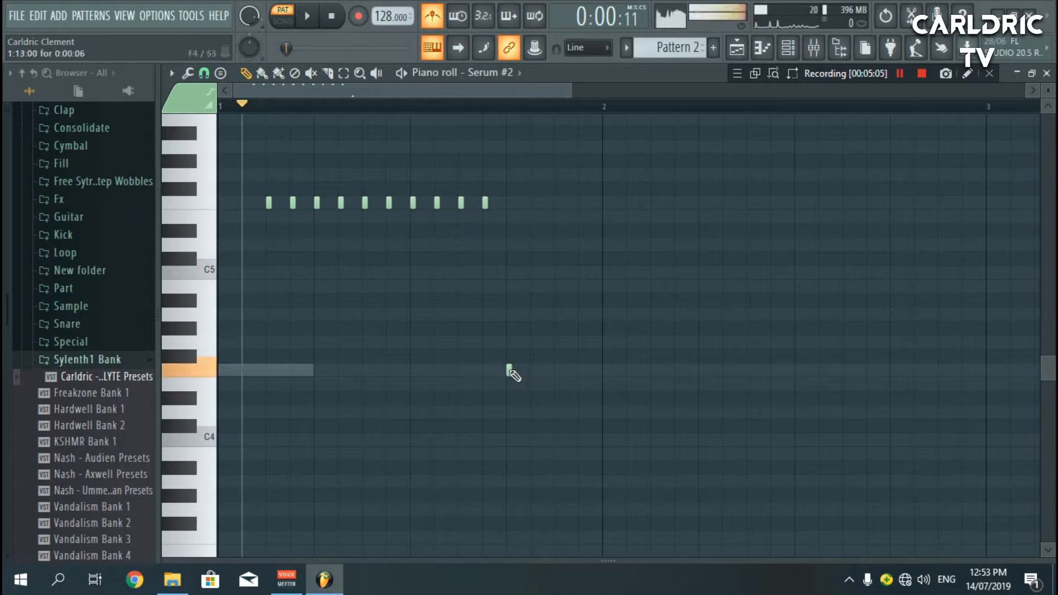
left_click(535, 372)
right_click(535, 372)
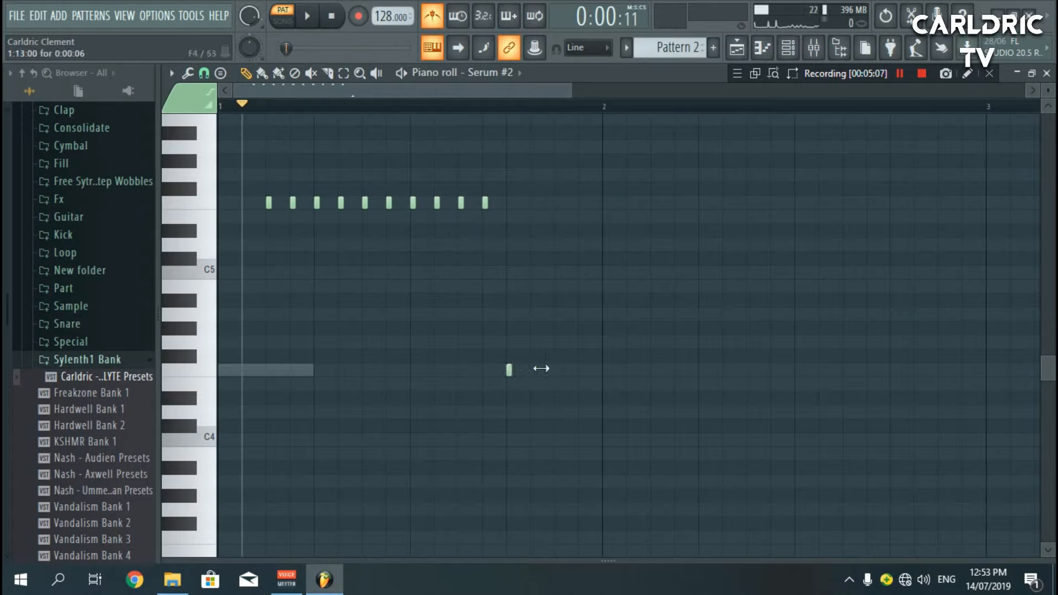
left_click_drag(511, 370, 687, 382)
scroll(540, 113, "up", 5)
right_click(687, 382)
left_click(681, 369)
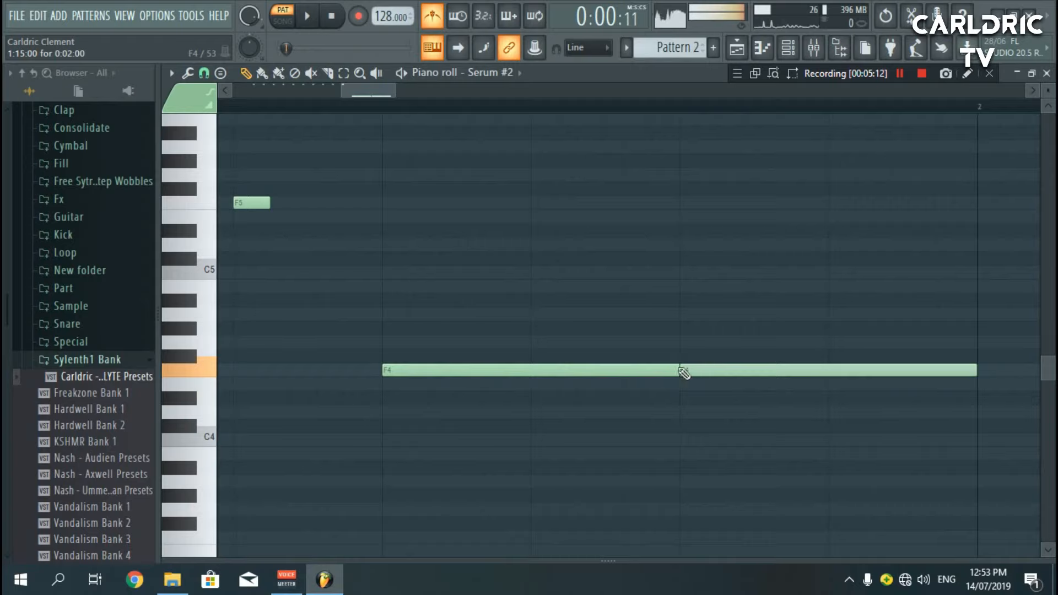
Shorten both F4 notes by a quarter step using 1/4 step snapping, and set the snap back to Line
left_click(204, 73)
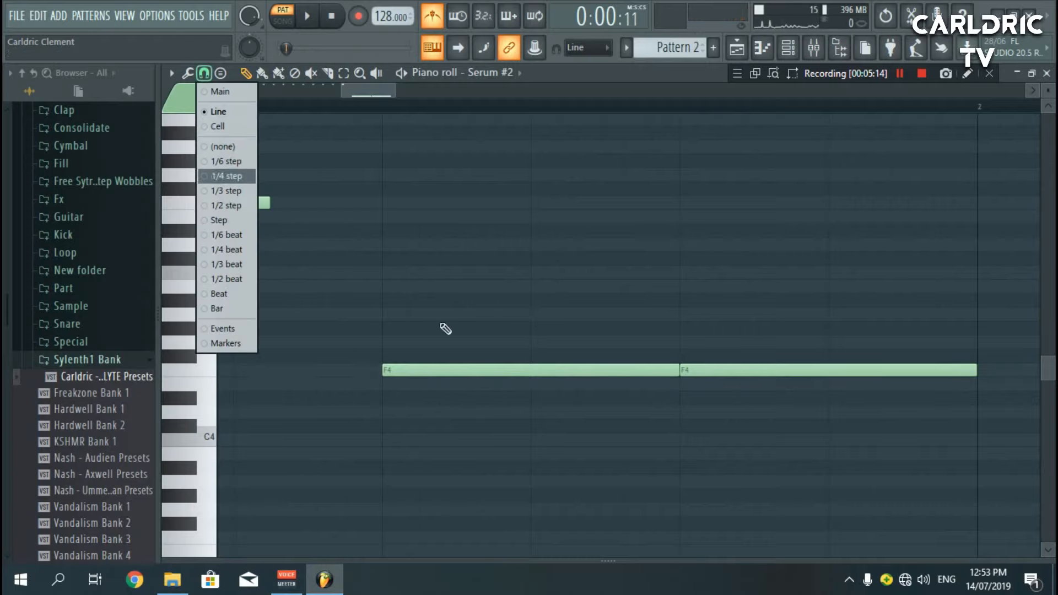
left_click(227, 176)
left_click_drag(674, 371, 631, 371)
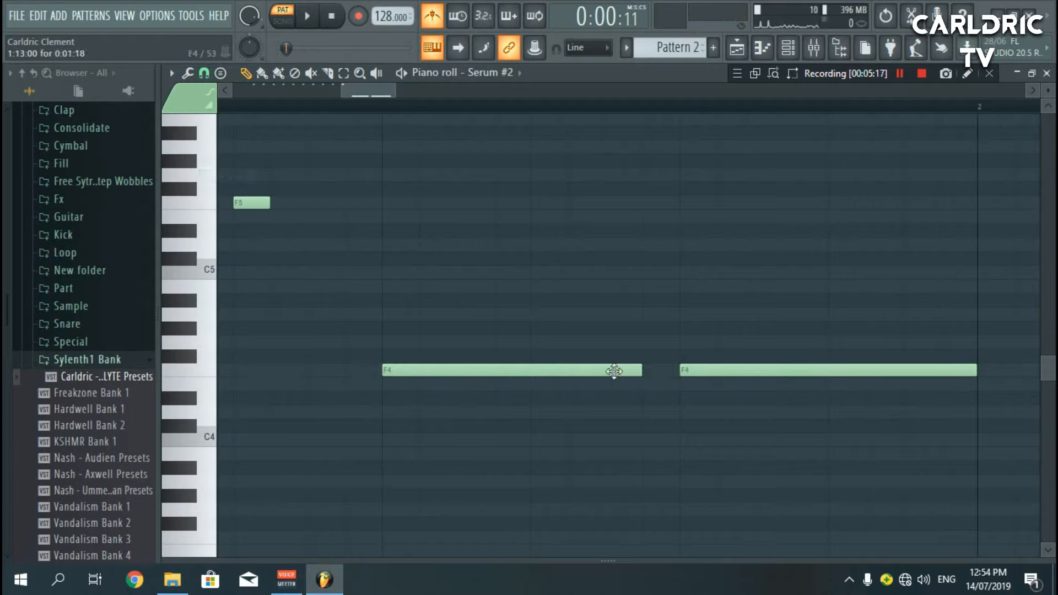
right_click(687, 374)
left_click(687, 372)
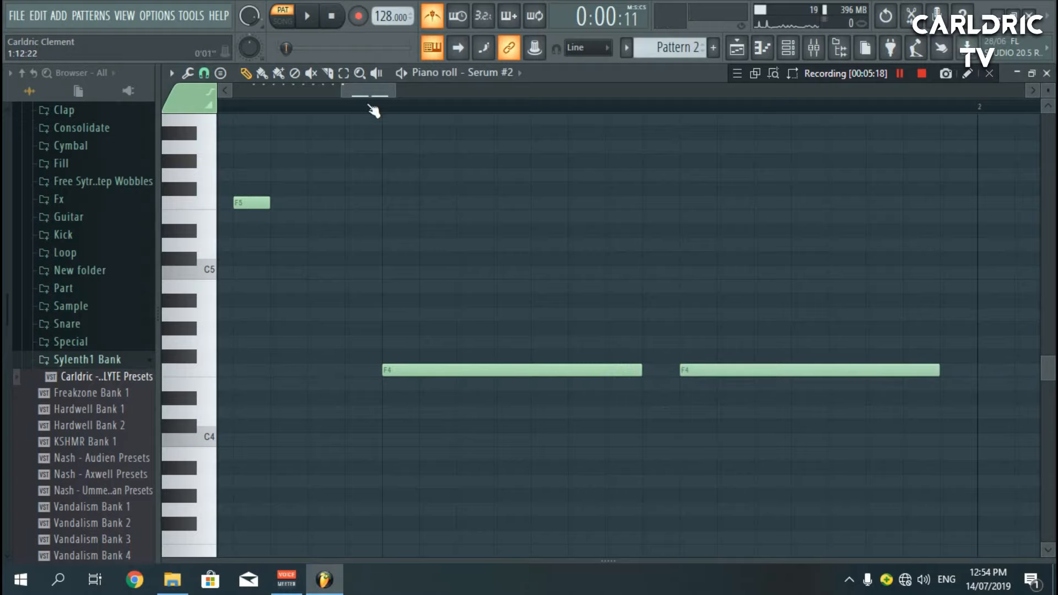
scroll(374, 112, "down", 2)
left_click(204, 73)
left_click(223, 112)
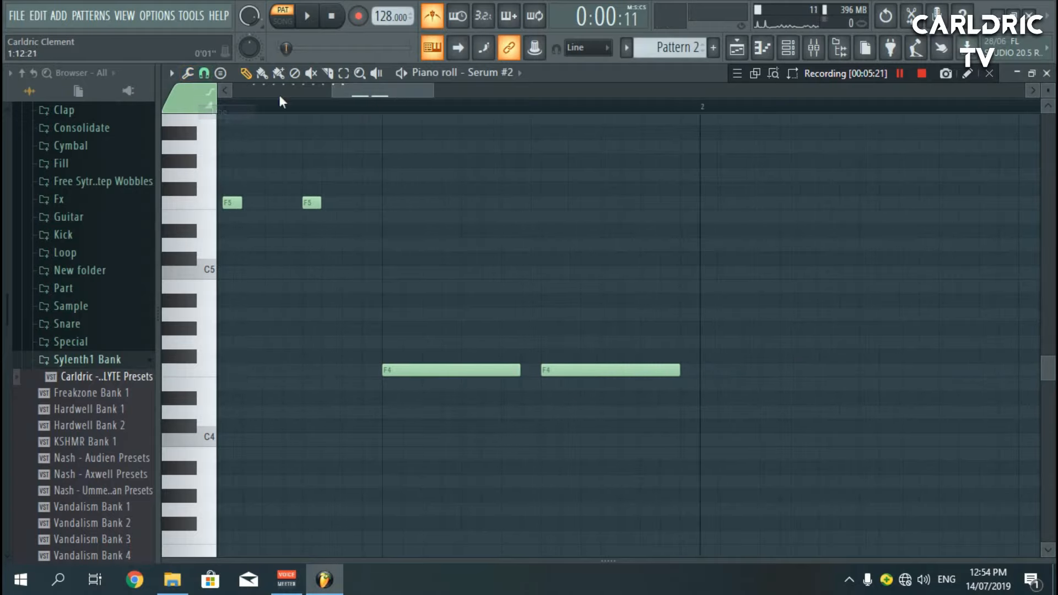
left_click_drag(280, 96, 197, 103)
scroll(421, 114, "down", 2)
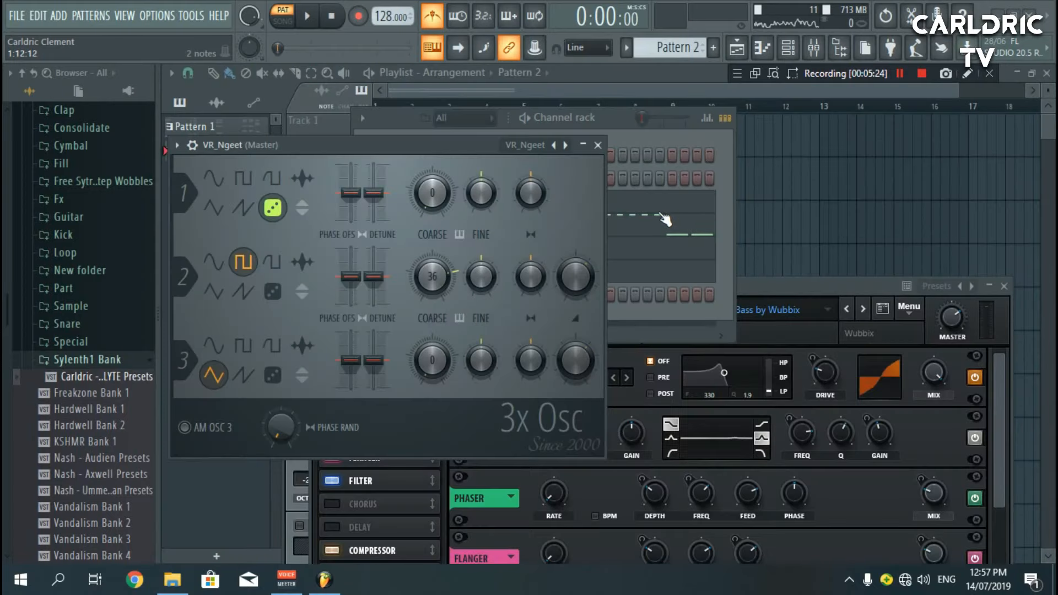
Review the notes in the Serum and Serum #2 piano rolls and play back Pattern 2
left_click(666, 221)
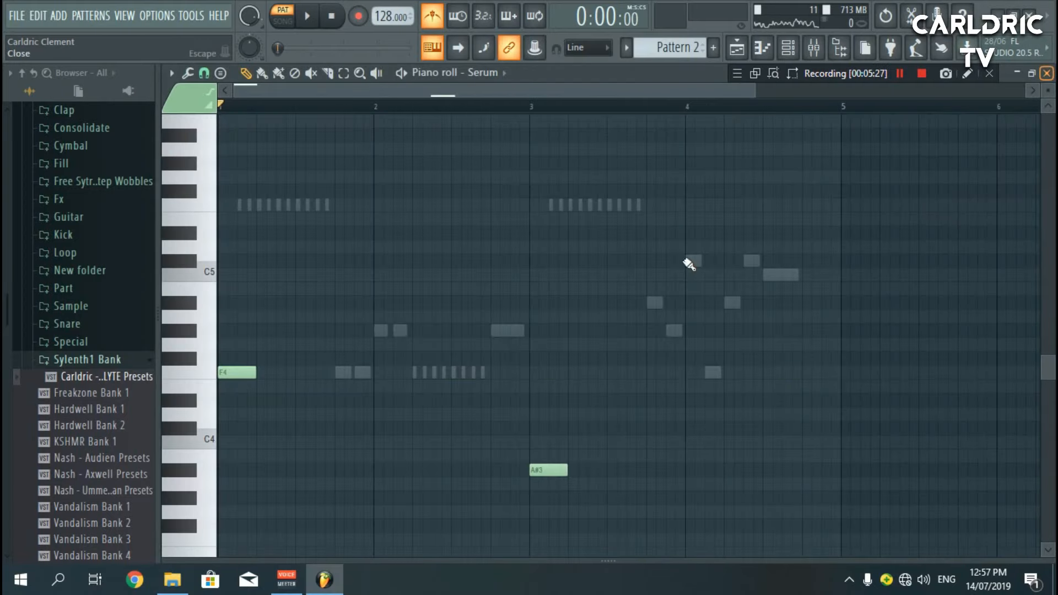
key("Escape")
key("F7")
left_click(360, 75)
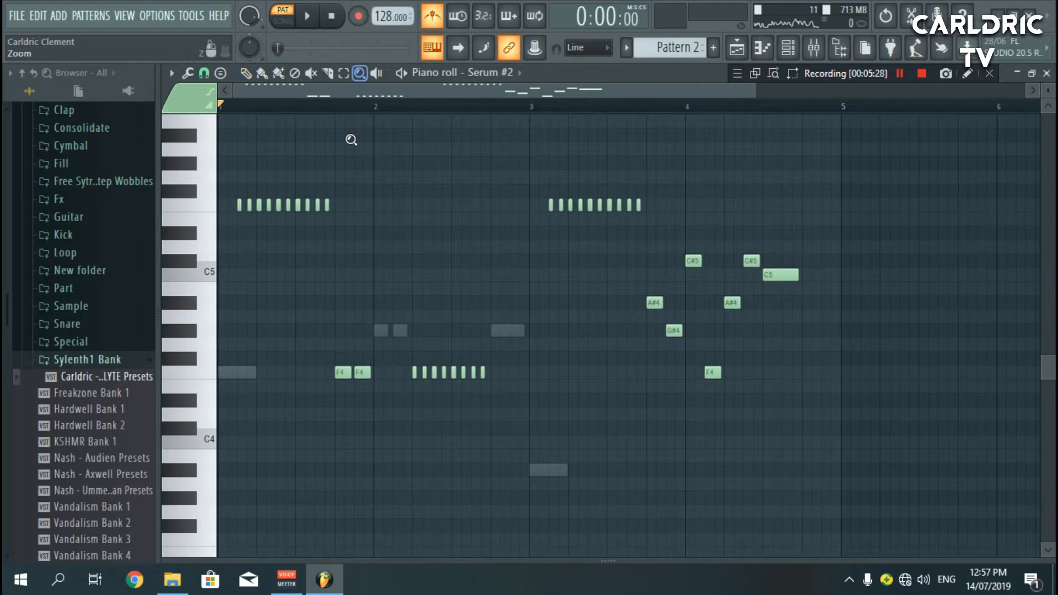
left_click(351, 139)
left_click(248, 75)
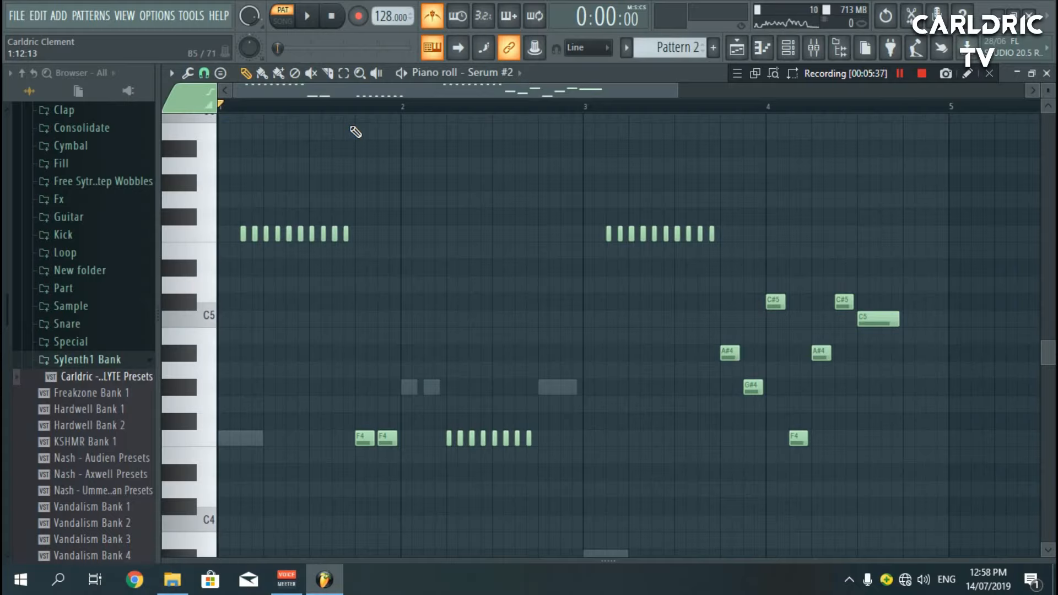
key("space")
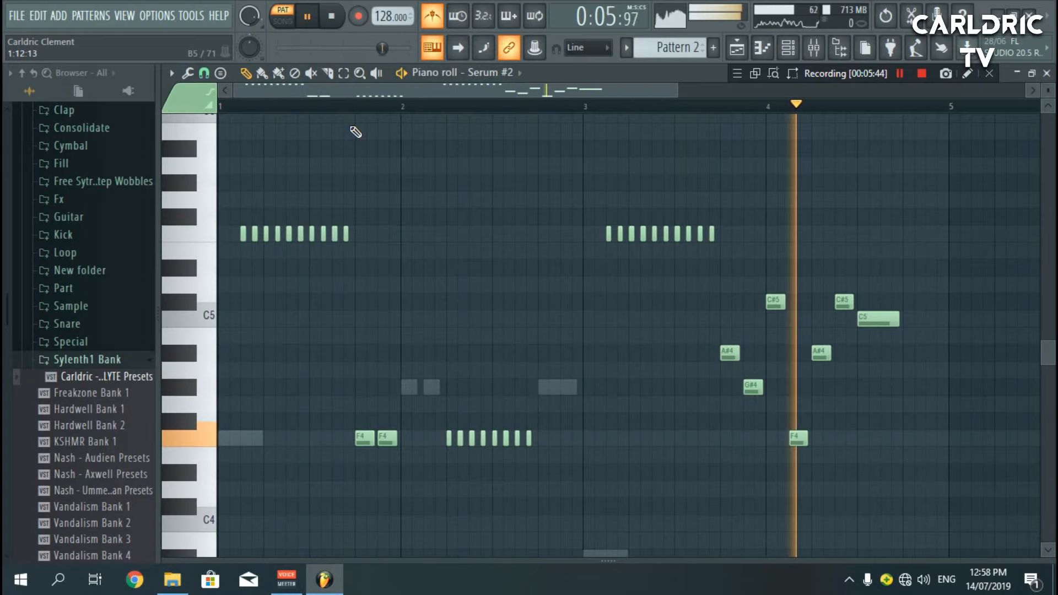
key("space")
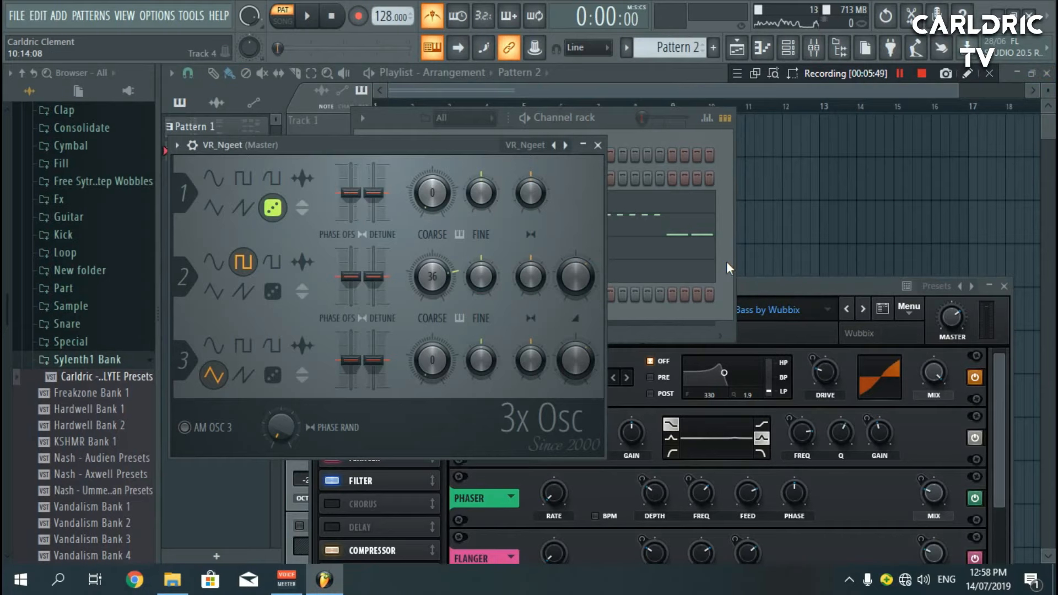
Set VR_Ngeet's volume envelope attack to 8 steps, reduce its hold, sustain and release to minimum, and audition the sound
left_click(192, 145)
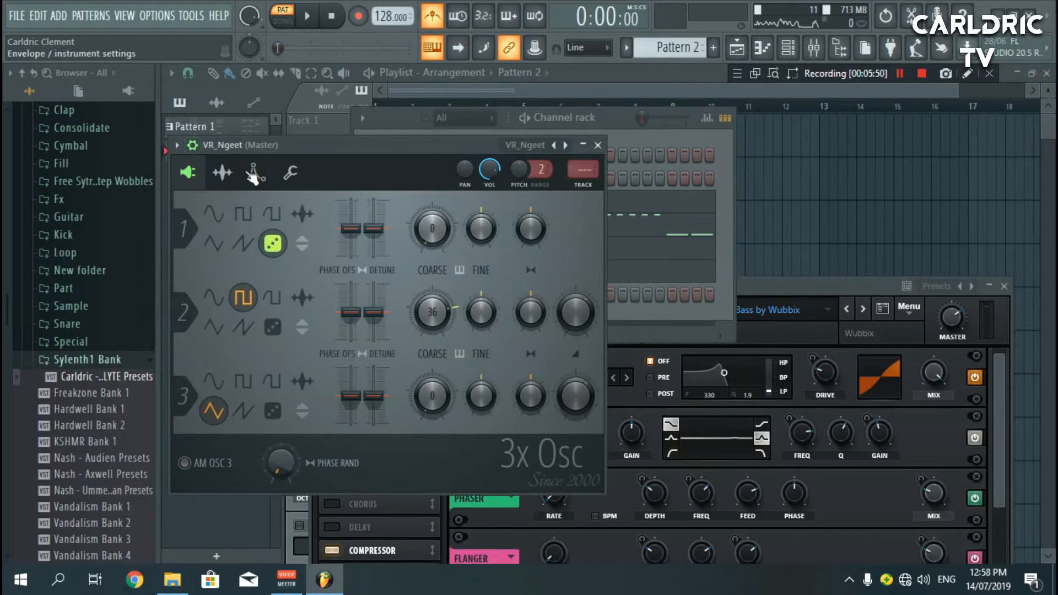
left_click(256, 172)
right_click(207, 330)
mouse_move(243, 335)
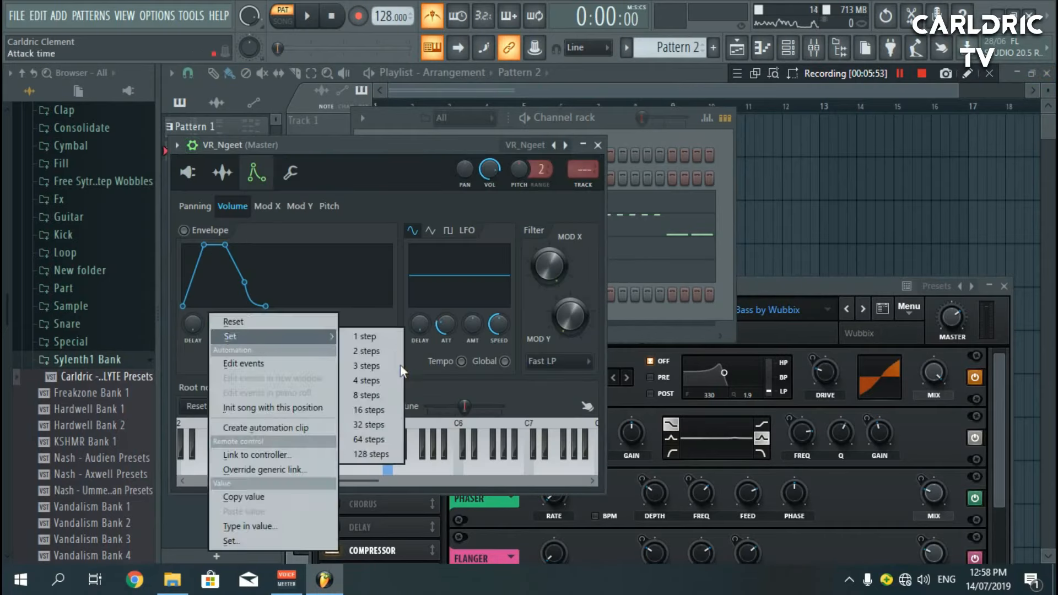
left_click(372, 397)
left_click_drag(248, 323, 351, 347)
left_click_drag(298, 326, 298, 353)
left_click_drag(326, 327, 326, 355)
key("z")
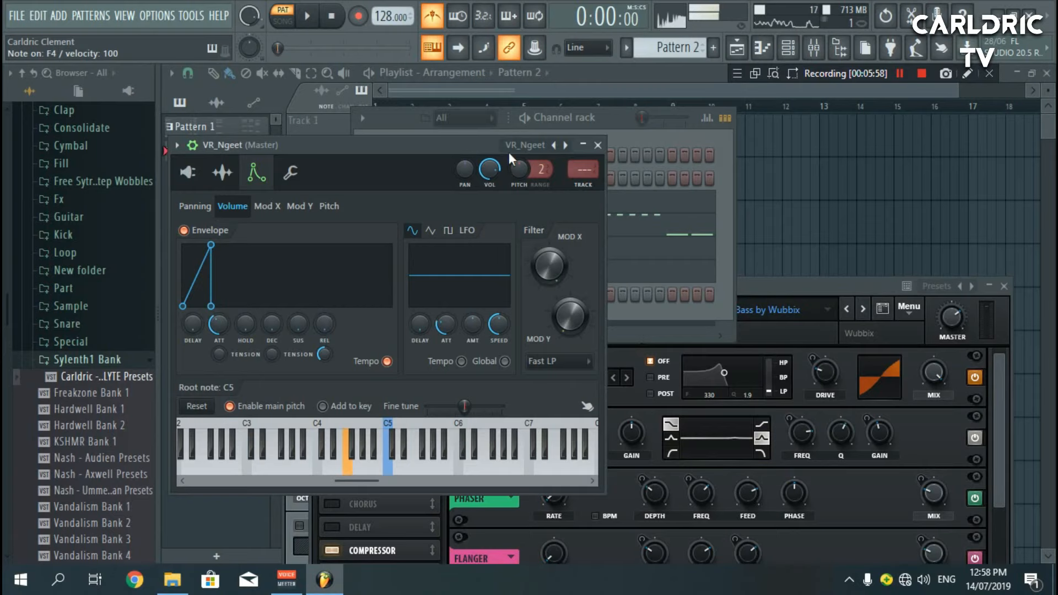
Link the VR_Ngeet channel to mixer Insert 4 and load the saved VR_Ngeet mixer track state on it
left_click(587, 186)
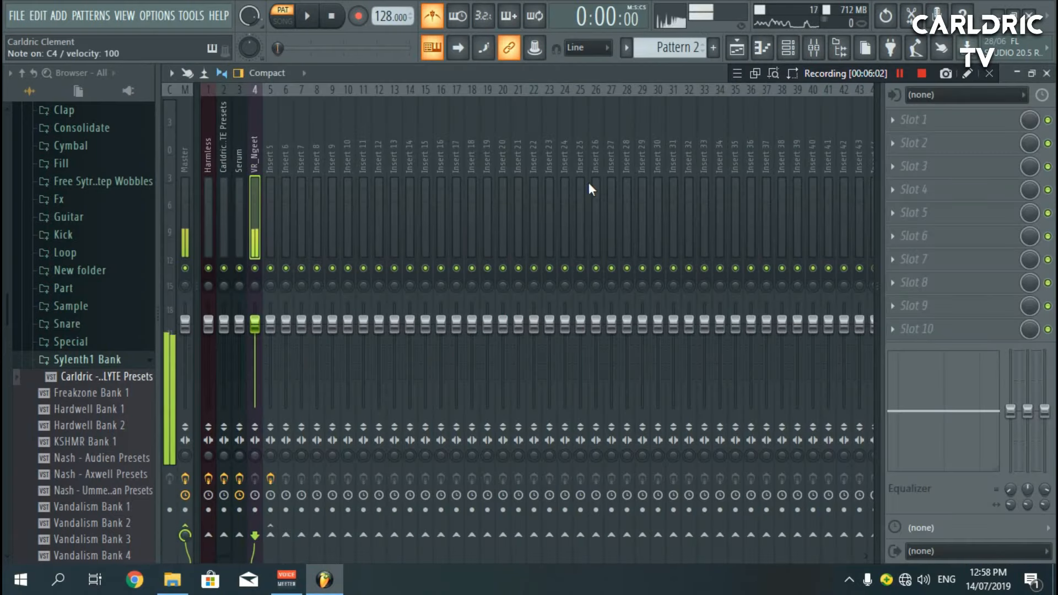
right_click(254, 144)
mouse_move(309, 153)
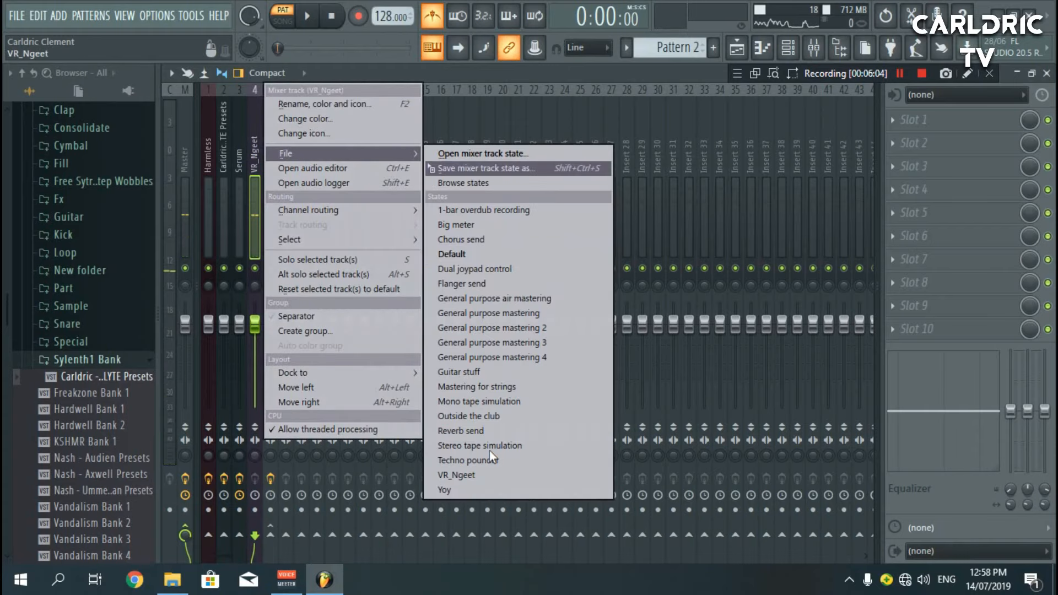
left_click(460, 473)
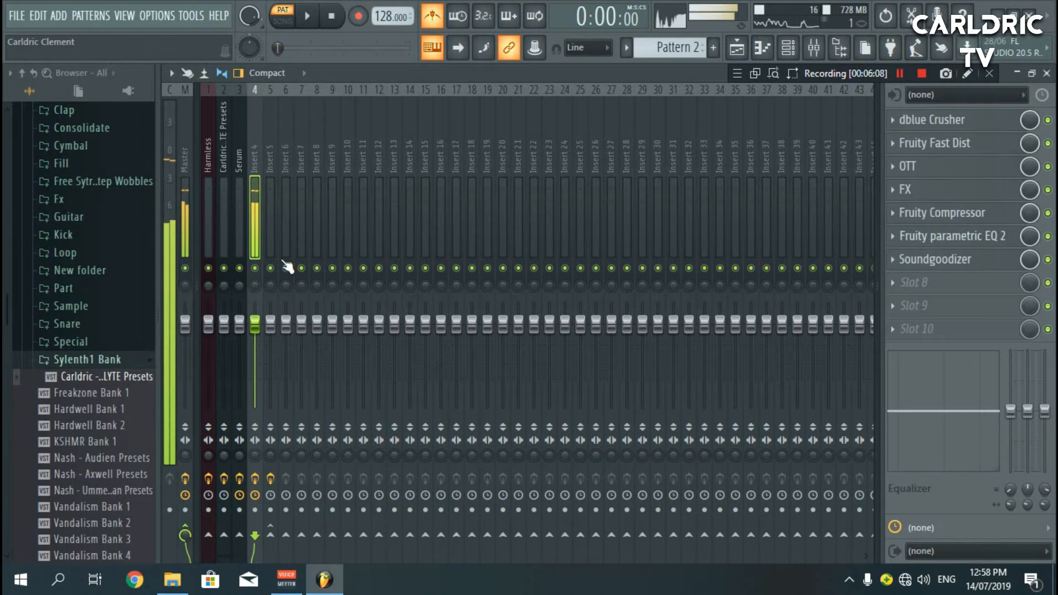
Route the Insert 4 mixer track to Insert 5 and close the mixer
left_click(270, 535)
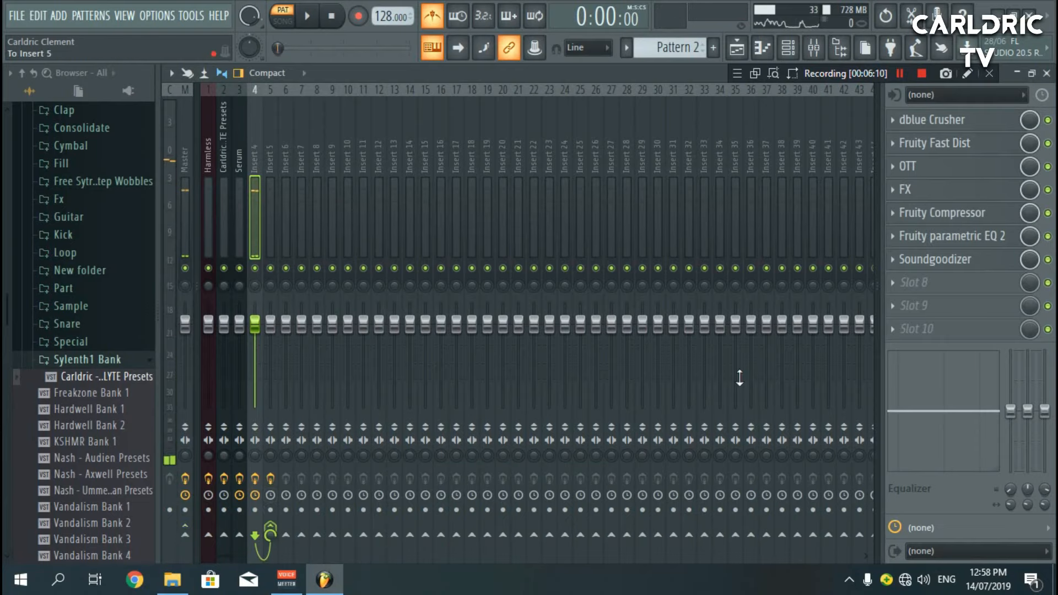
key("F9")
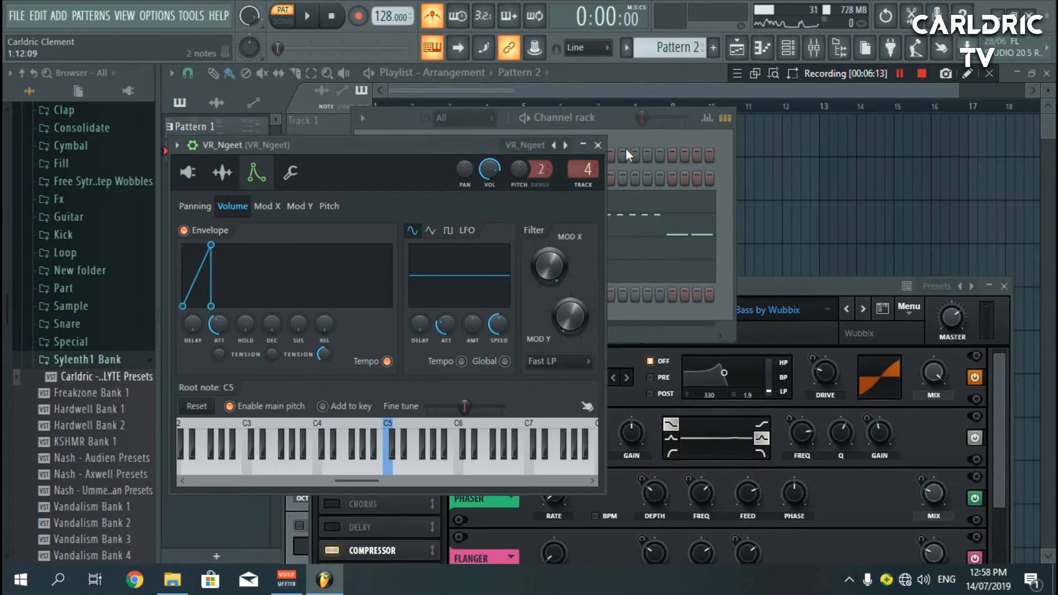
Add another new Serum channel to the channel rack
left_click(612, 199)
left_click(459, 326)
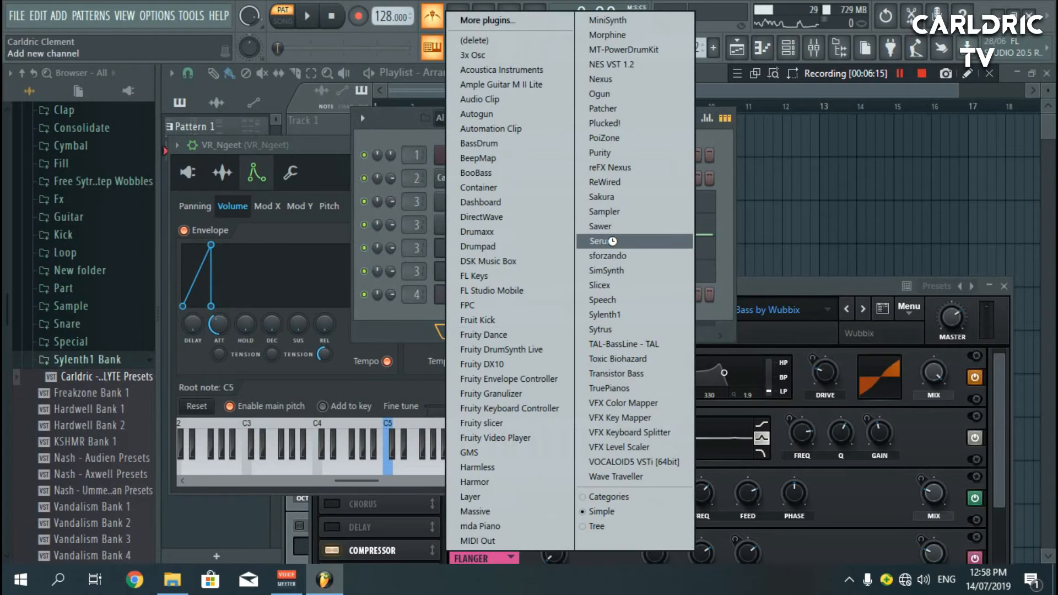
left_click(610, 239)
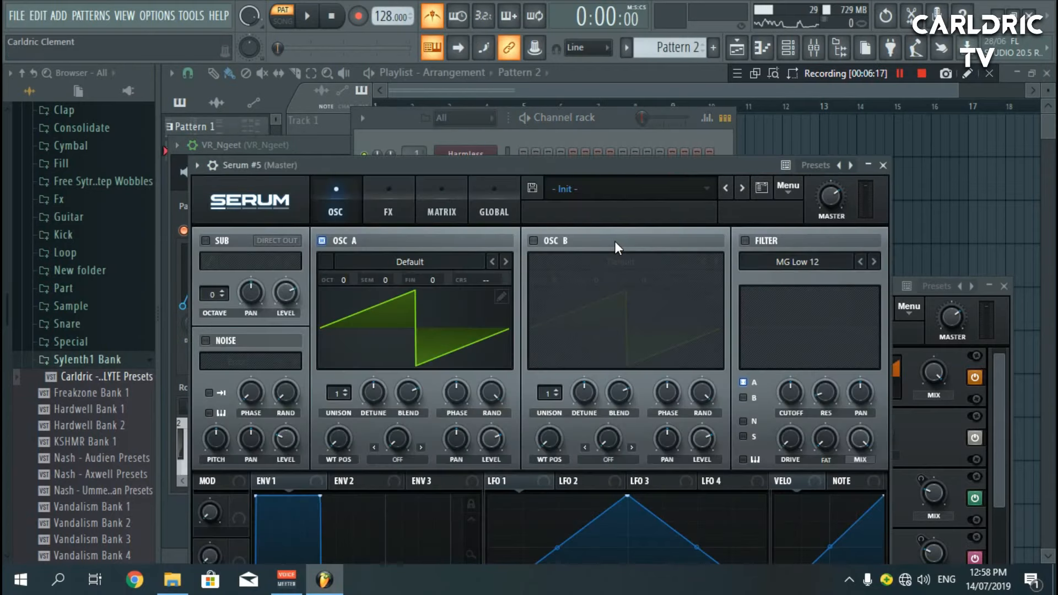
Play Pattern 2 to audition the basses together with the newly added Serum #5 channel
left_click(898, 74)
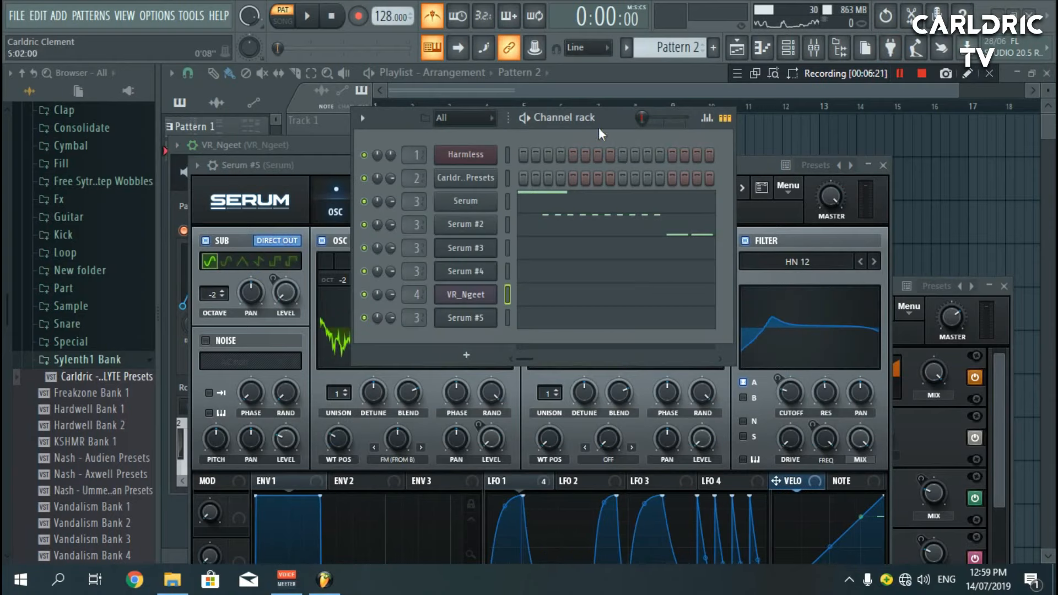
key("space")
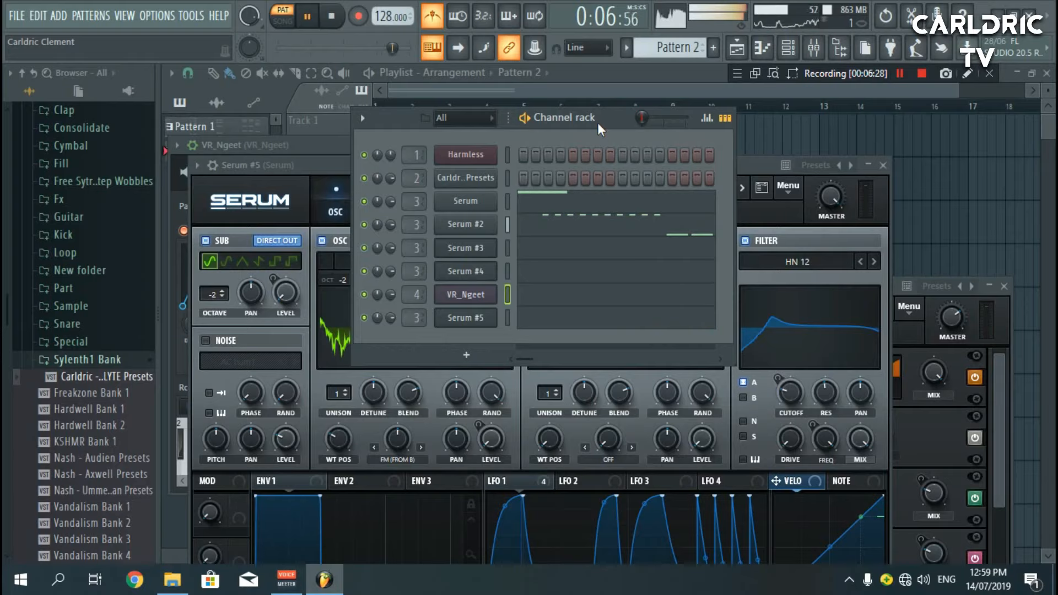
key("space")
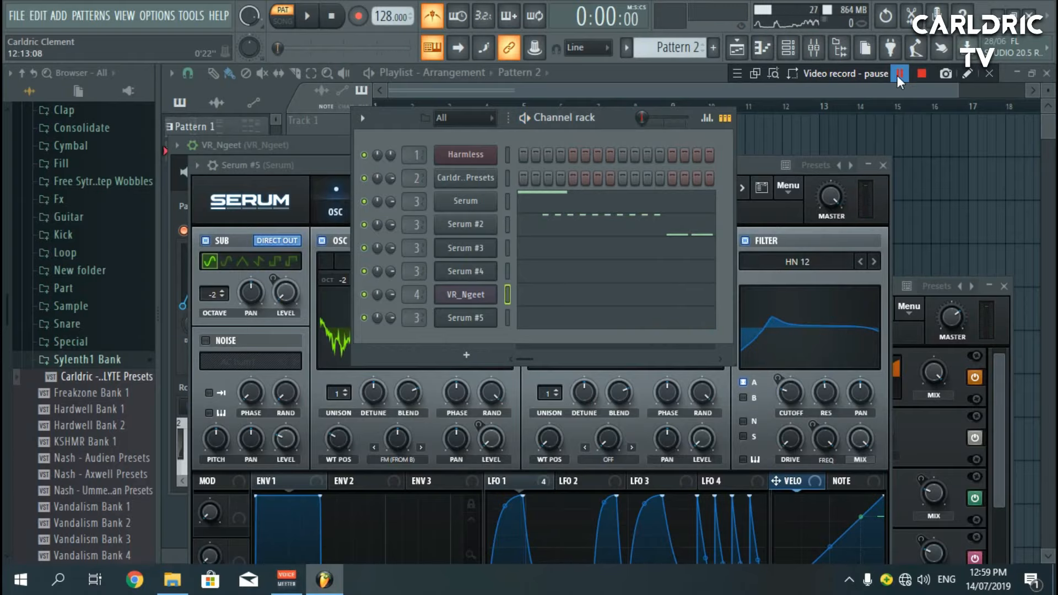
left_click(897, 75)
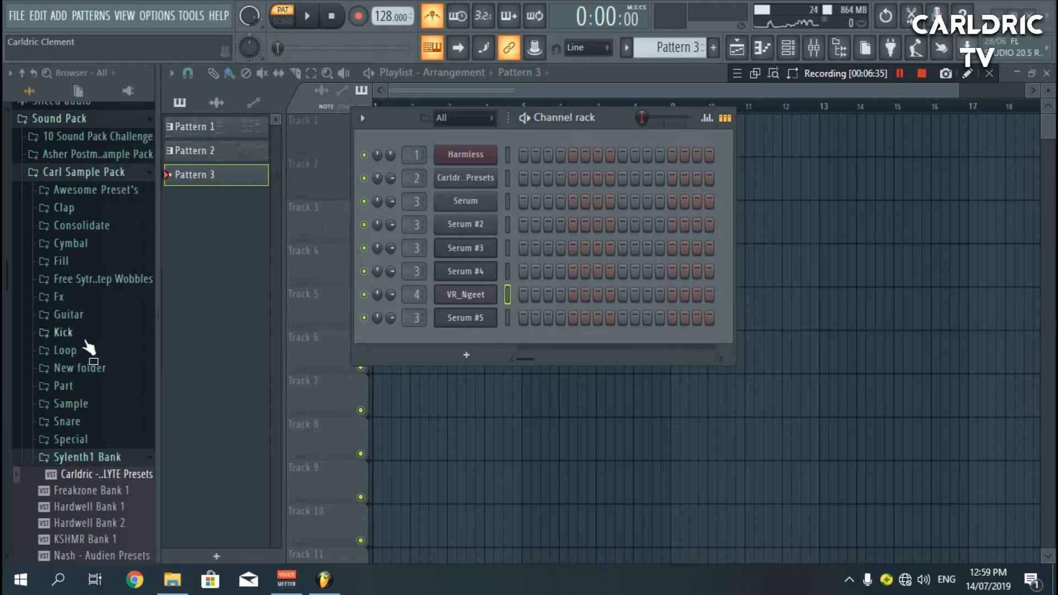
Load the MasterKick sample from the Kick folder as a new channel and link it to mixer track 6
left_click(83, 335)
left_click(90, 399)
left_click_drag(91, 405, 405, 352)
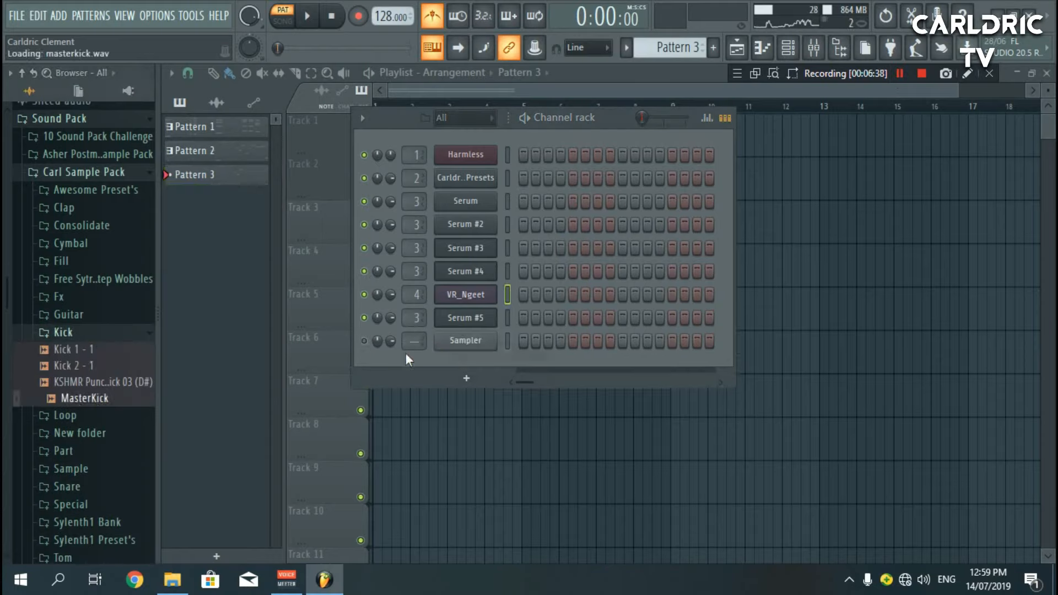
left_click(456, 343)
key("ctrl+l")
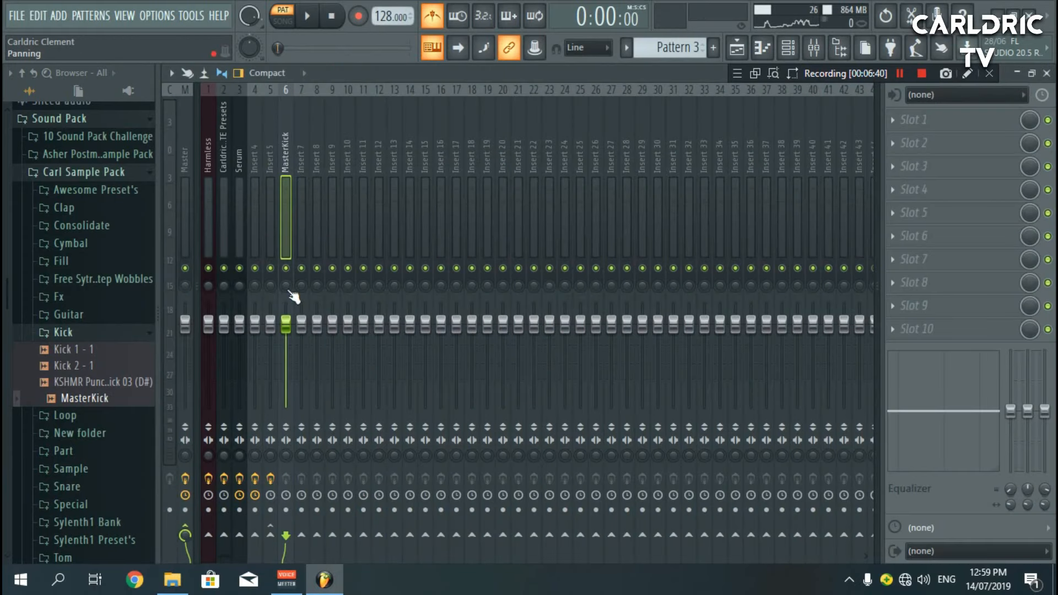
Raise the MasterKick mixer track's volume fader, audition the kick and close the mixer
left_click_drag(286, 325, 286, 303)
key("q")
key("q")
key("q")
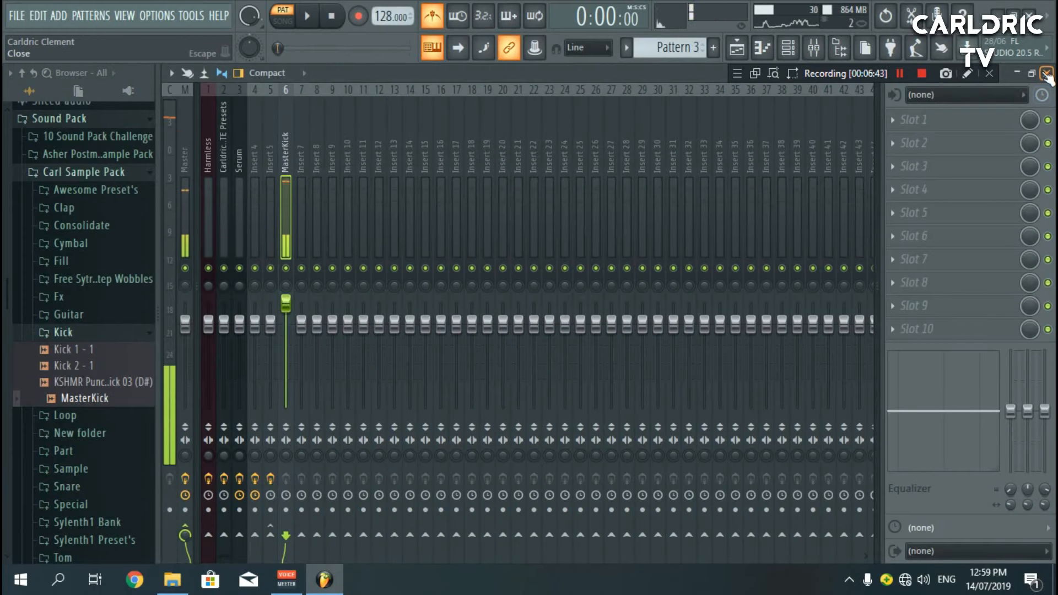
key("Escape")
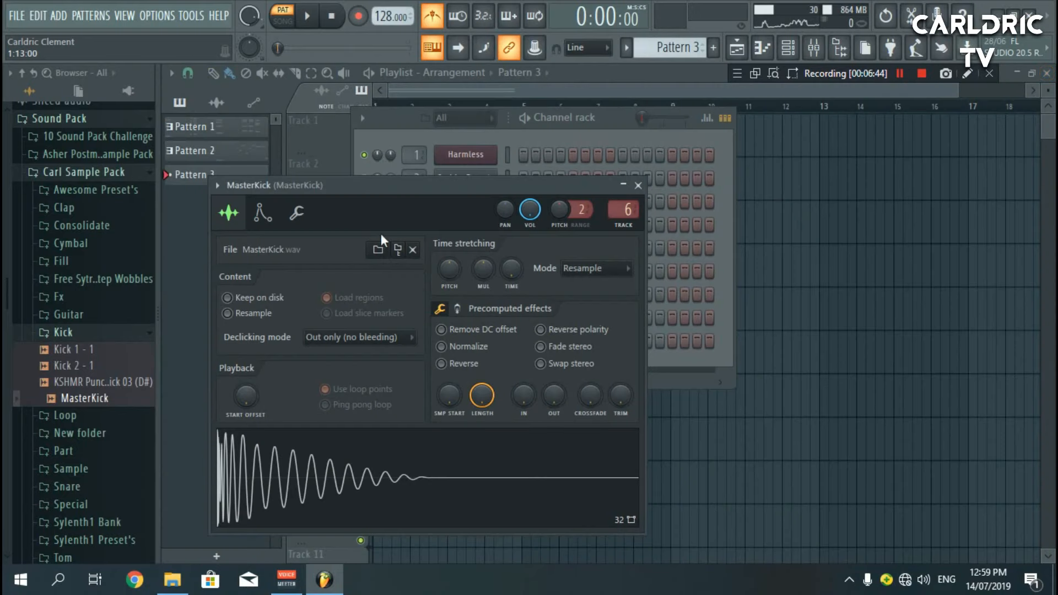
Fill the MasterKick channel on each 4 steps and paint Pattern 3 across bars 1 to 4 of playlist Track 3
left_click(580, 154)
right_click(494, 340)
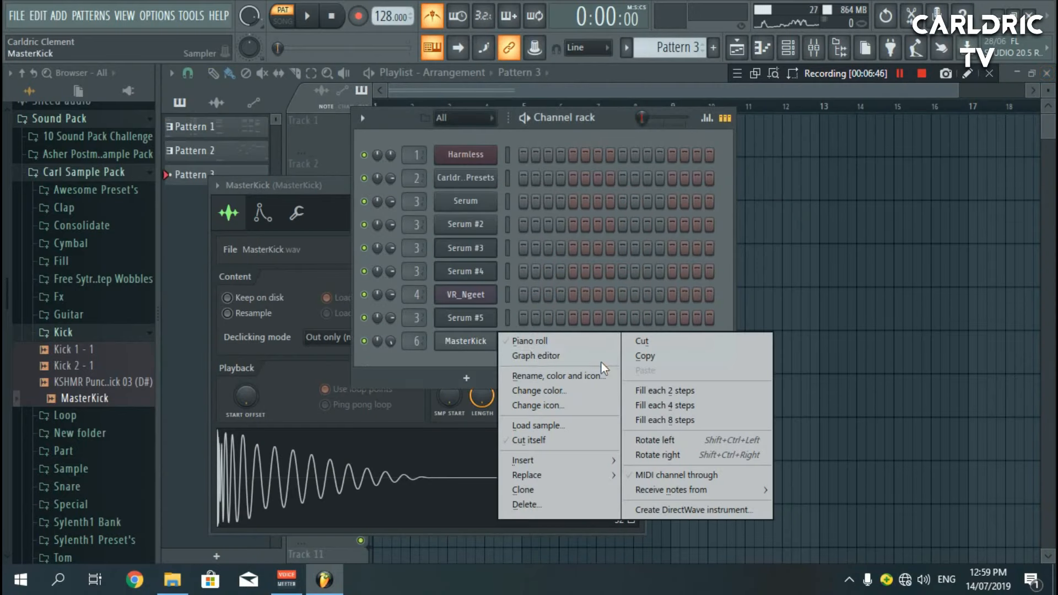
left_click(640, 409)
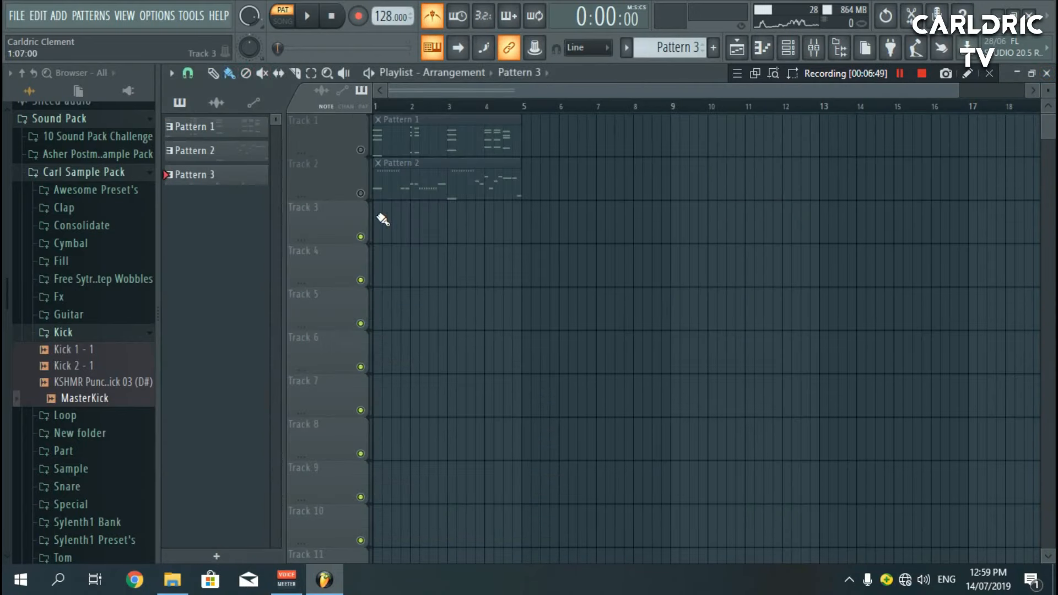
left_click_drag(378, 214, 494, 222)
Place Clap Loop 02 from the Loop folder twice on Track 4, covering bars 1 to 4
left_click(71, 333)
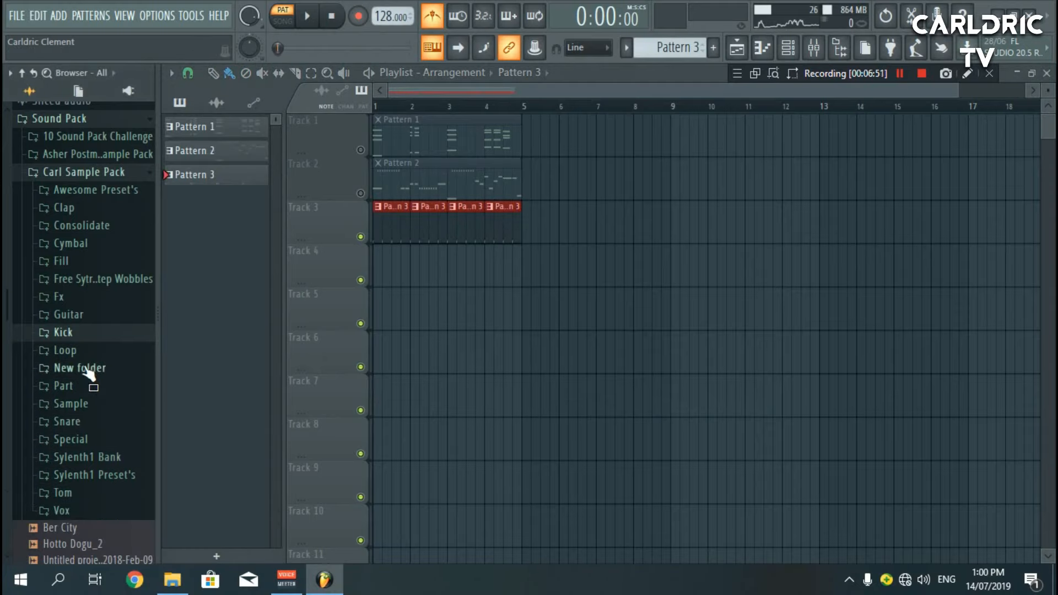
left_click(64, 348)
left_click_drag(420, 267, 446, 269)
left_click(456, 279)
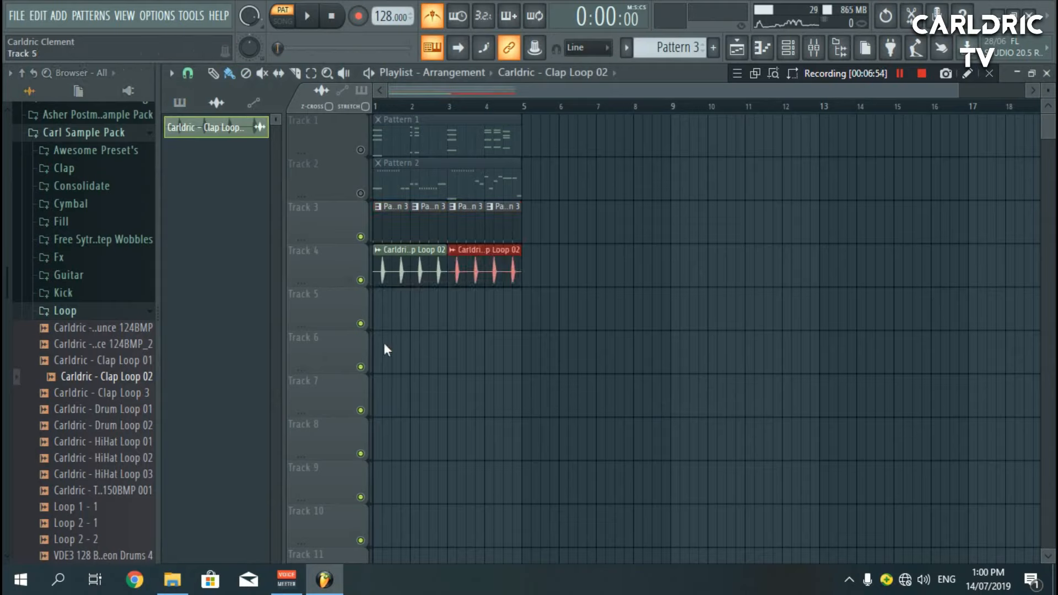
Name and color Track 4 after its clap loop clip and briefly play the song to audition the kick and clap
right_click(384, 343)
middle_click(330, 267)
left_click(392, 106)
key("l")
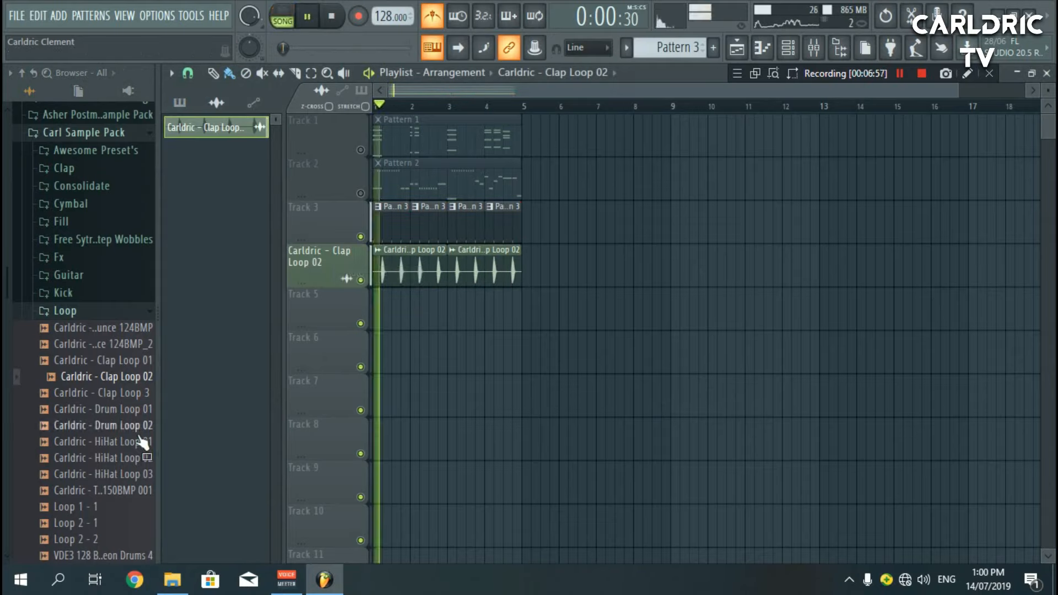
key("space")
Fill bars 1 to 4 with HiHat Loop 01 on Track 5 and HiHat Loop 03 on Track 6, naming both tracks after their clips
left_click_drag(135, 441, 443, 311)
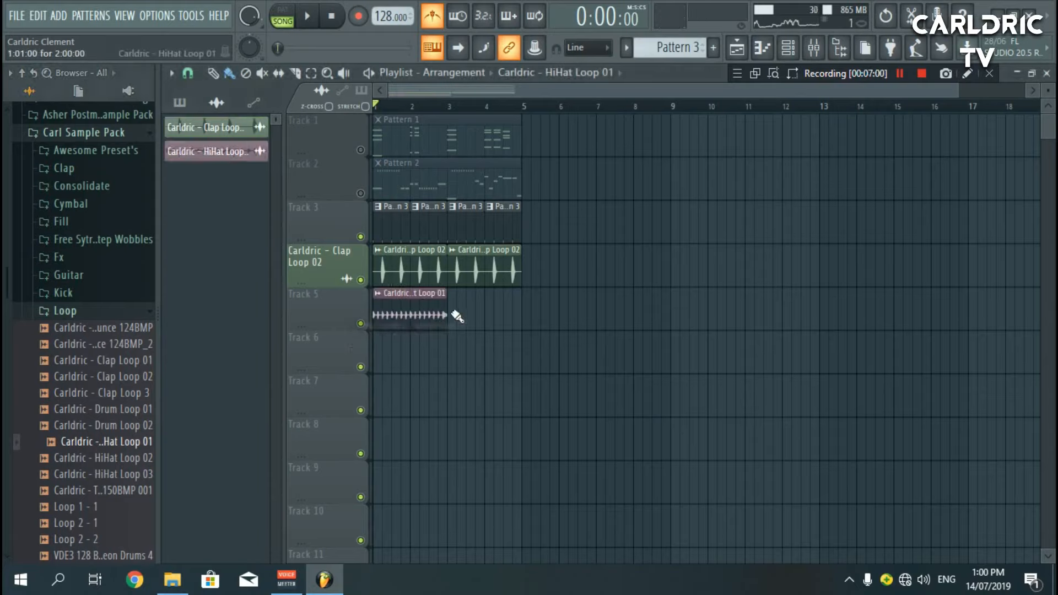
left_click(456, 315)
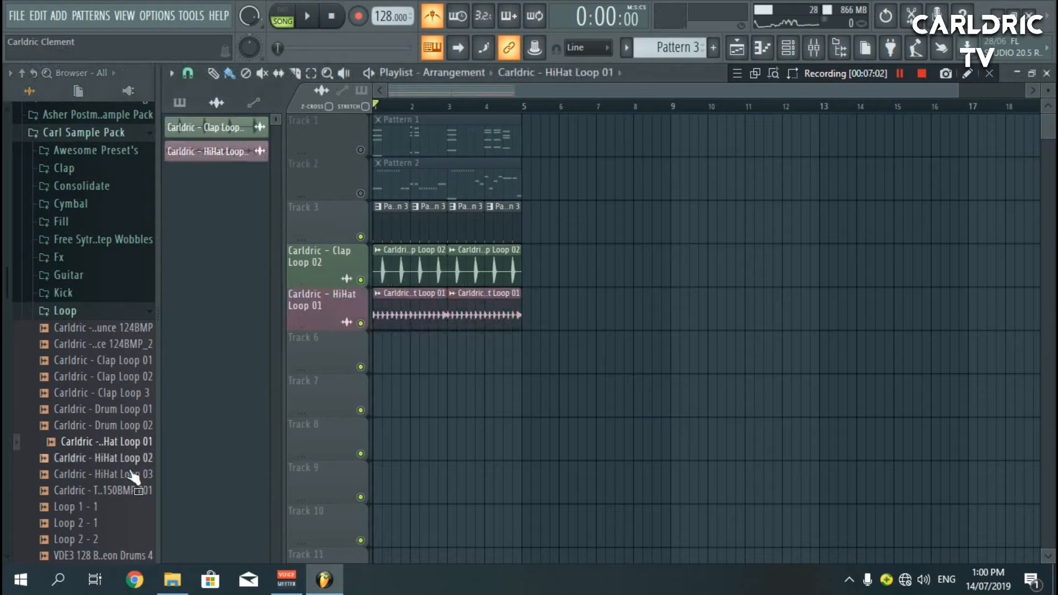
left_click_drag(134, 474, 408, 356)
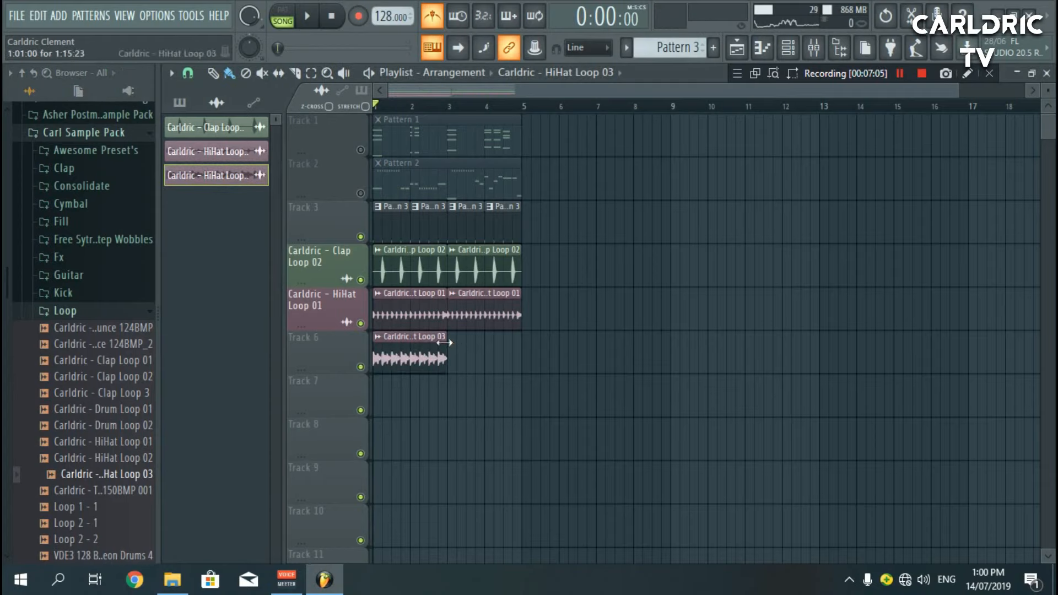
left_click(457, 359)
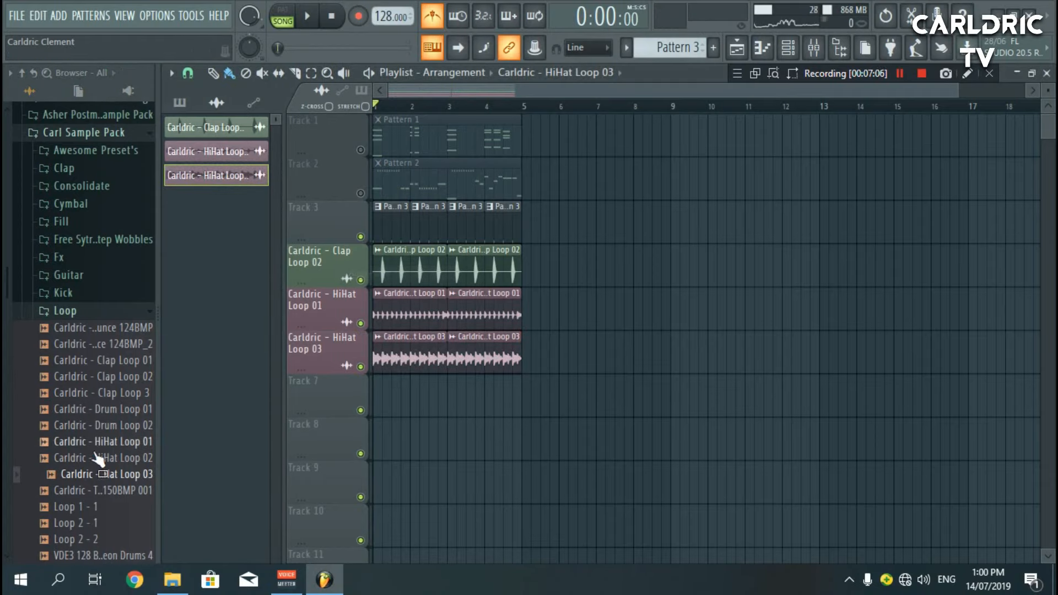
Place the VDE3 128 BPM Pantheon Drums 4 loop on Track 7 from bar 1 and audition the drum arrangement
scroll(126, 461, "down", 4)
left_click_drag(137, 460, 381, 399)
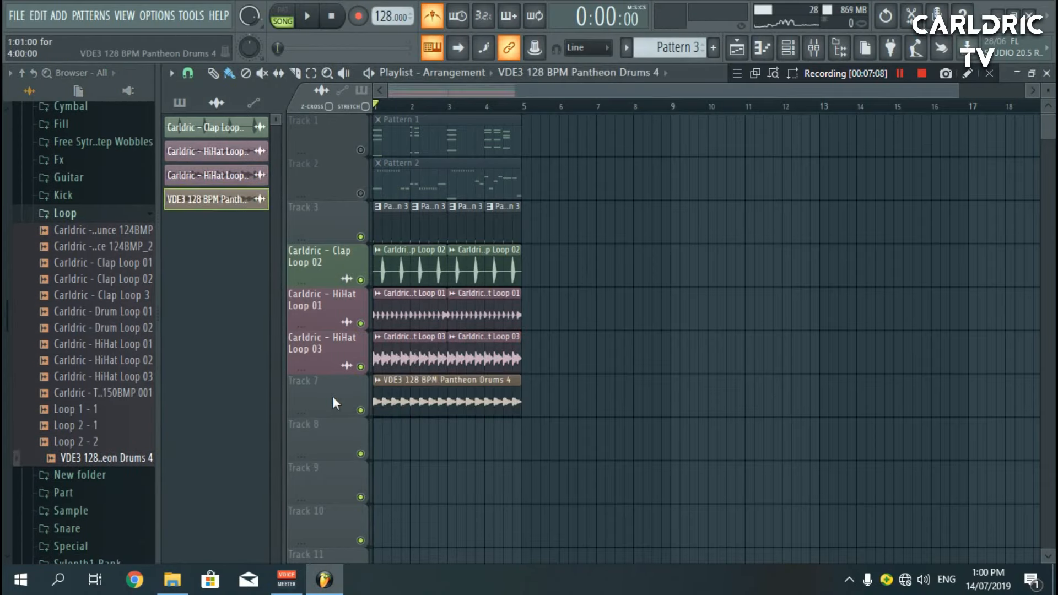
key("space")
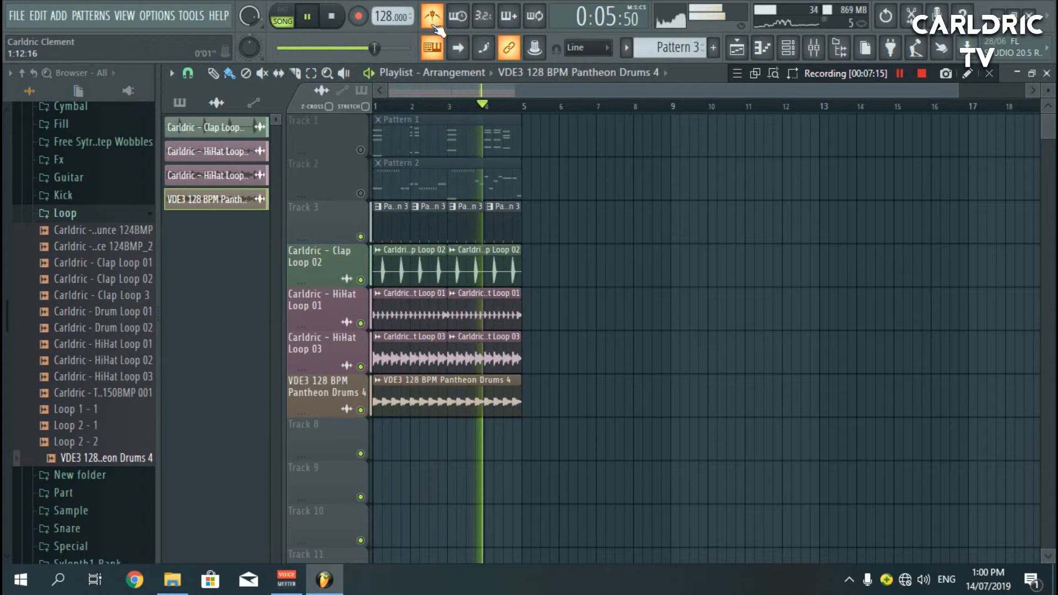
key("space")
Select all drum clips on Tracks 3 to 7 in bars 1 to 4 and duplicate them to bars 5 to 8
left_click(313, 74)
left_click_drag(690, 504, 370, 234)
key("ctrl+b")
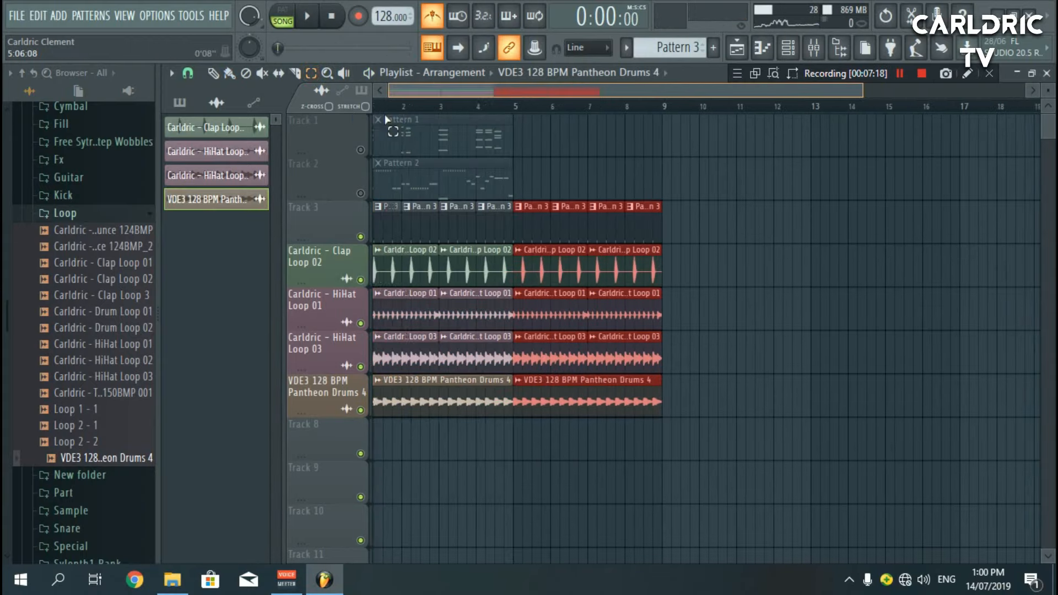
key("ctrl+d")
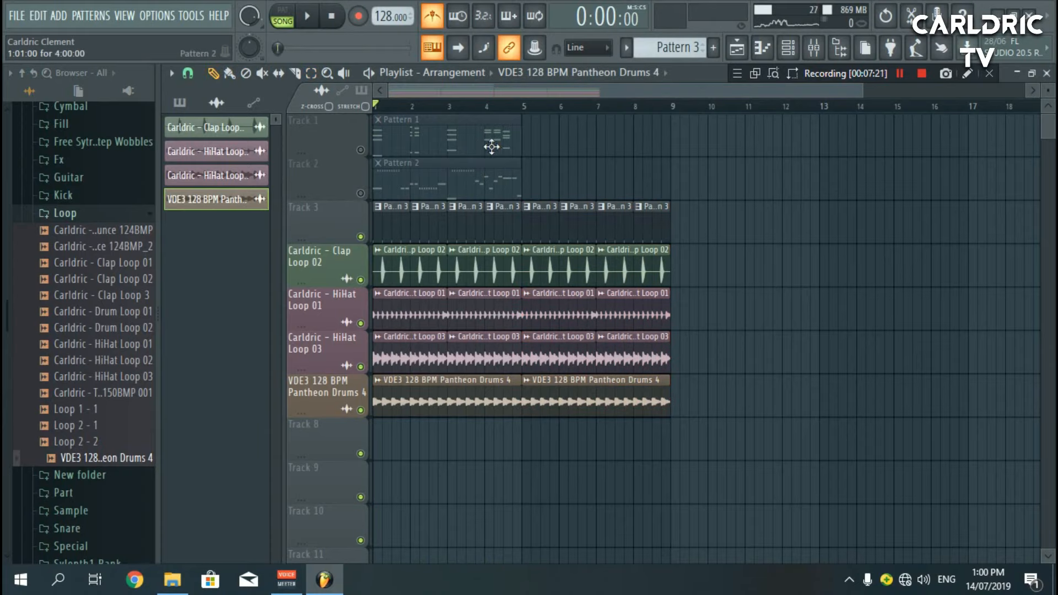
Place copies of Pattern 1 on Track 1 and Pattern 2 on Track 2 starting at bar 5
left_click(517, 144)
left_click(530, 144)
left_click(515, 175)
left_click_drag(533, 175, 520, 175)
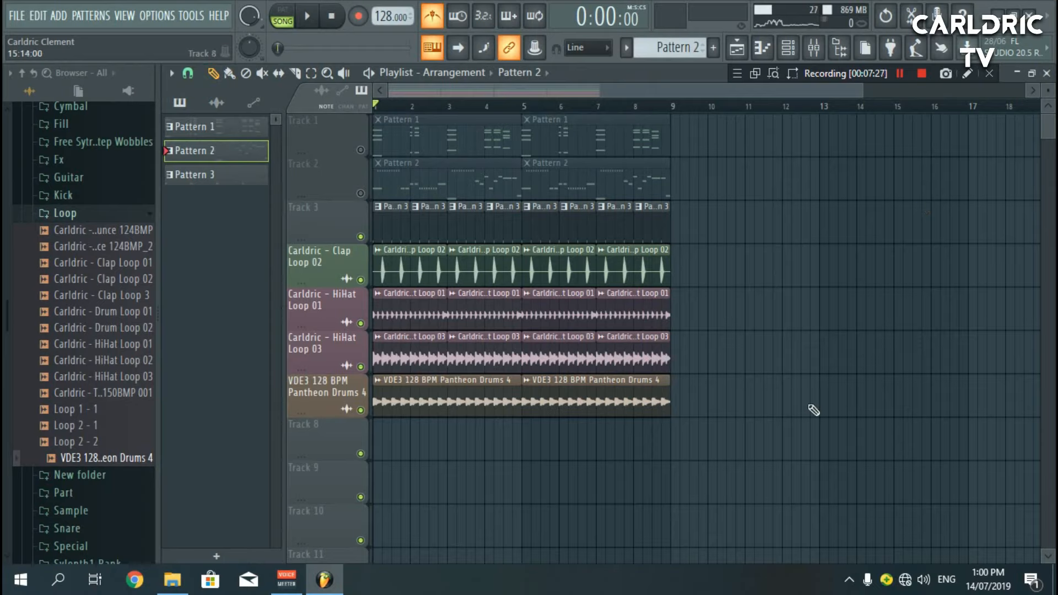
Delete the Pantheon Drums 4 clip and both HiHat Loop 03 clips from bars 5 to 8
right_click(659, 381)
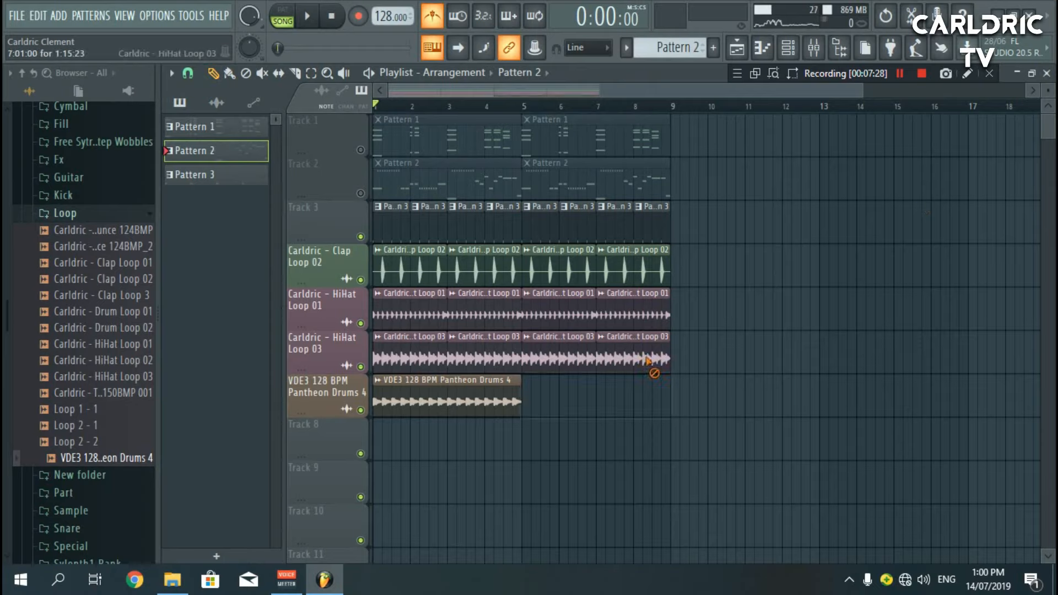
right_click(634, 357)
right_click(579, 352)
Play the song from bar 5 to audition the thinned-out second drum section
left_click(524, 107)
key("space")
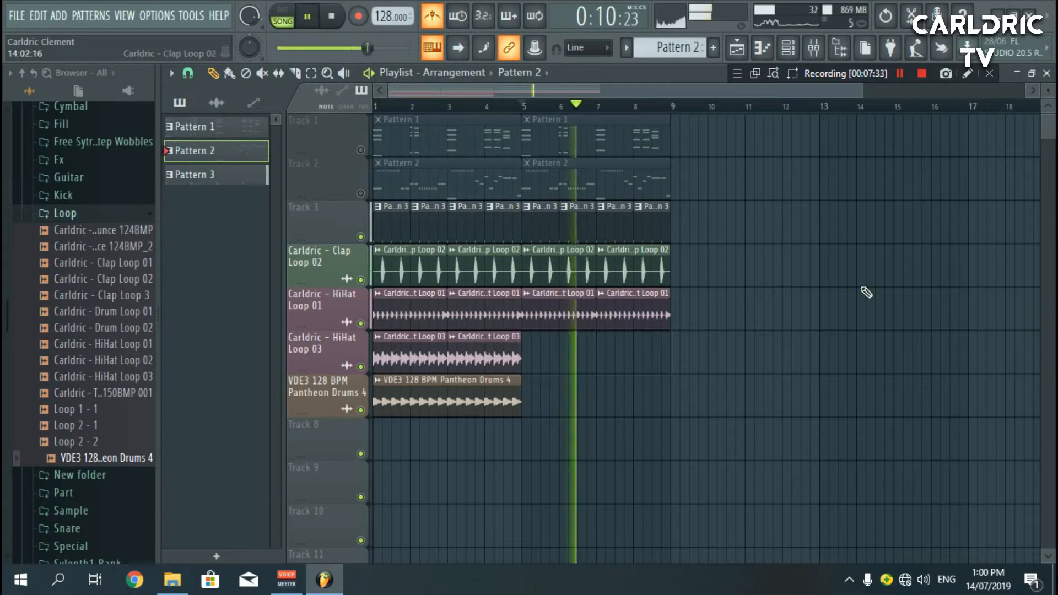
key("space")
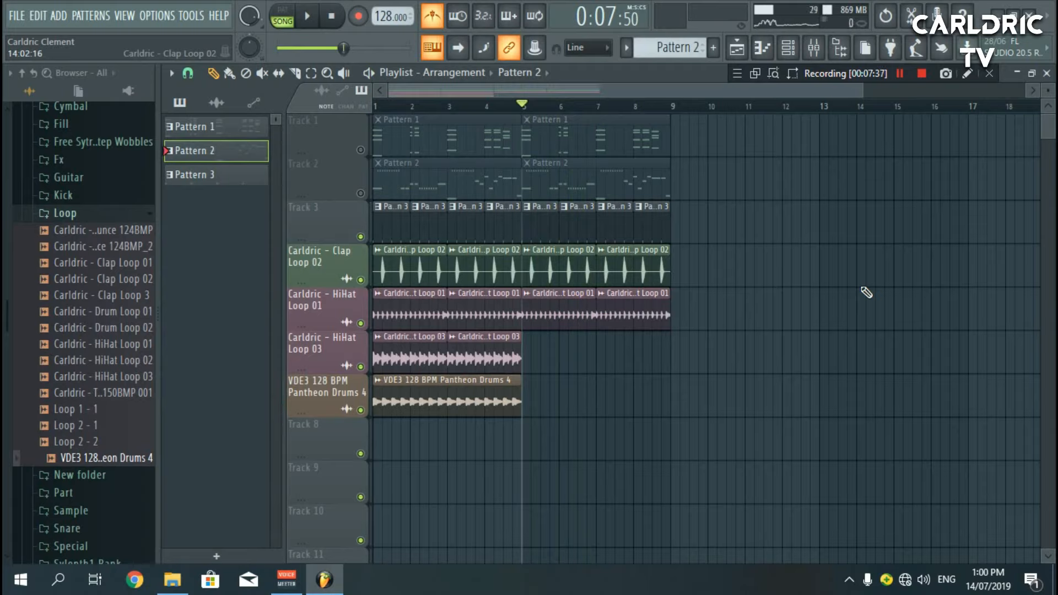
key("space")
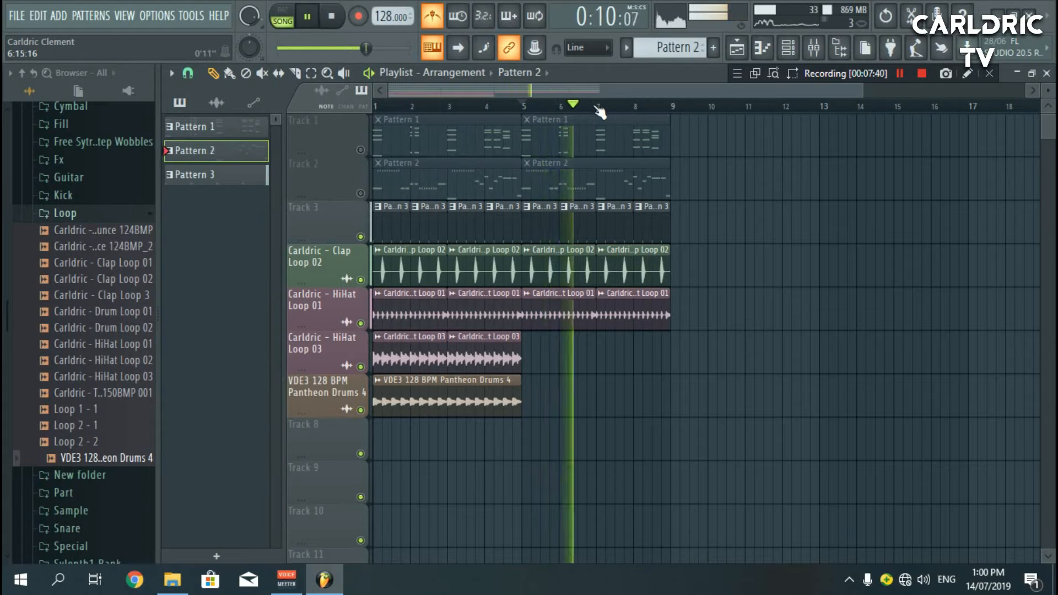
key("space")
Browse to the Vengeance VOL1 pack's VMH1 Minimal Loops folder and open its VMH1 Minimal Fills subfolder
left_click(82, 214)
scroll(110, 288, "up", 5)
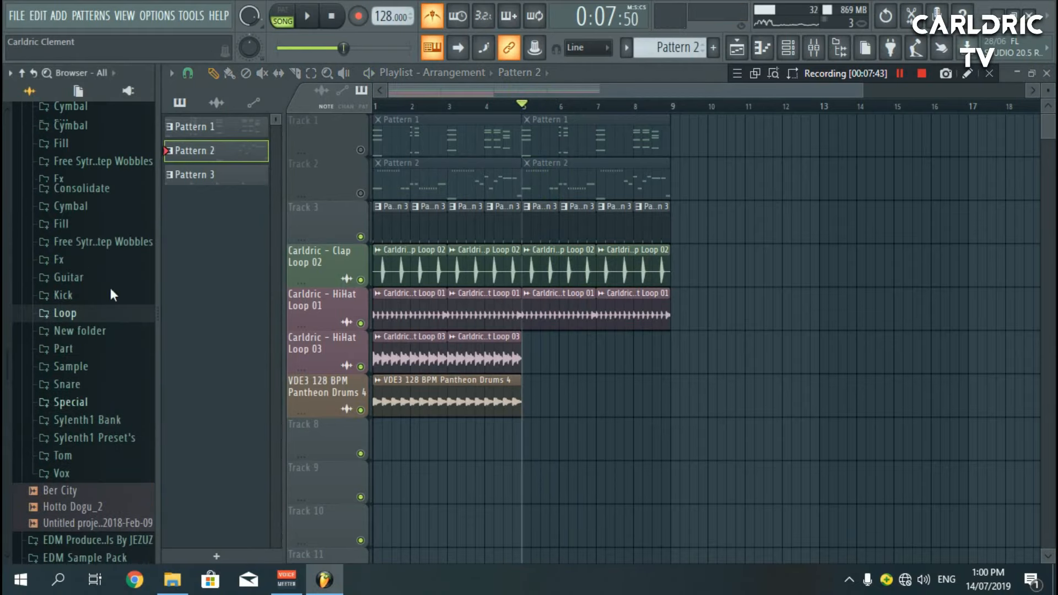
scroll(87, 389, "down", 2)
left_click(78, 329)
scroll(130, 448, "down", 4)
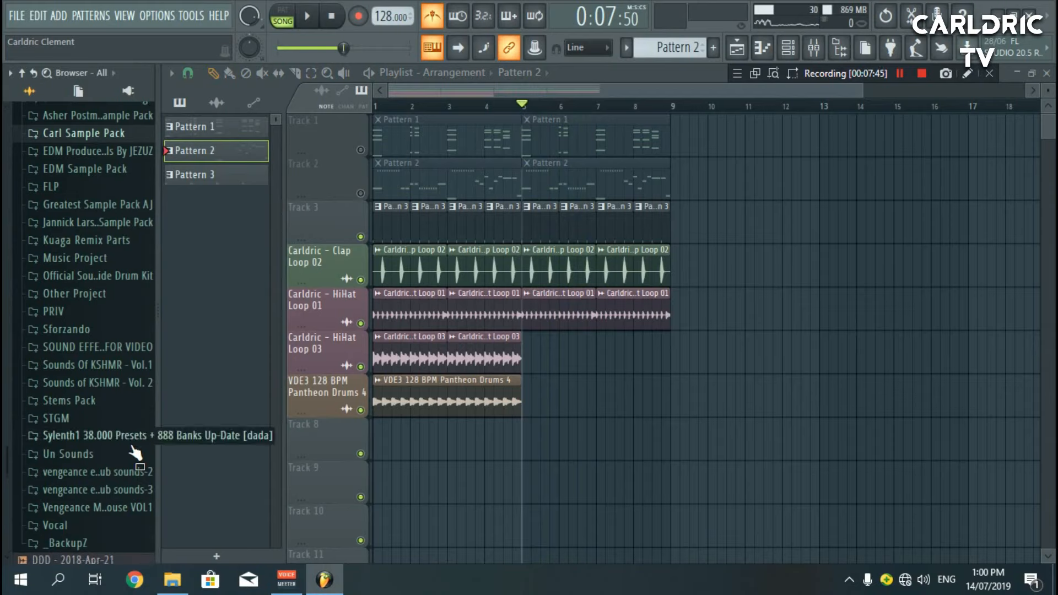
left_click(131, 506)
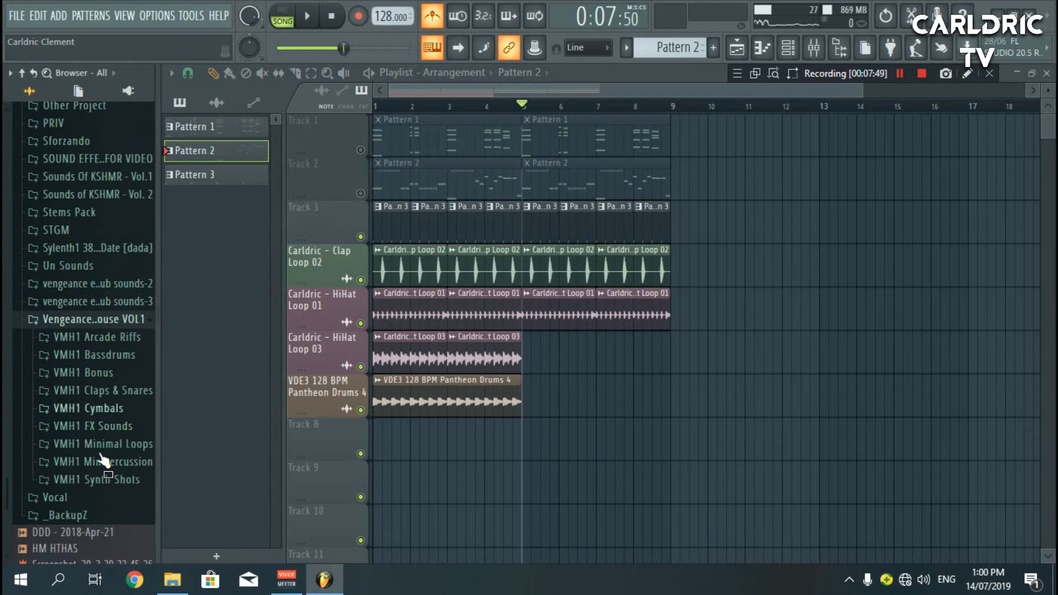
left_click(111, 444)
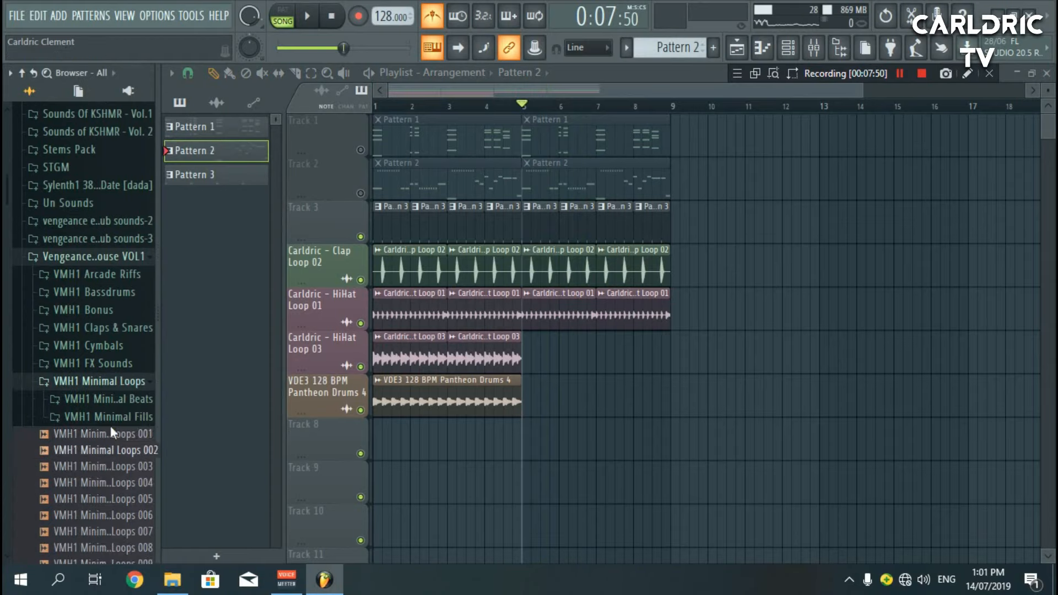
scroll(110, 428, "down", 2)
left_click(130, 323)
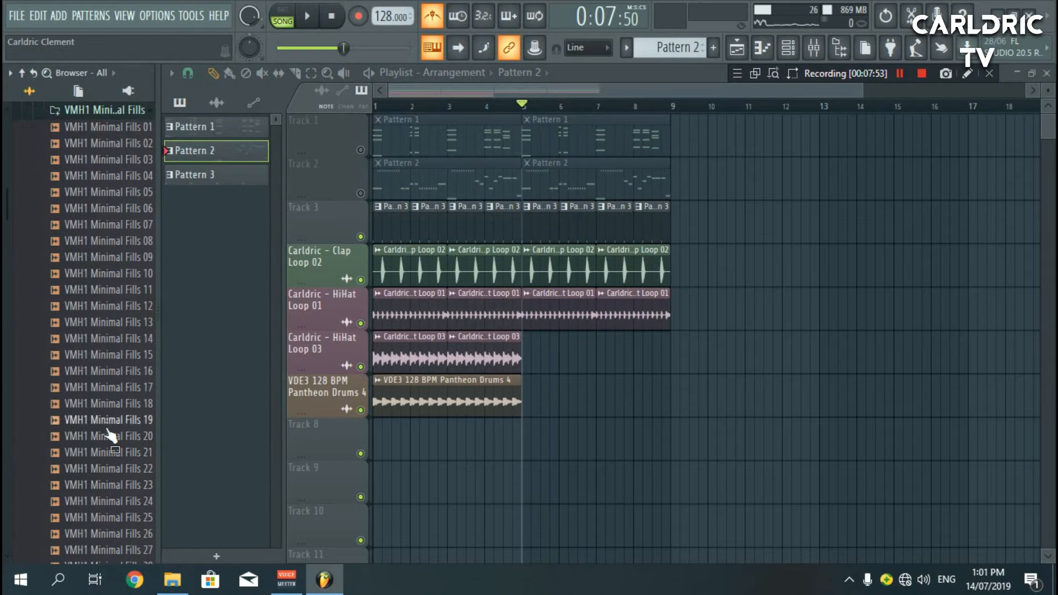
Place VMH1 Minimal Fills 20 at bar 8 on Track 8 and name the track after the clip
left_click_drag(107, 430, 634, 435)
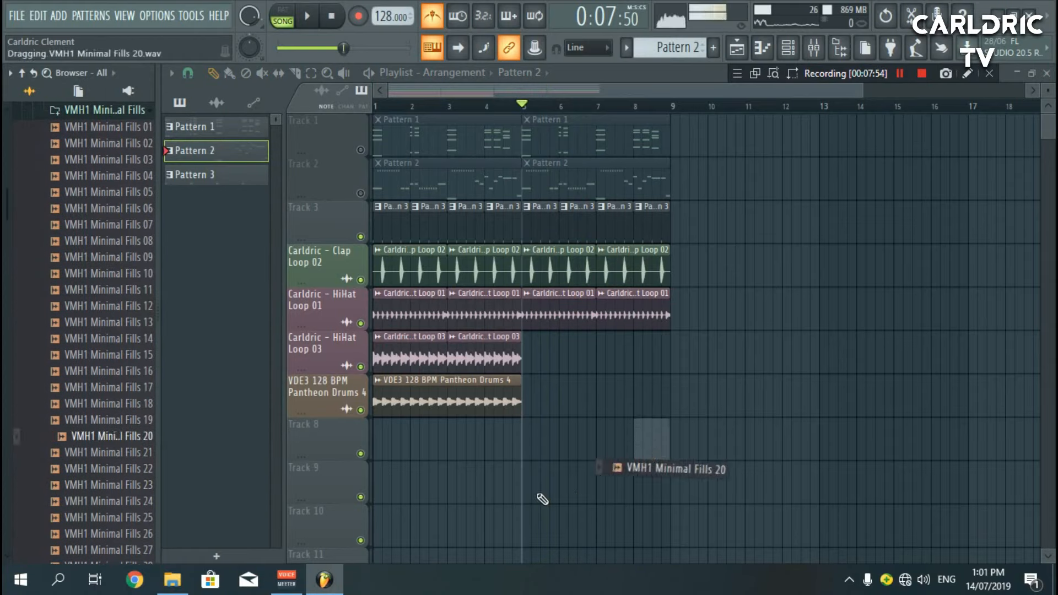
right_click(334, 443)
left_click(375, 275)
Place Fill 07 from the Carl Sample Pack's Fill folder on Track 9 in the second half of bar 8
scroll(102, 353, "up", 10)
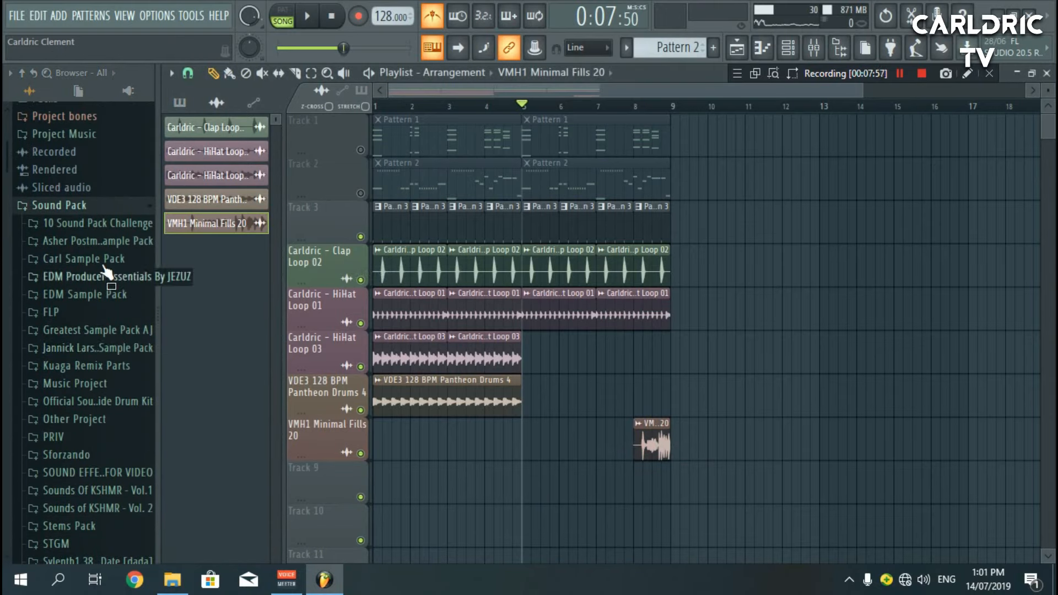
left_click(104, 264)
left_click(61, 256)
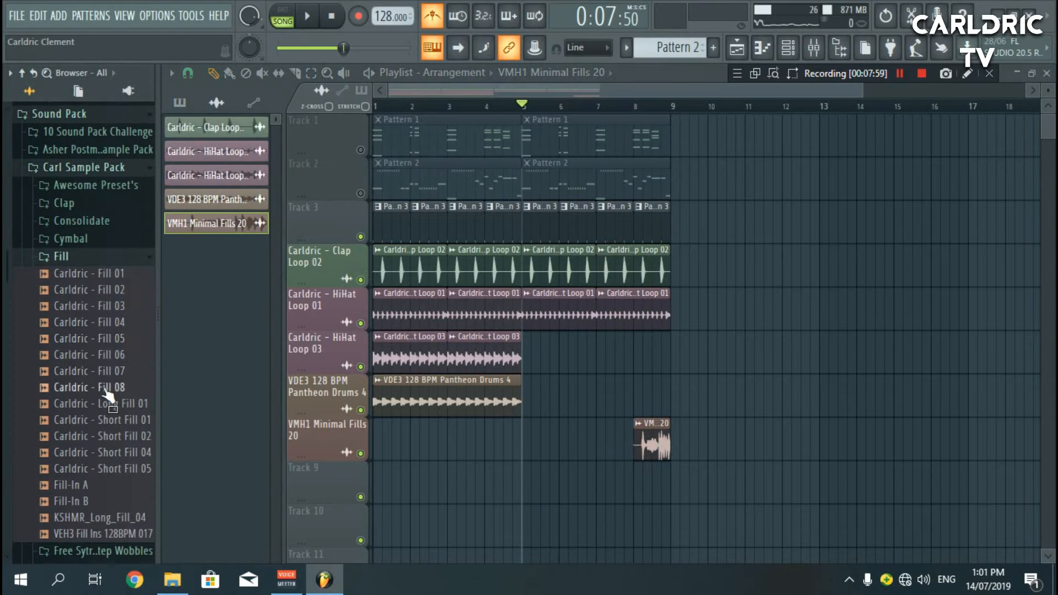
left_click_drag(107, 371, 658, 487)
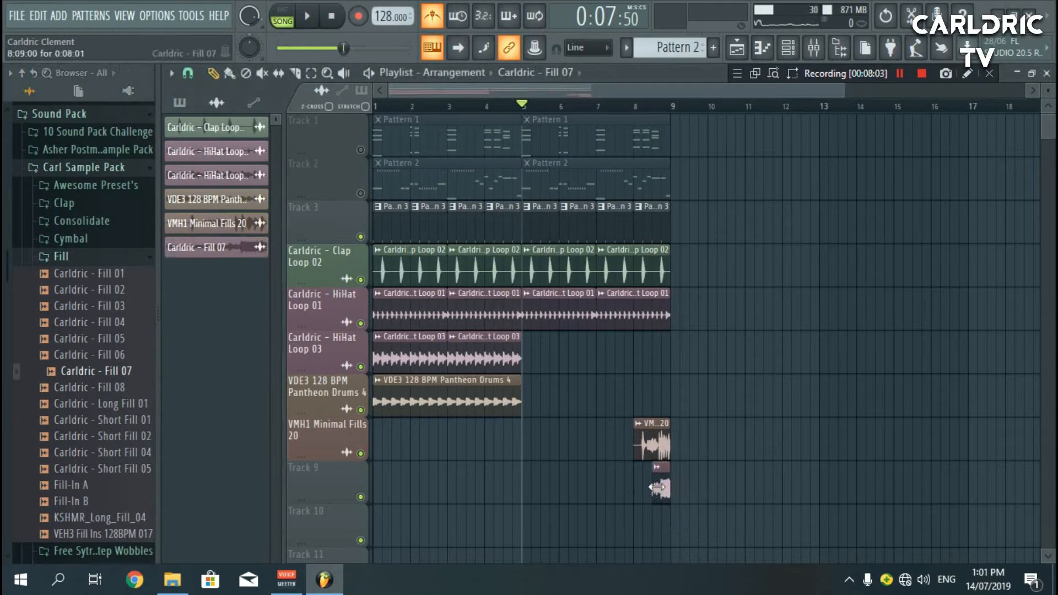
Trim the Fill 07 clip to the last beat of bar 8 and name Track 9 after the clip
right_click(298, 471)
left_click(325, 274)
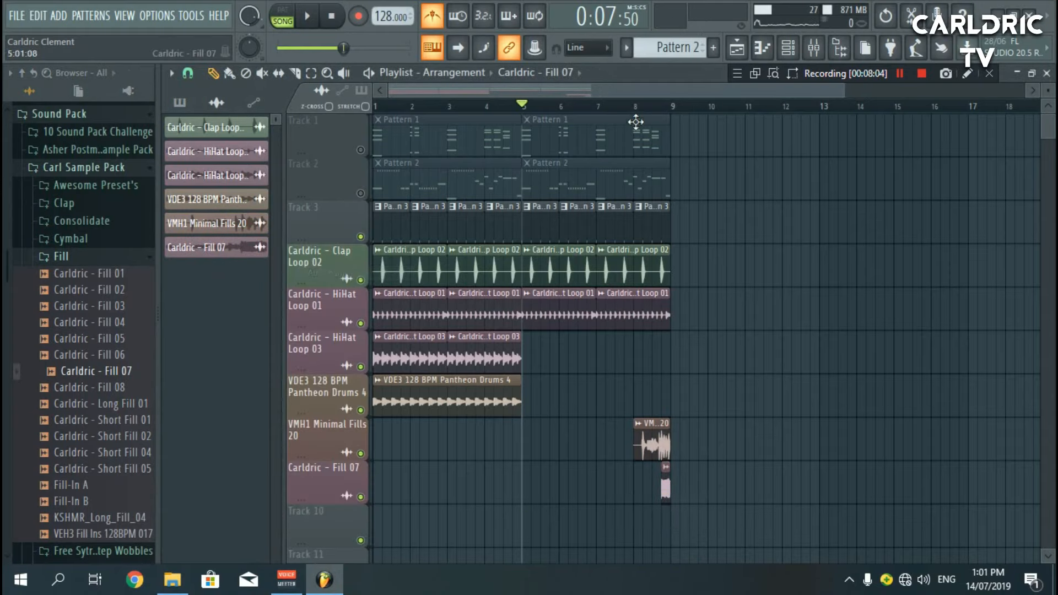
Delete the Pattern 3 clip at bar 8 on Track 3 while playing the song from bar 8 to audition the fills
left_click(635, 108)
key("space")
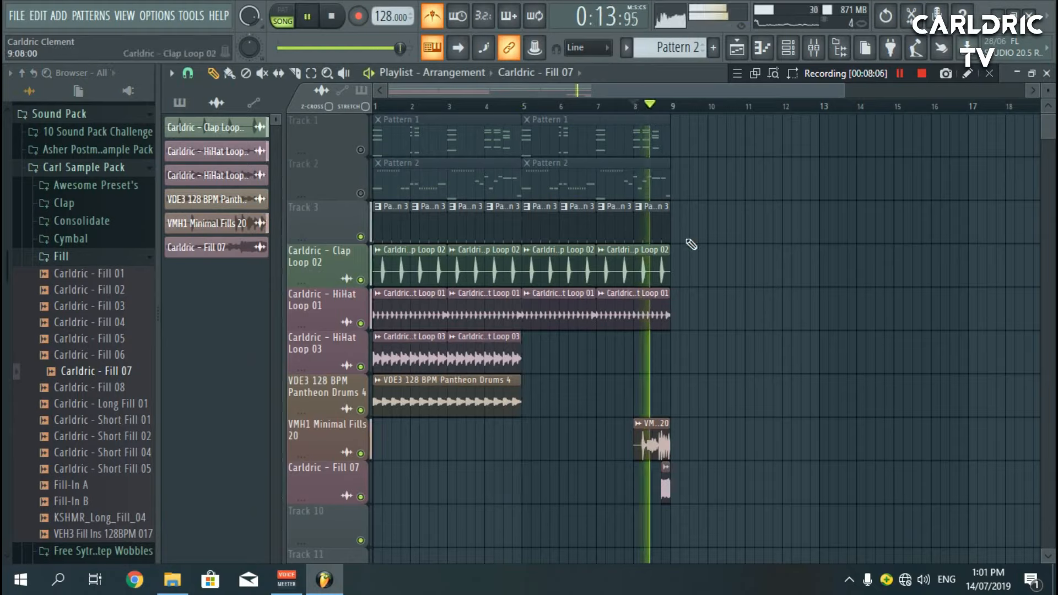
right_click(659, 223)
key("space")
key("space")
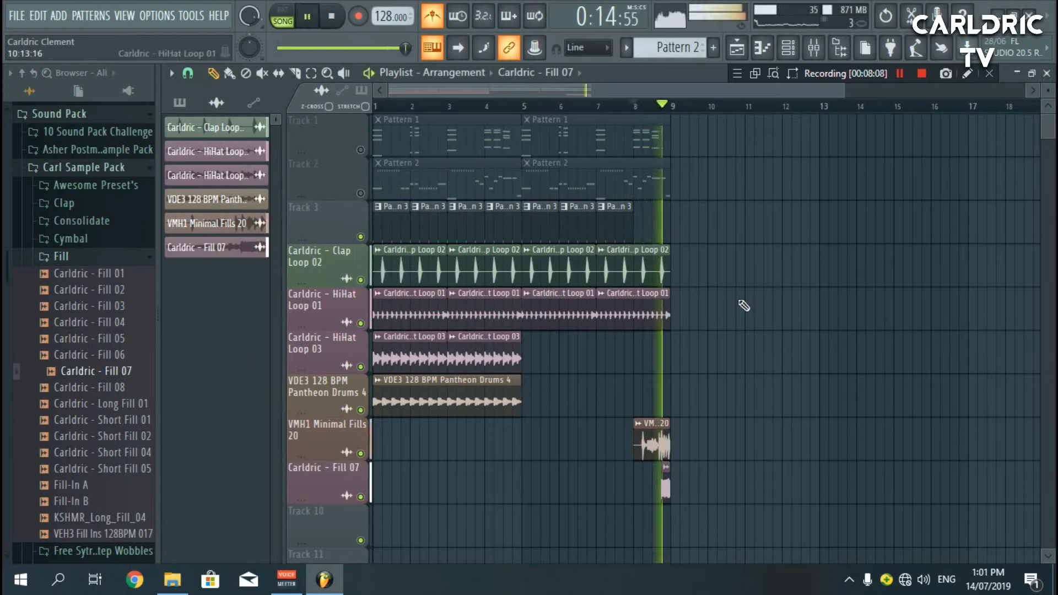
key("space")
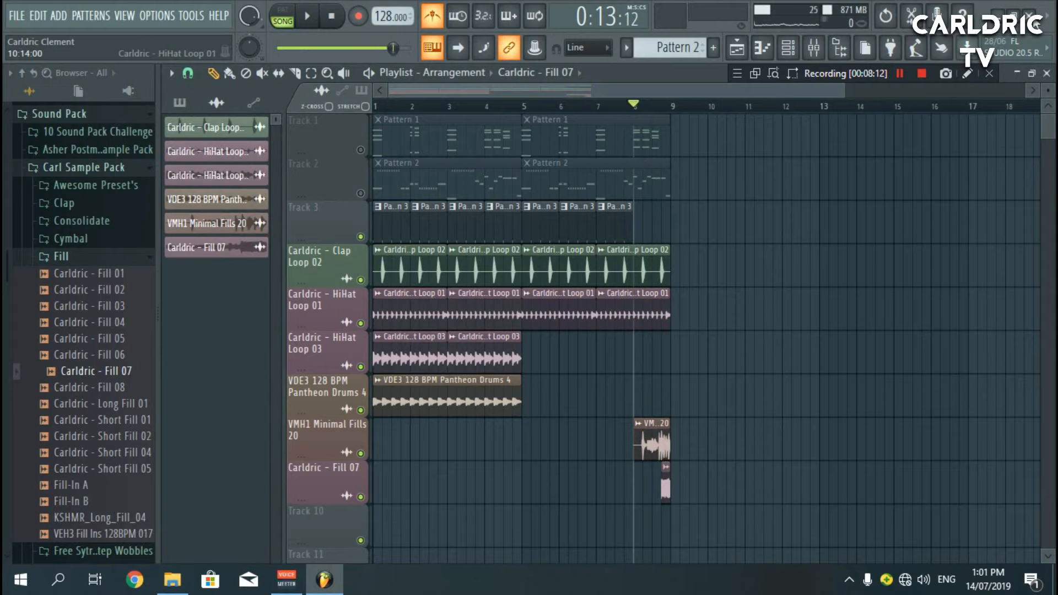
left_click(901, 74)
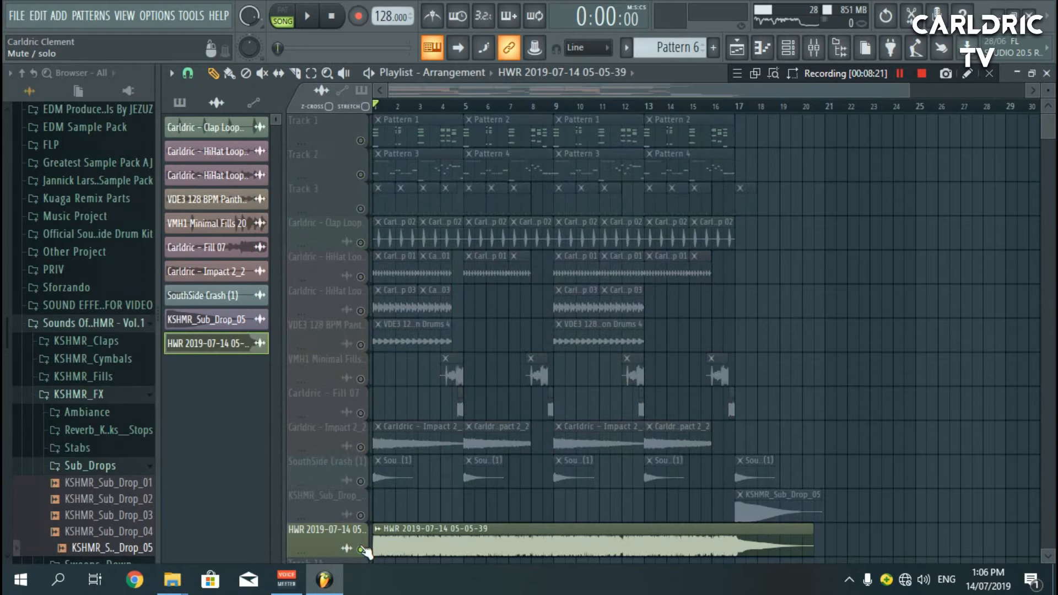
Mute the HWR recording and unmute the sub drop, SouthSide Crash, Impact 2_2, Fill 07 and VMH1 Minimal Fills tracks for playback
left_click(366, 513)
left_click(361, 481)
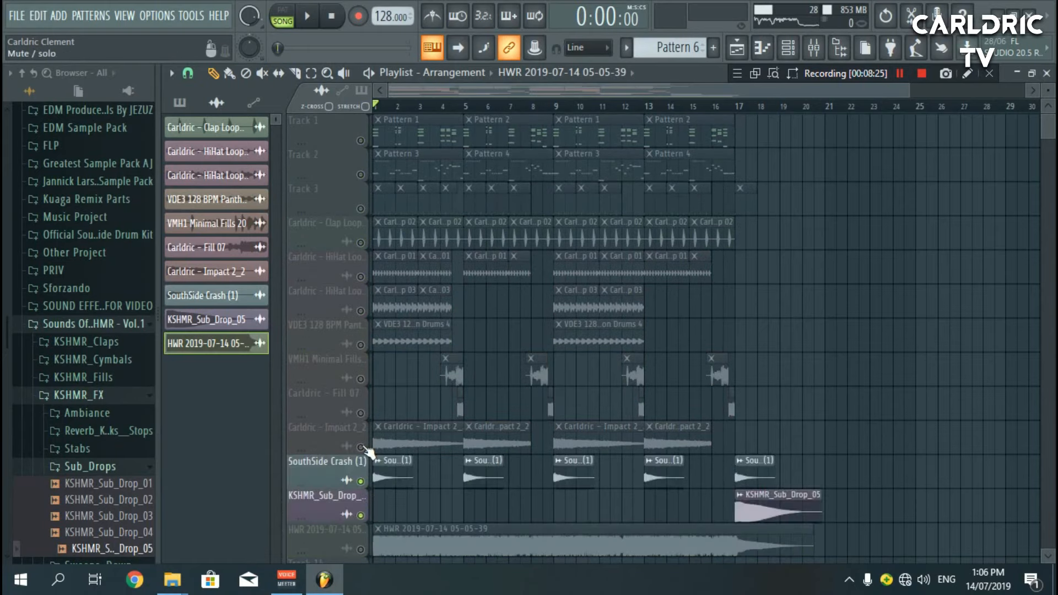
left_click(360, 447)
key("space")
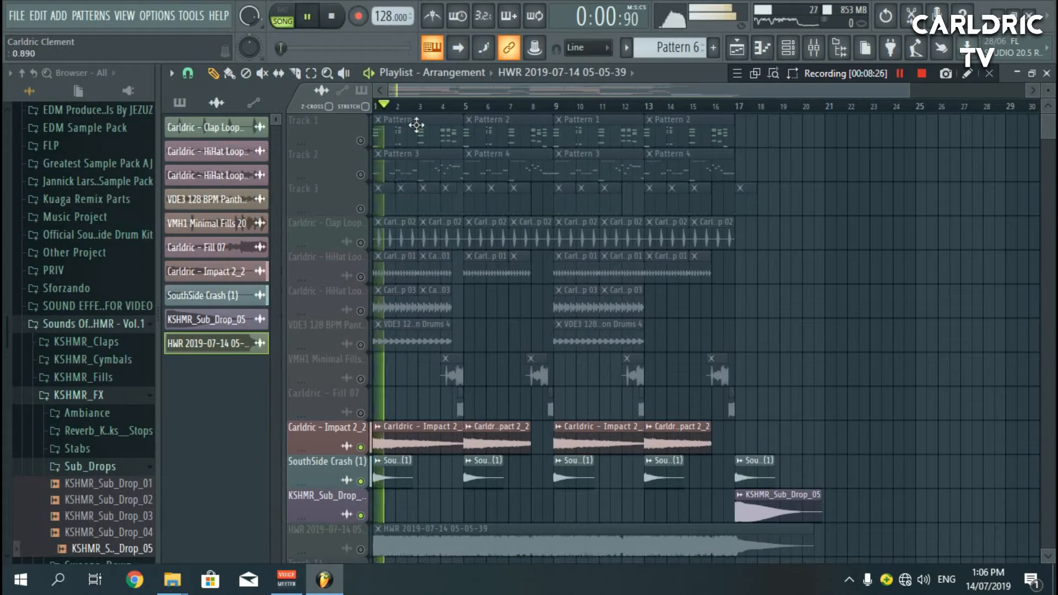
left_click(361, 413)
left_click(361, 379)
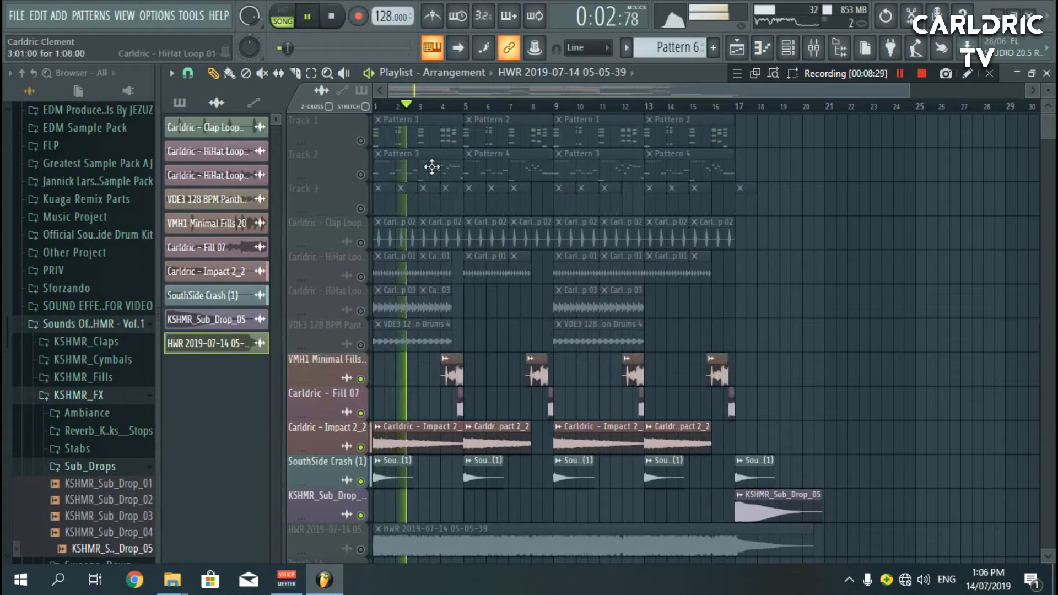
Play the song from bar 4 and from bar 17 to audition the fills, crash and sub drop
left_click(444, 107)
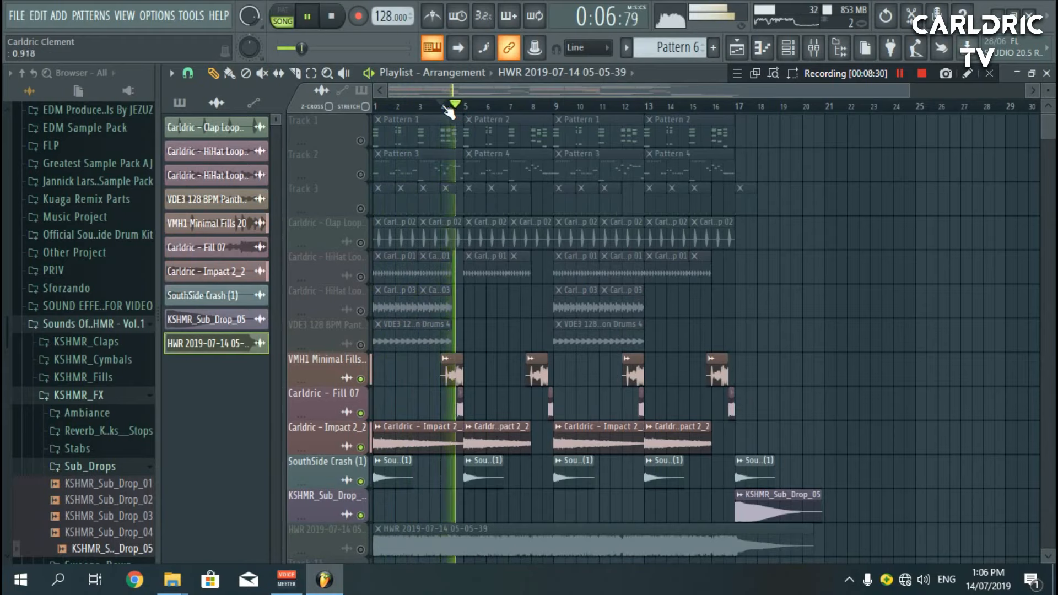
key("space")
left_click(737, 107)
key("space")
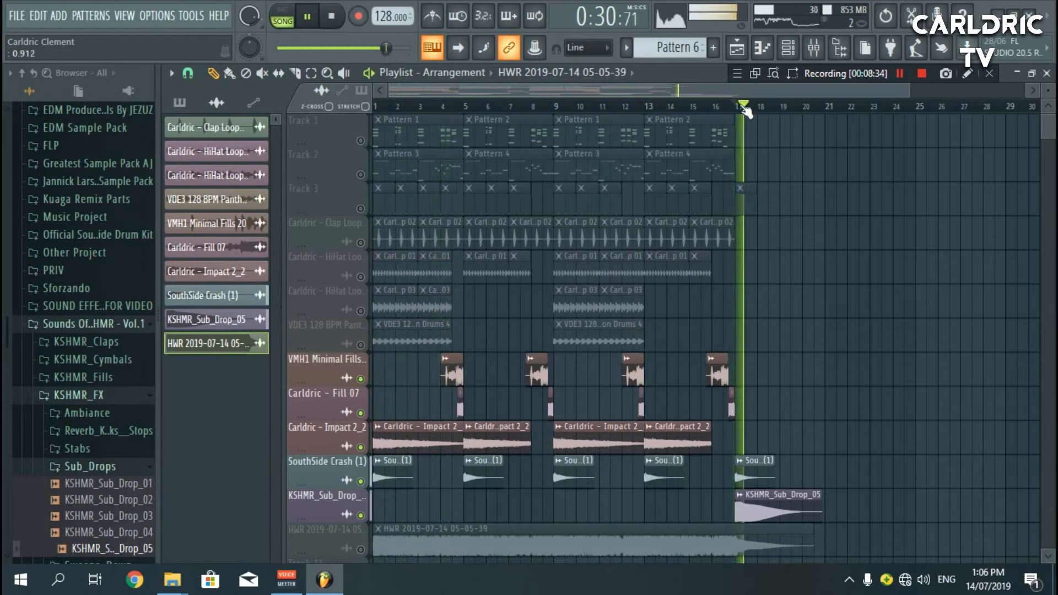
key("space")
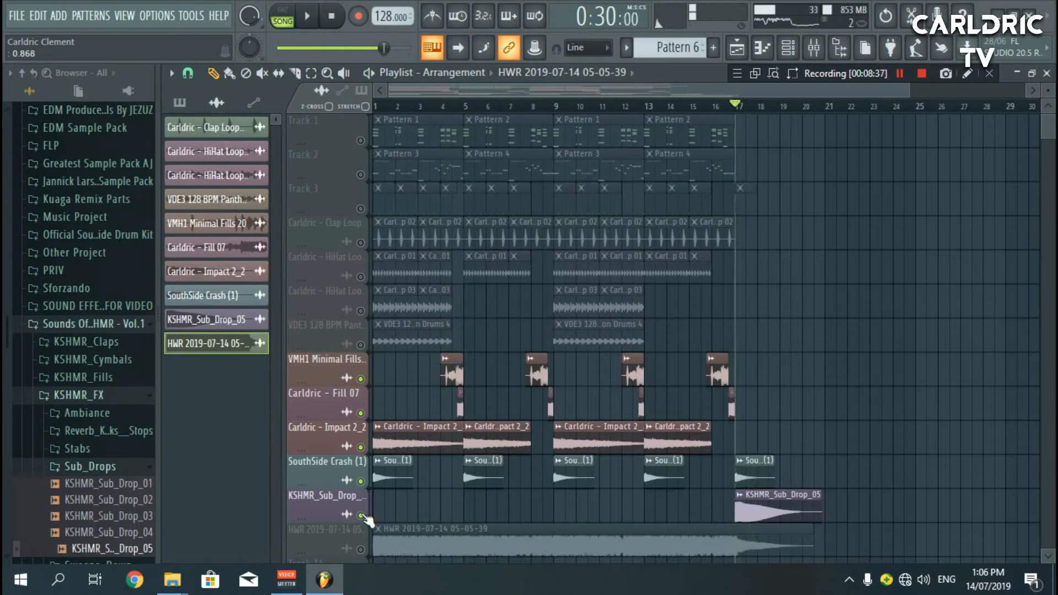
right_click(361, 516)
left_click(361, 516)
left_click(361, 550)
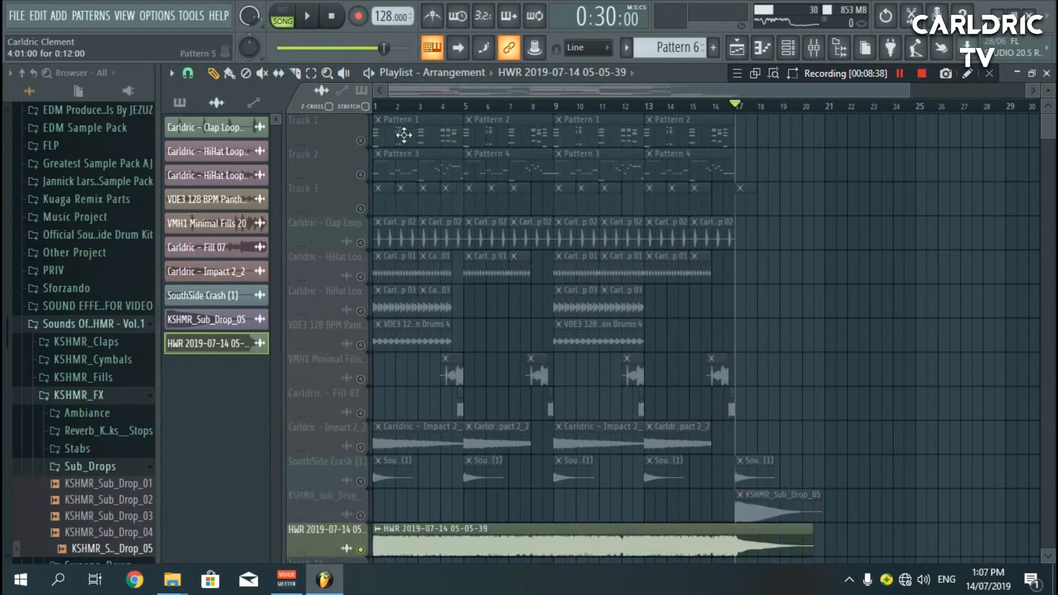
left_click(376, 106)
key("space")
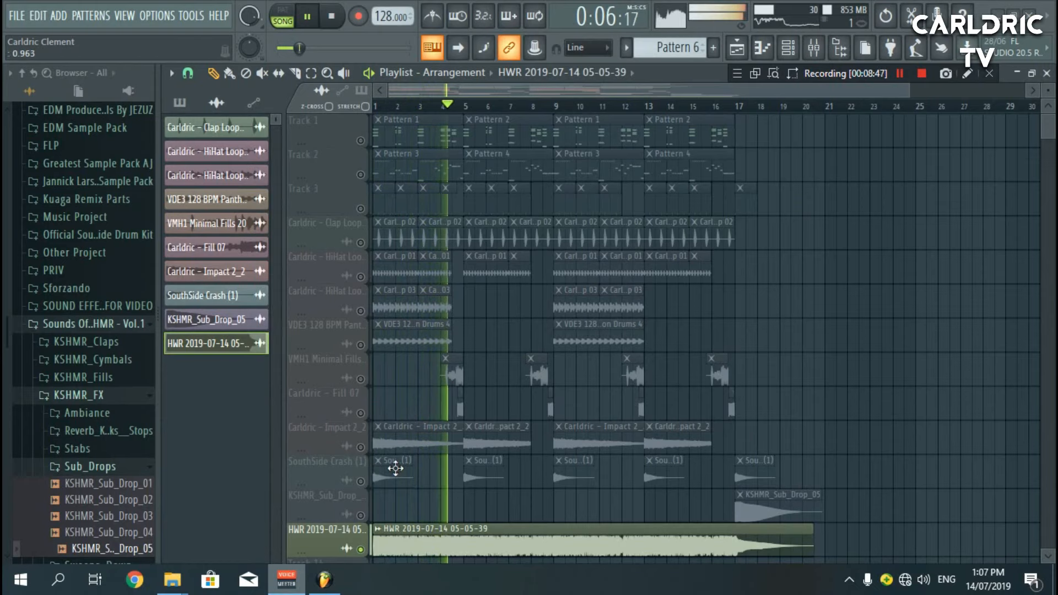
Switch to VoiceMeeter Banana to check the audio levels during playback, return to the playlist and stop the song at its end
mouse_move(297, 564)
left_click(337, 480)
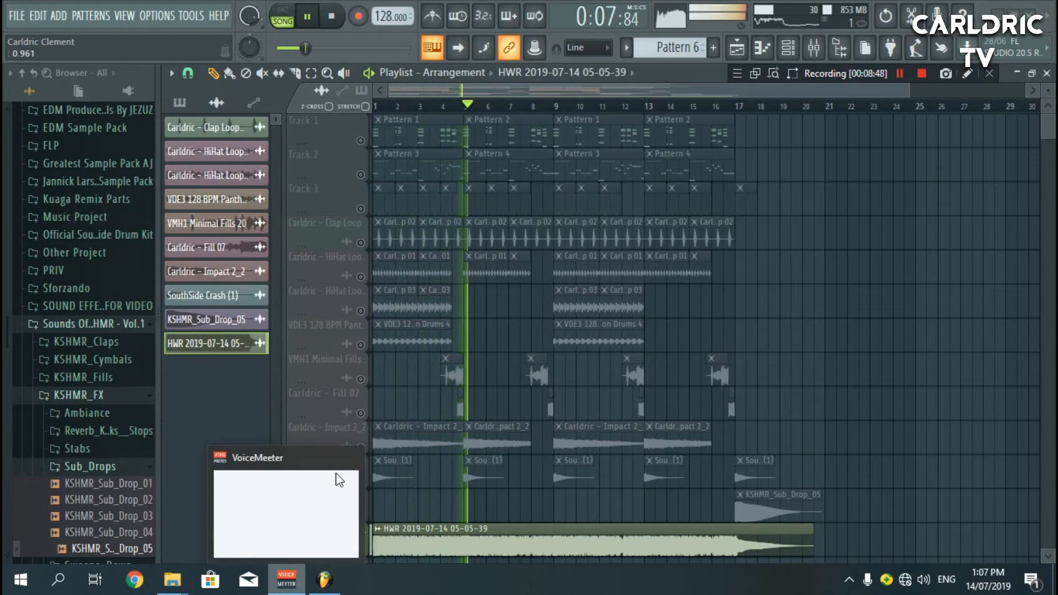
left_click_drag(525, 118, 488, 75)
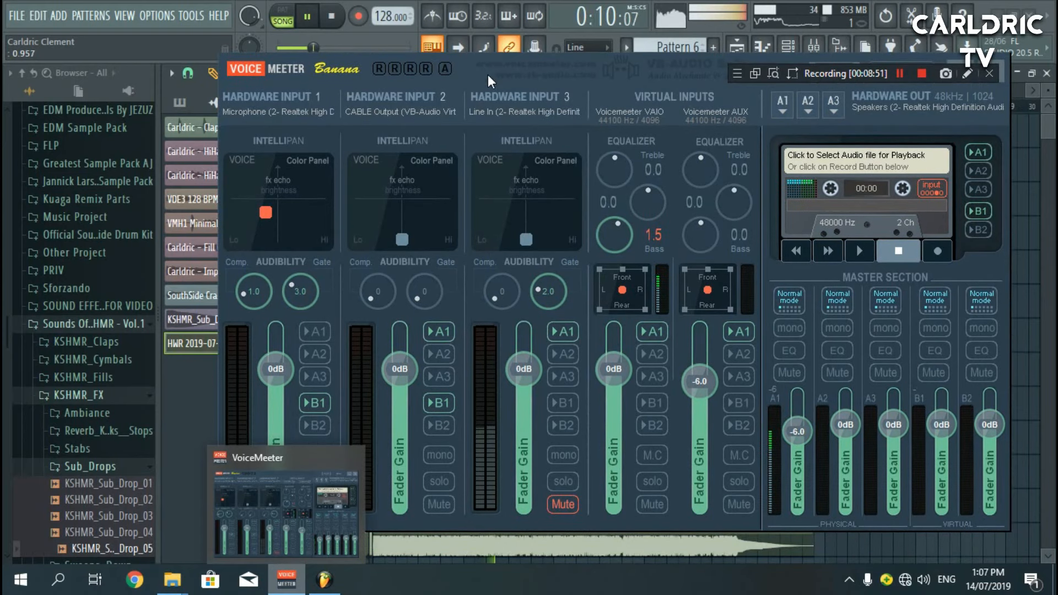
left_click(958, 63)
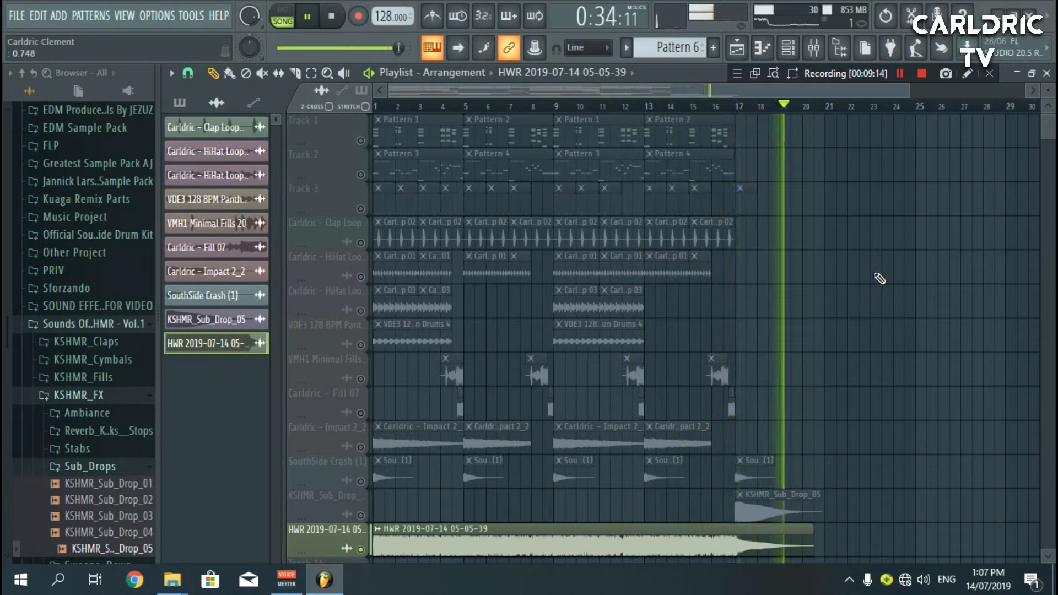
key("space")
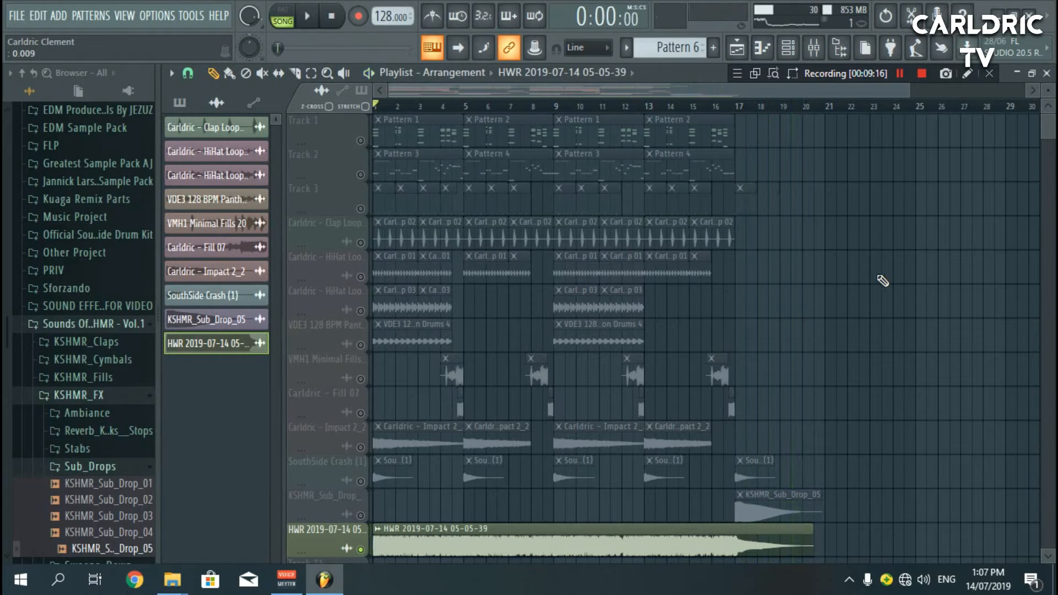